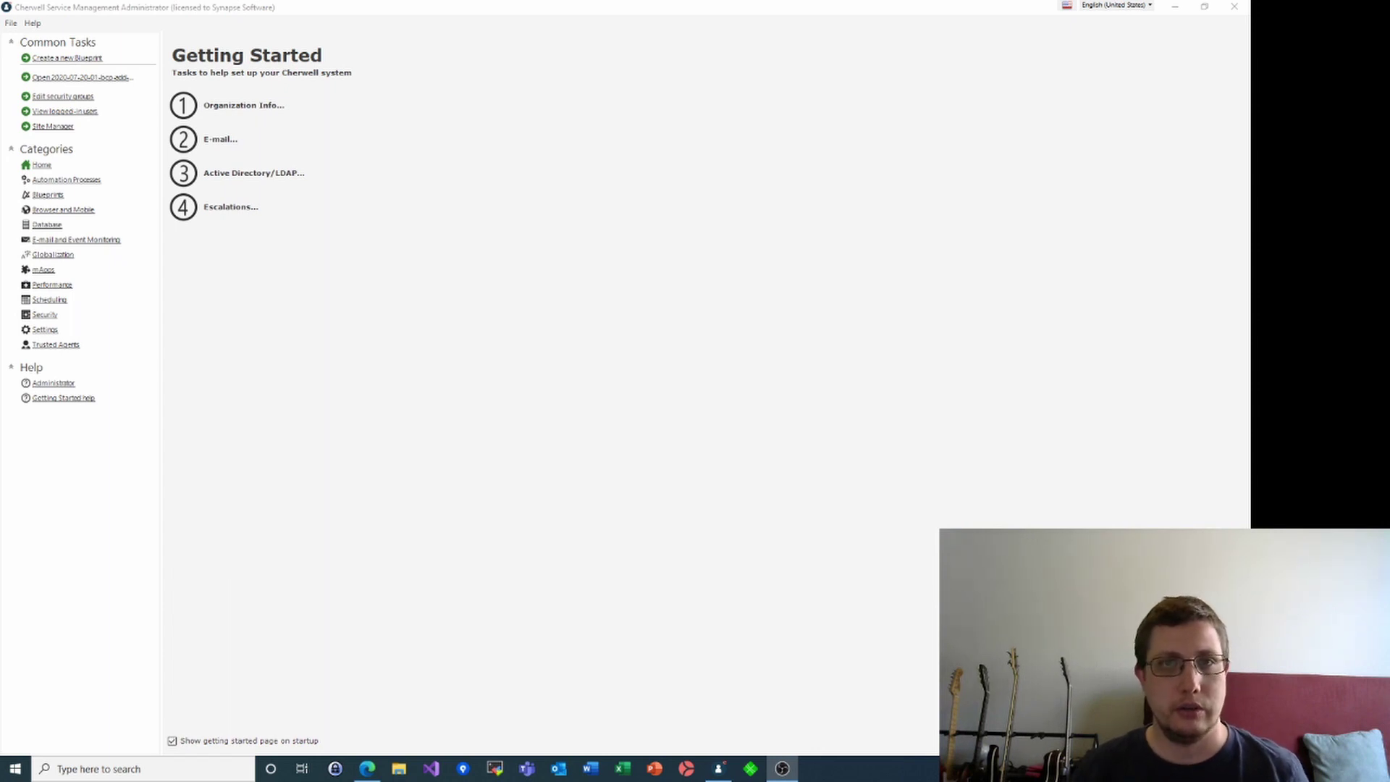
- Create a new blueprint and add a webhook named Demo in its Webhook Manager
click(83, 58)
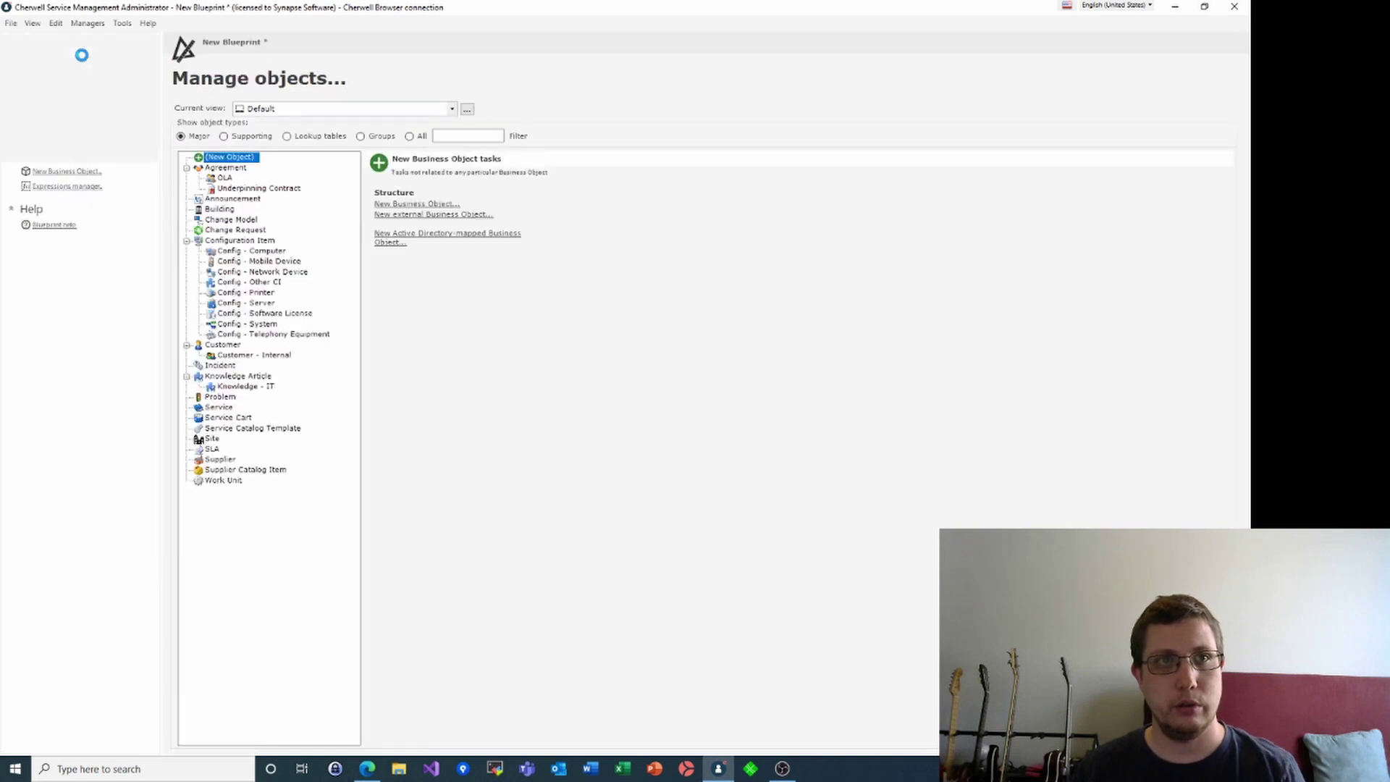
click(86, 24)
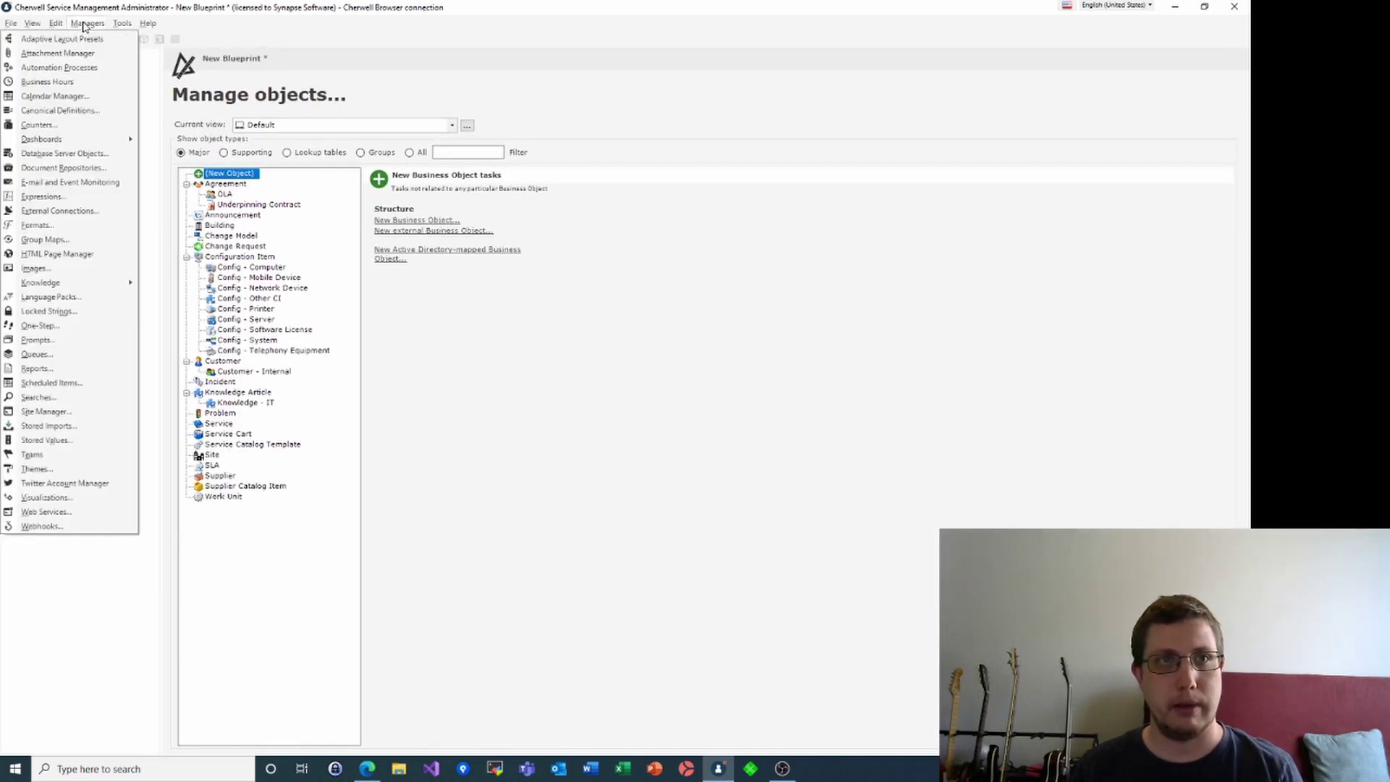
click(58, 527)
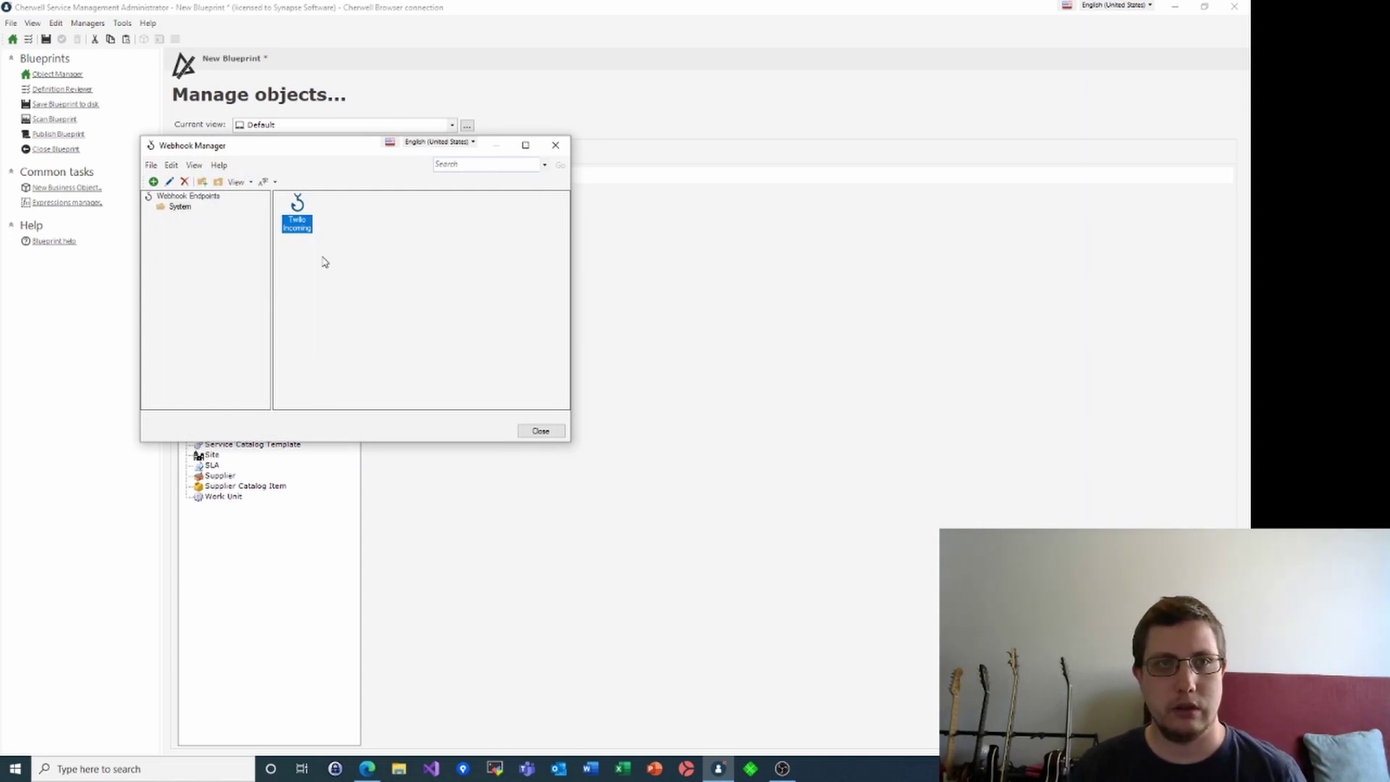
click(153, 182)
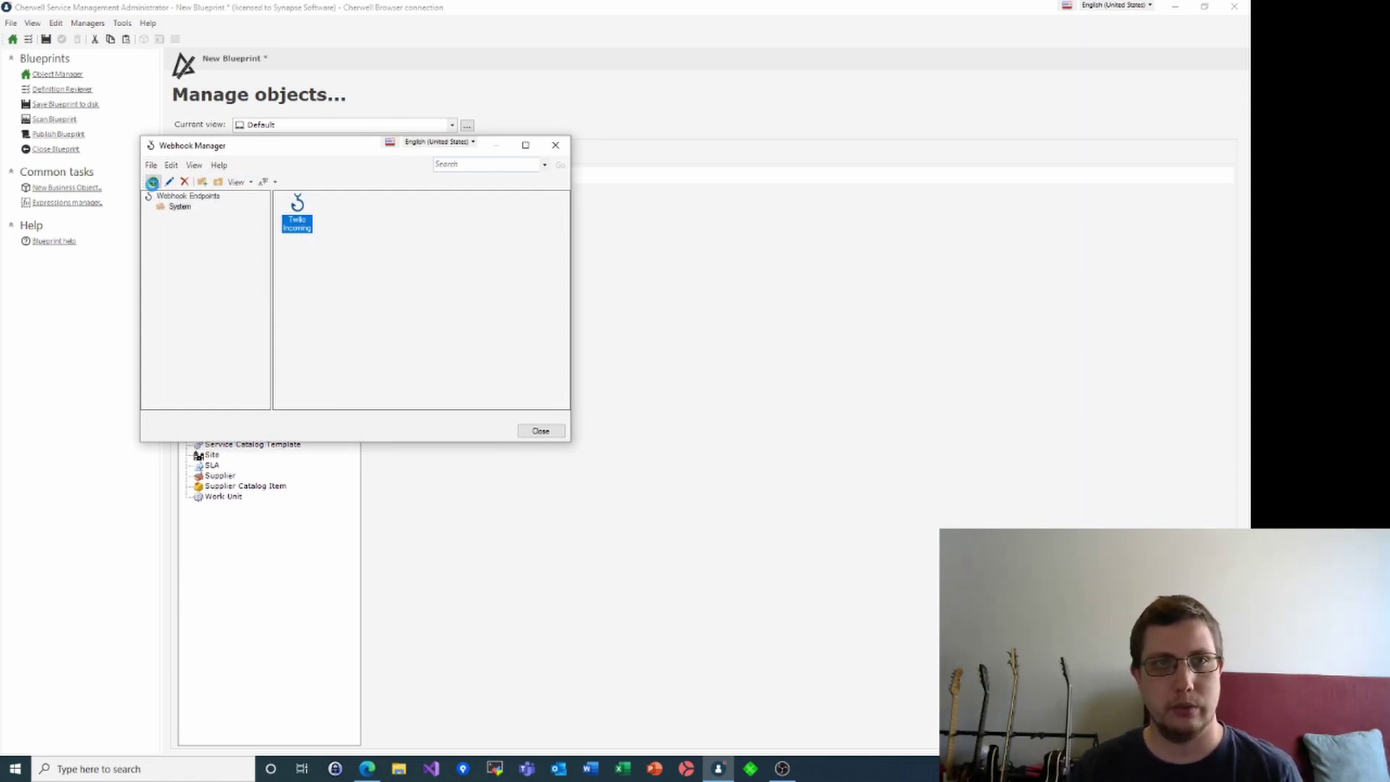
text(Demo)
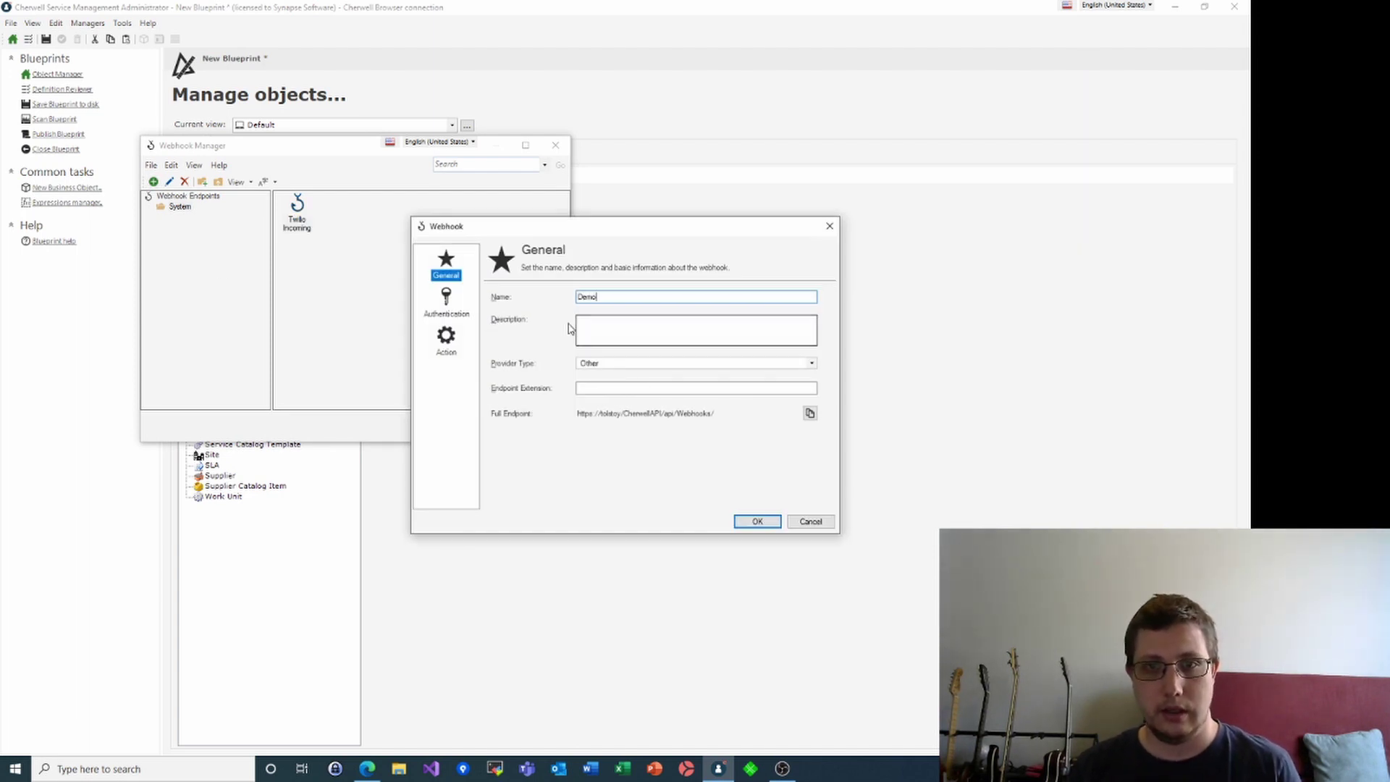
- Review the webhook's available provider types and set its endpoint extension to demo-webhook
click(623, 329)
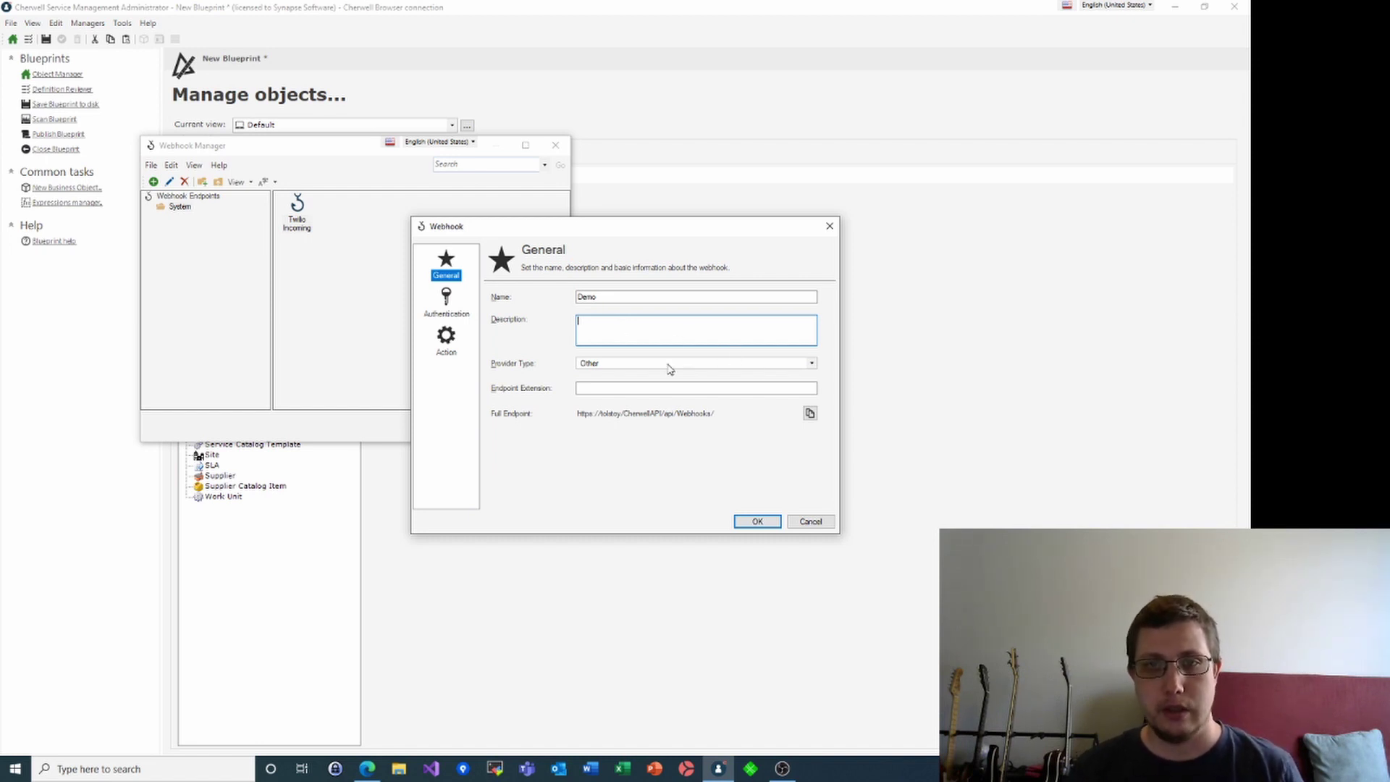
click(616, 364)
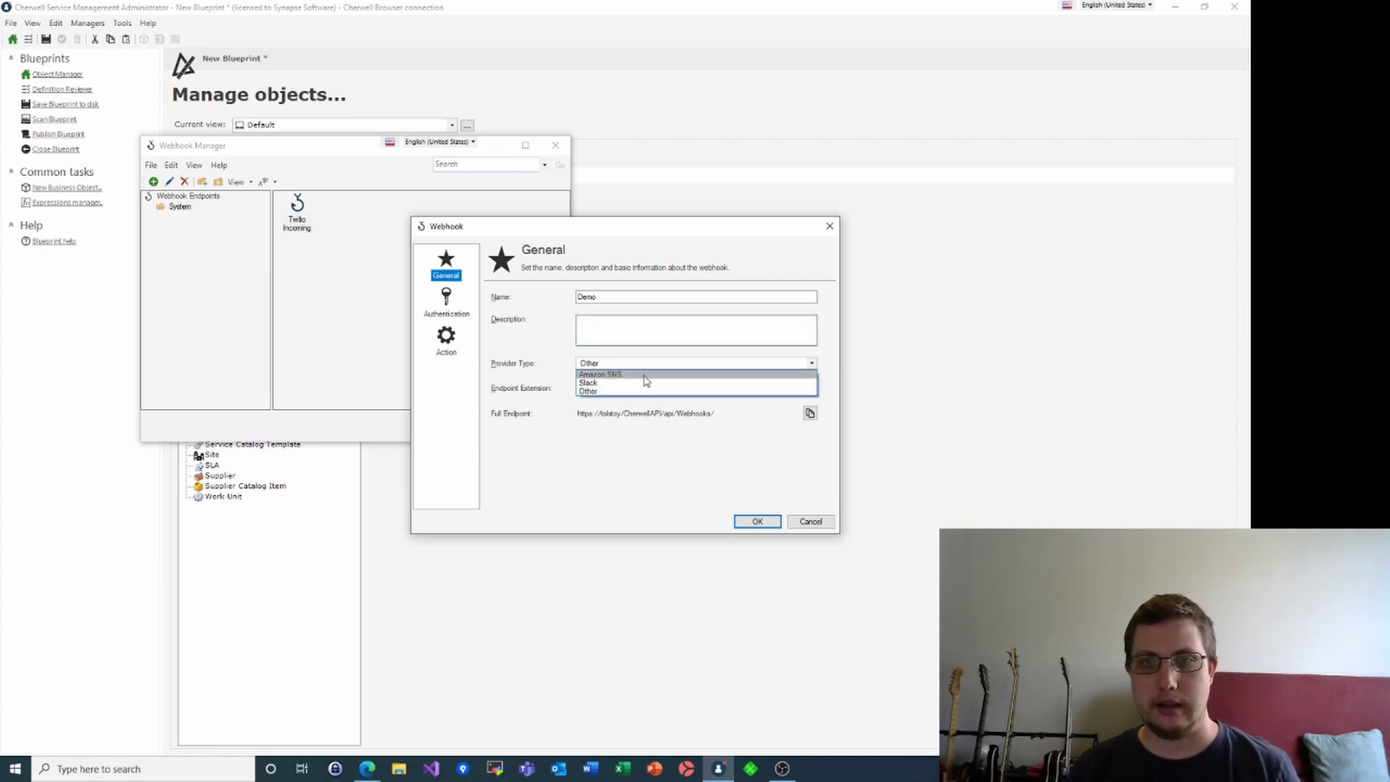
click(829, 369)
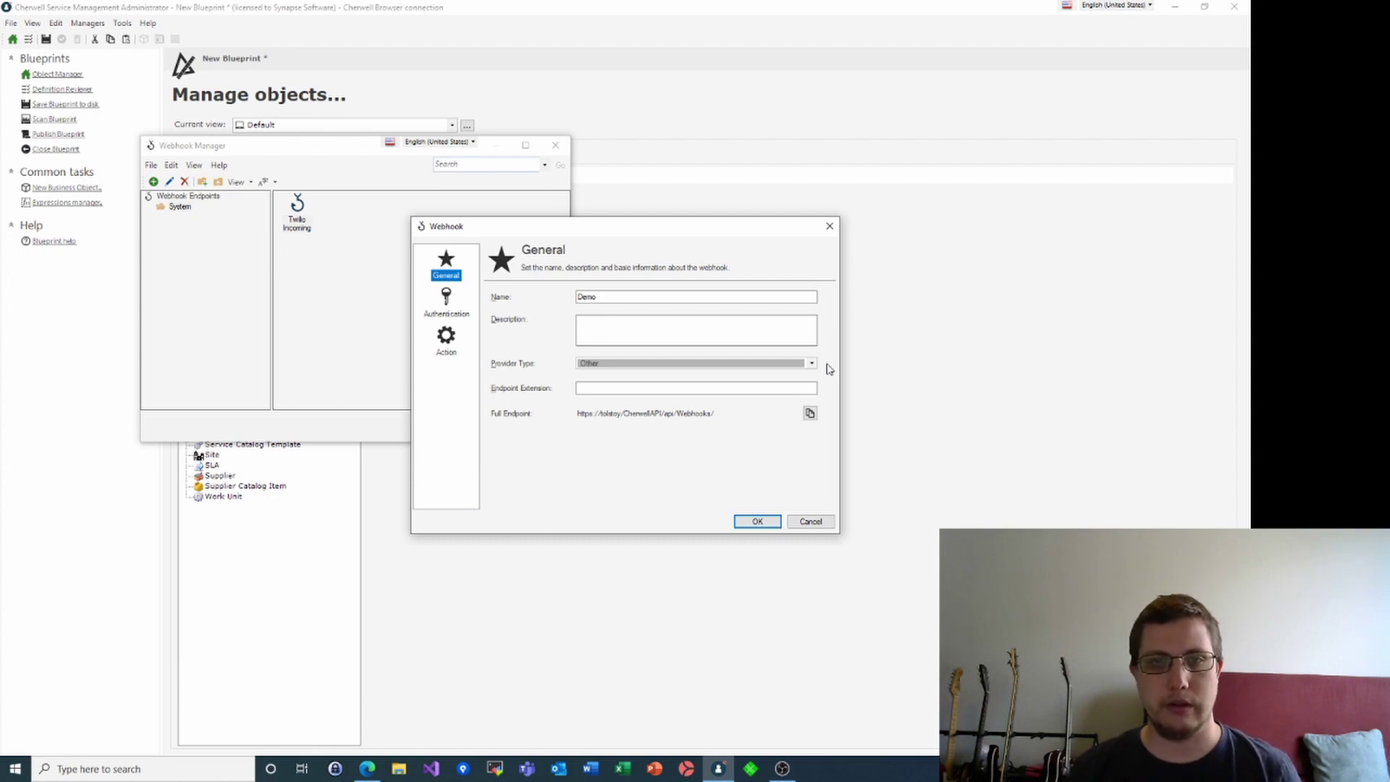
click(628, 392)
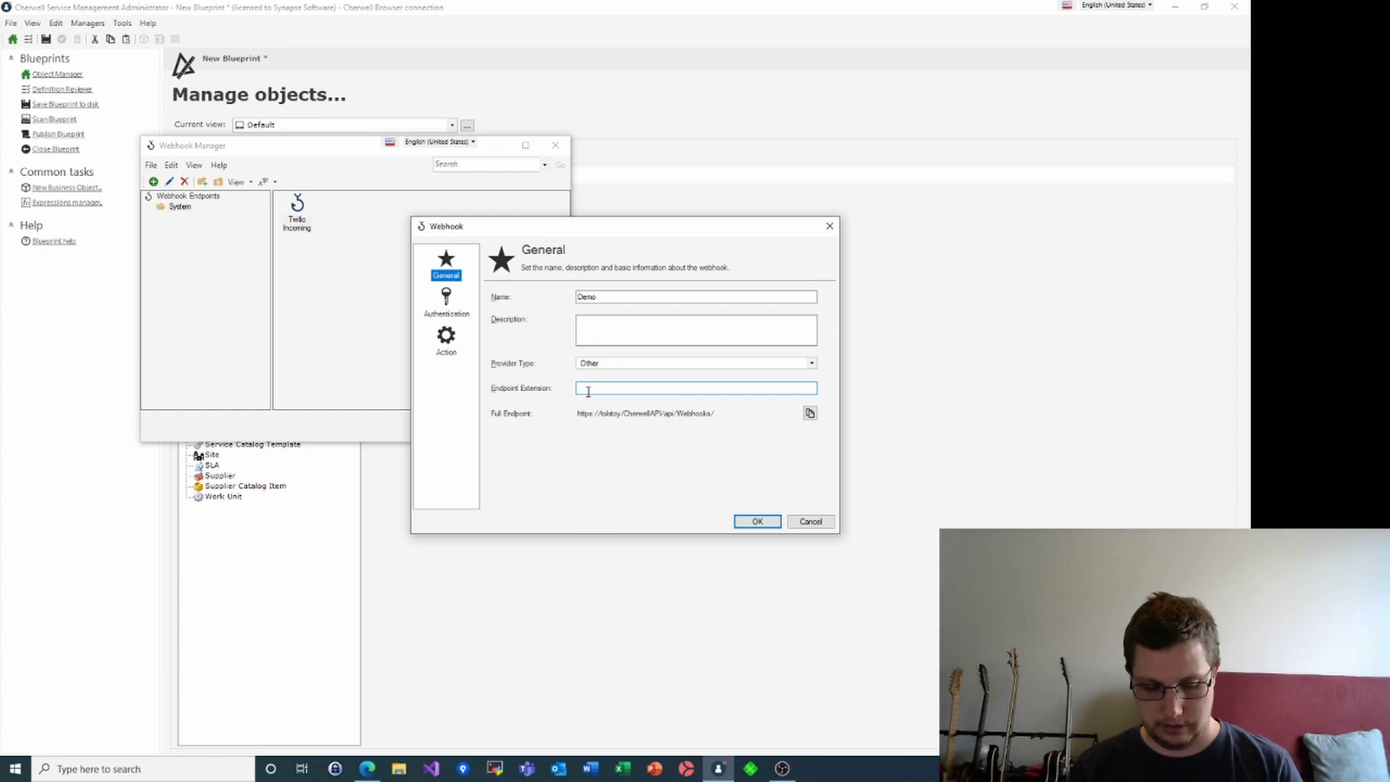
text(demo-webhook)
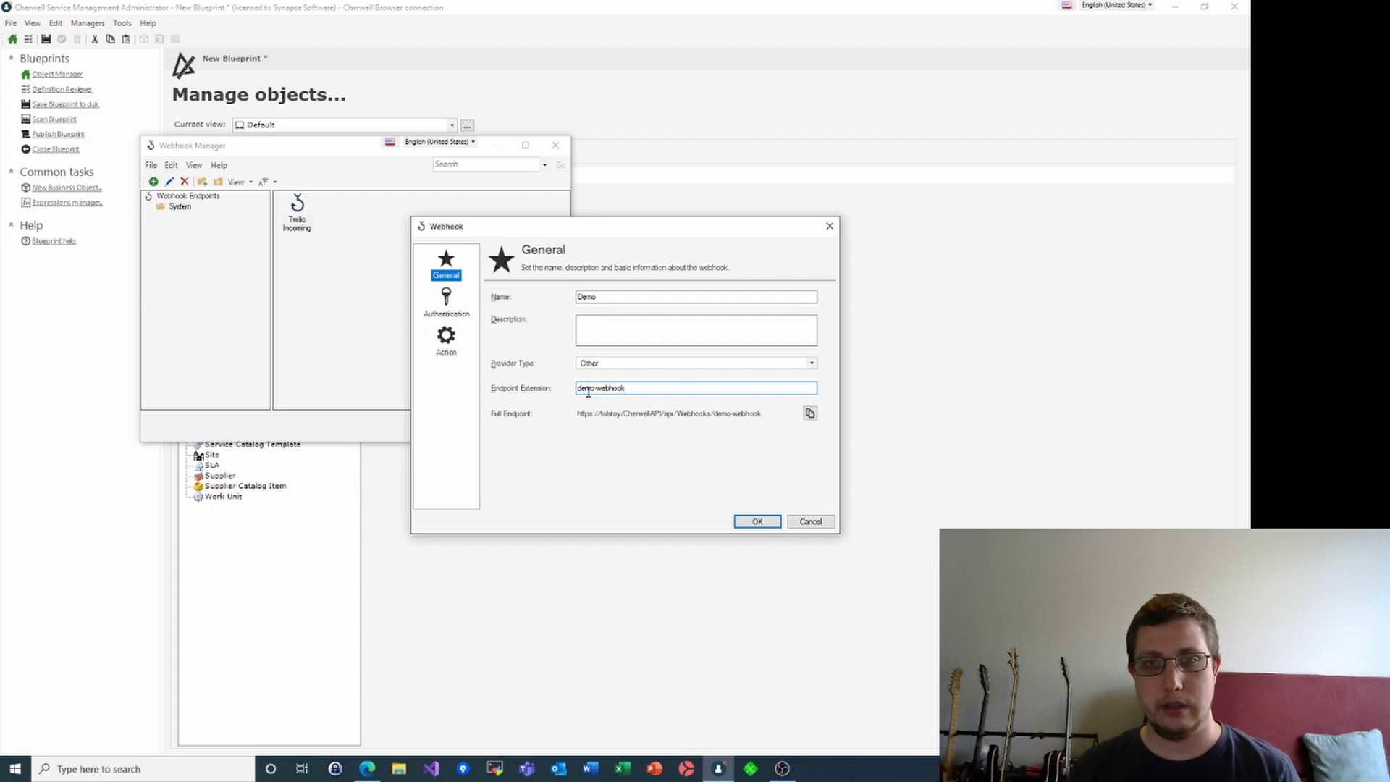
- Set the webhook's authentication type to Basic and go to its user name field
click(449, 302)
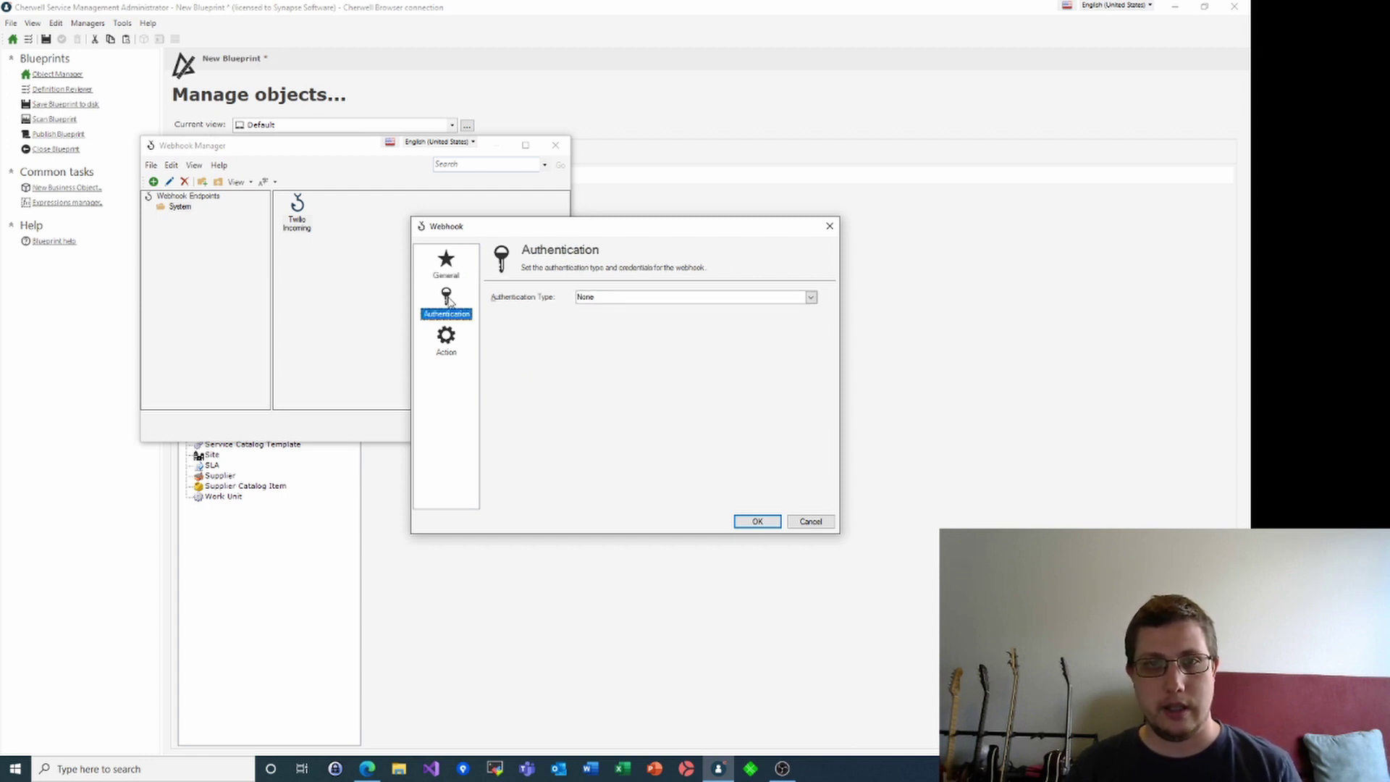
click(811, 297)
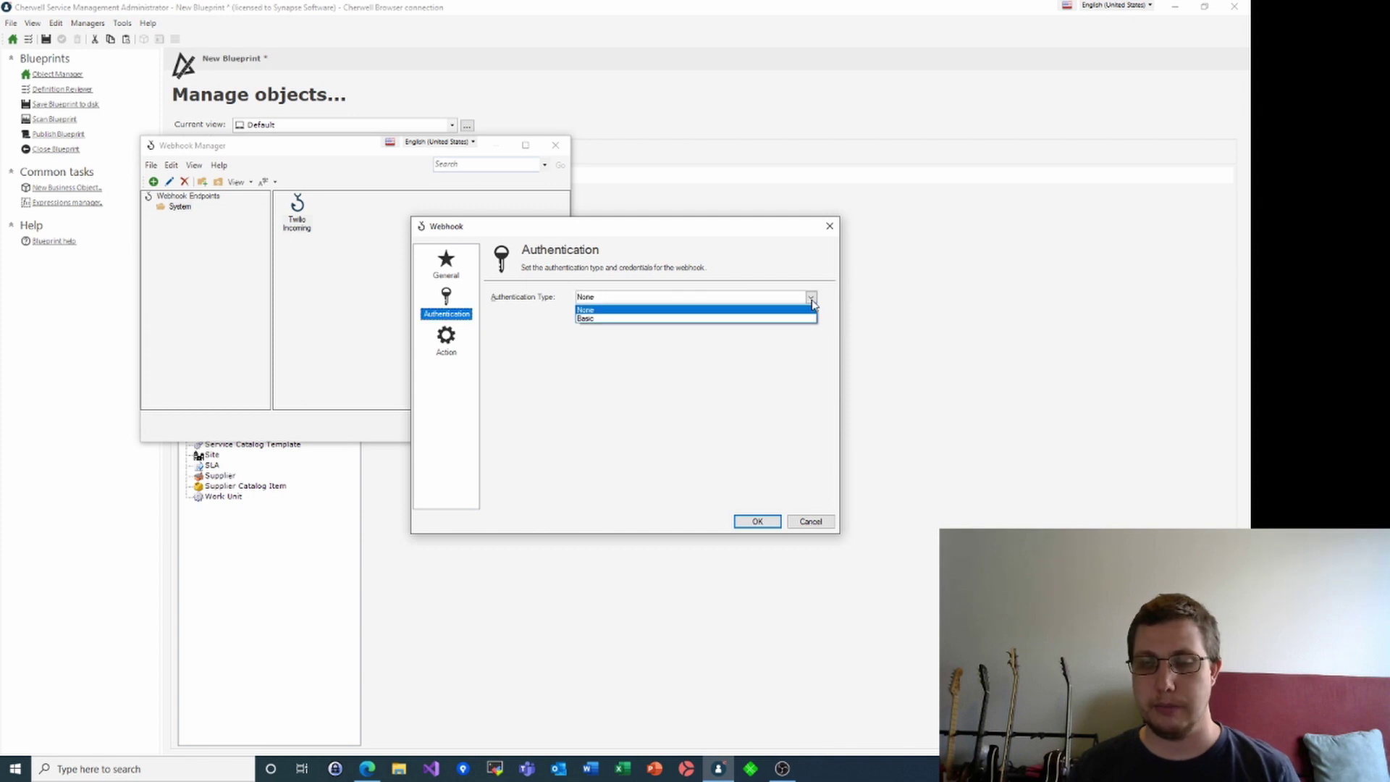
click(812, 301)
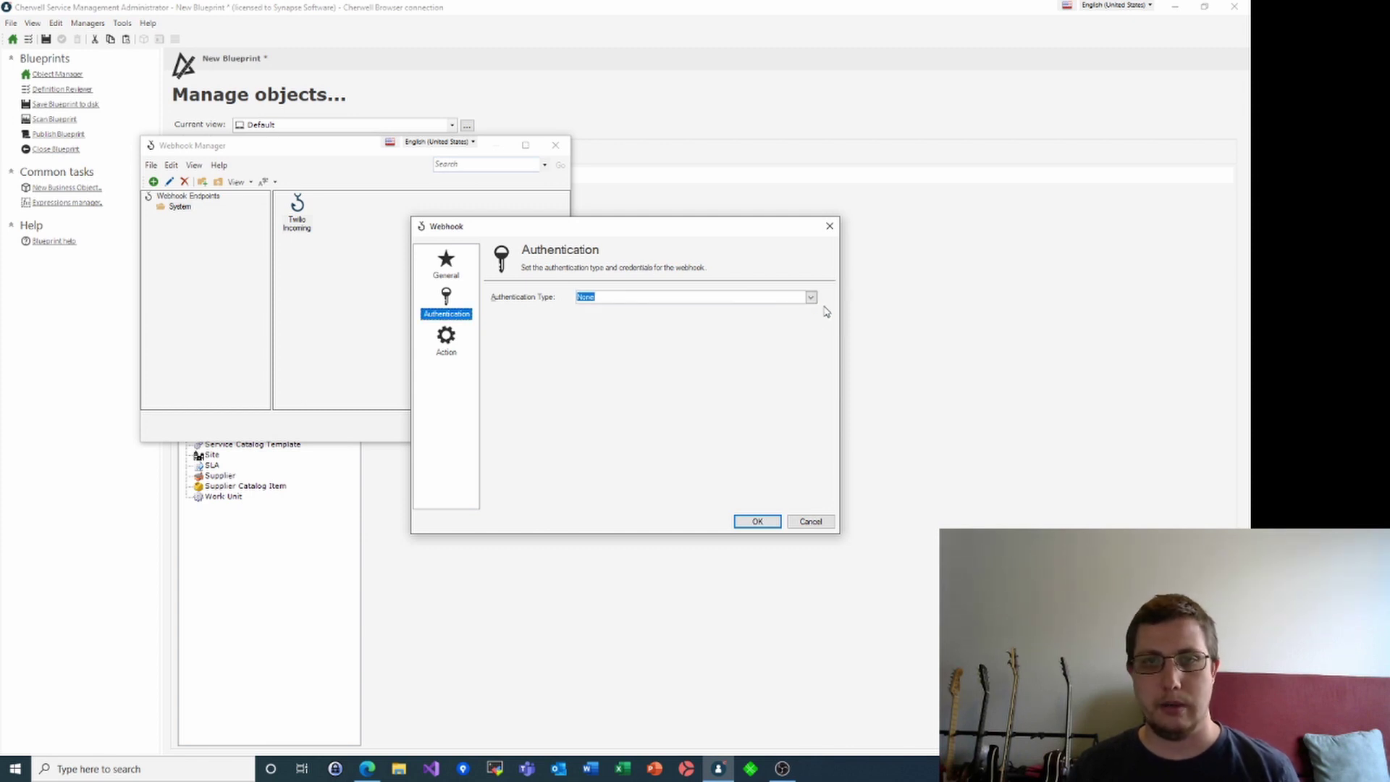
click(811, 298)
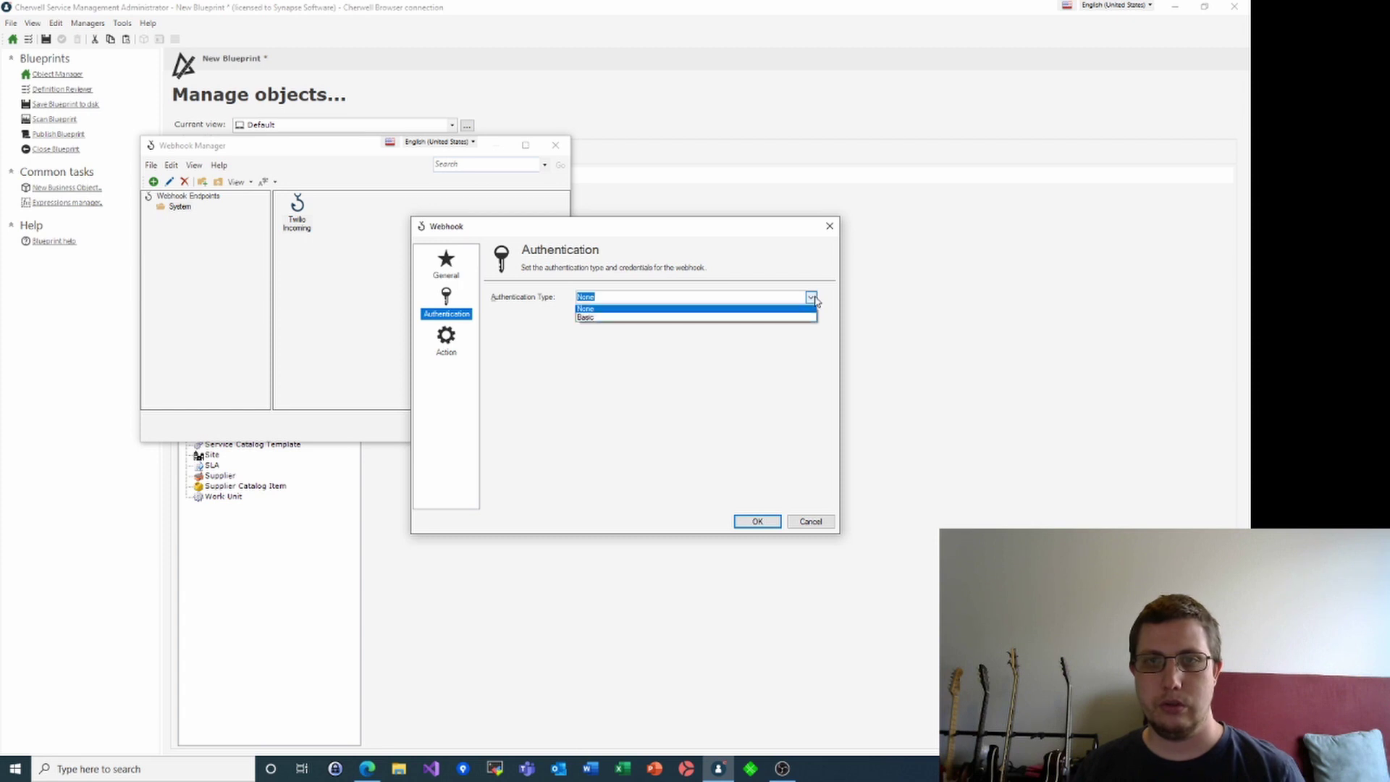
click(720, 319)
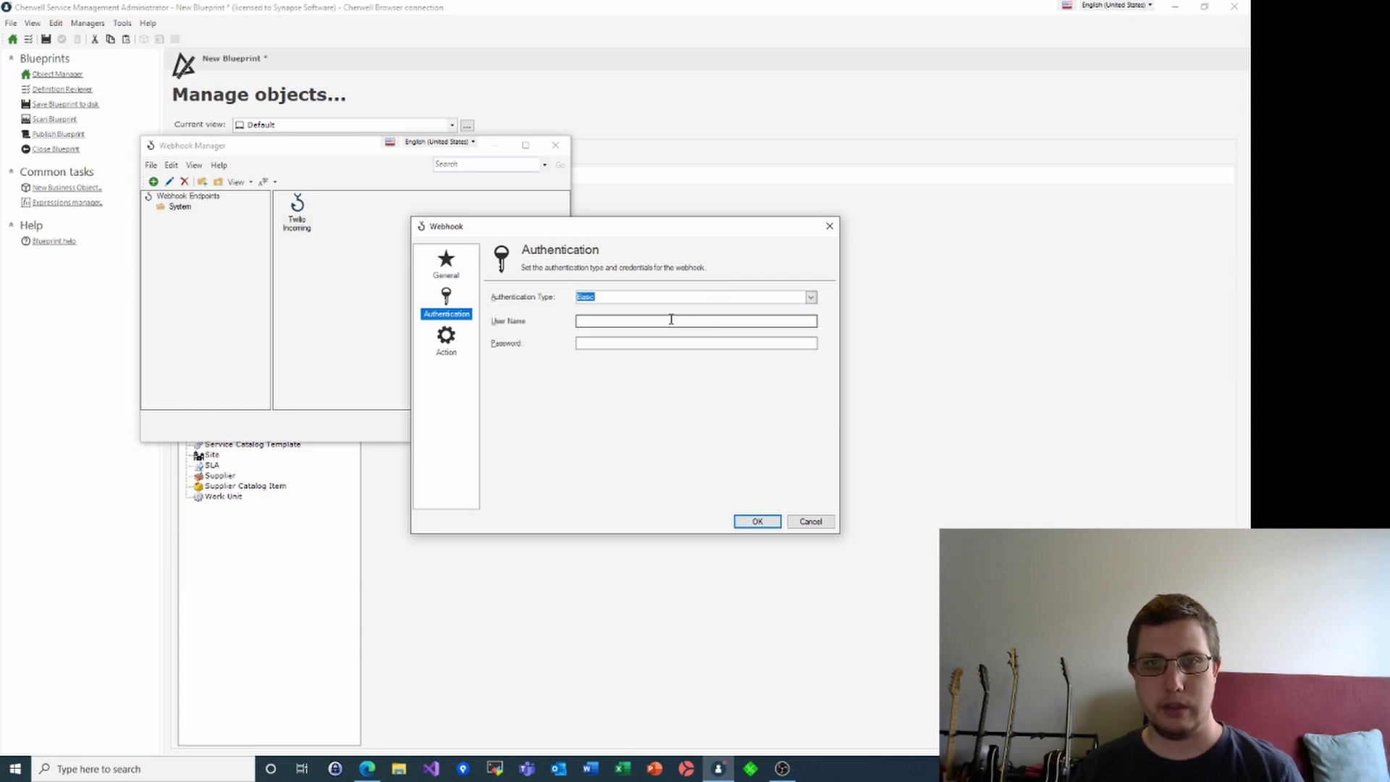
click(603, 322)
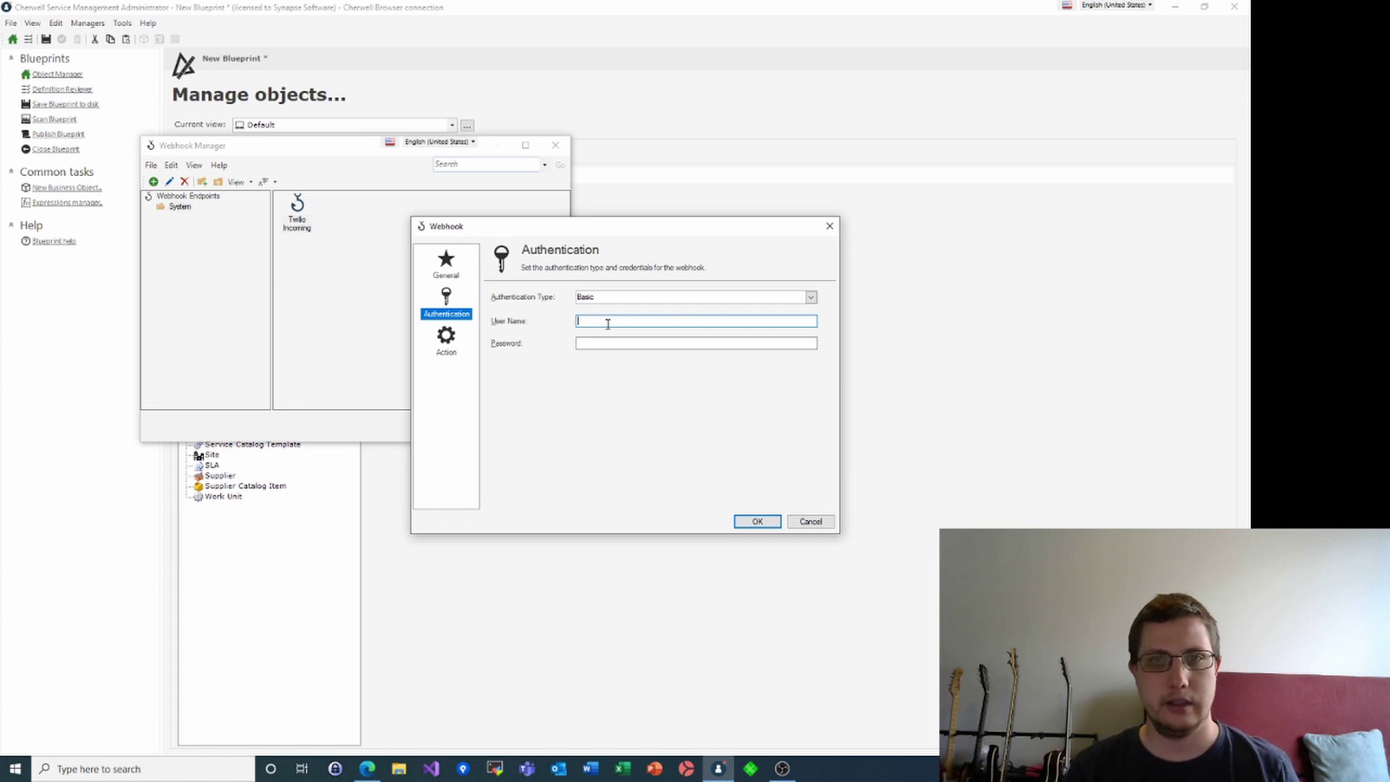
- Create a new One-Step named Demo Webhook for the webhook's action, in the blueprint's Twilio folder
click(452, 350)
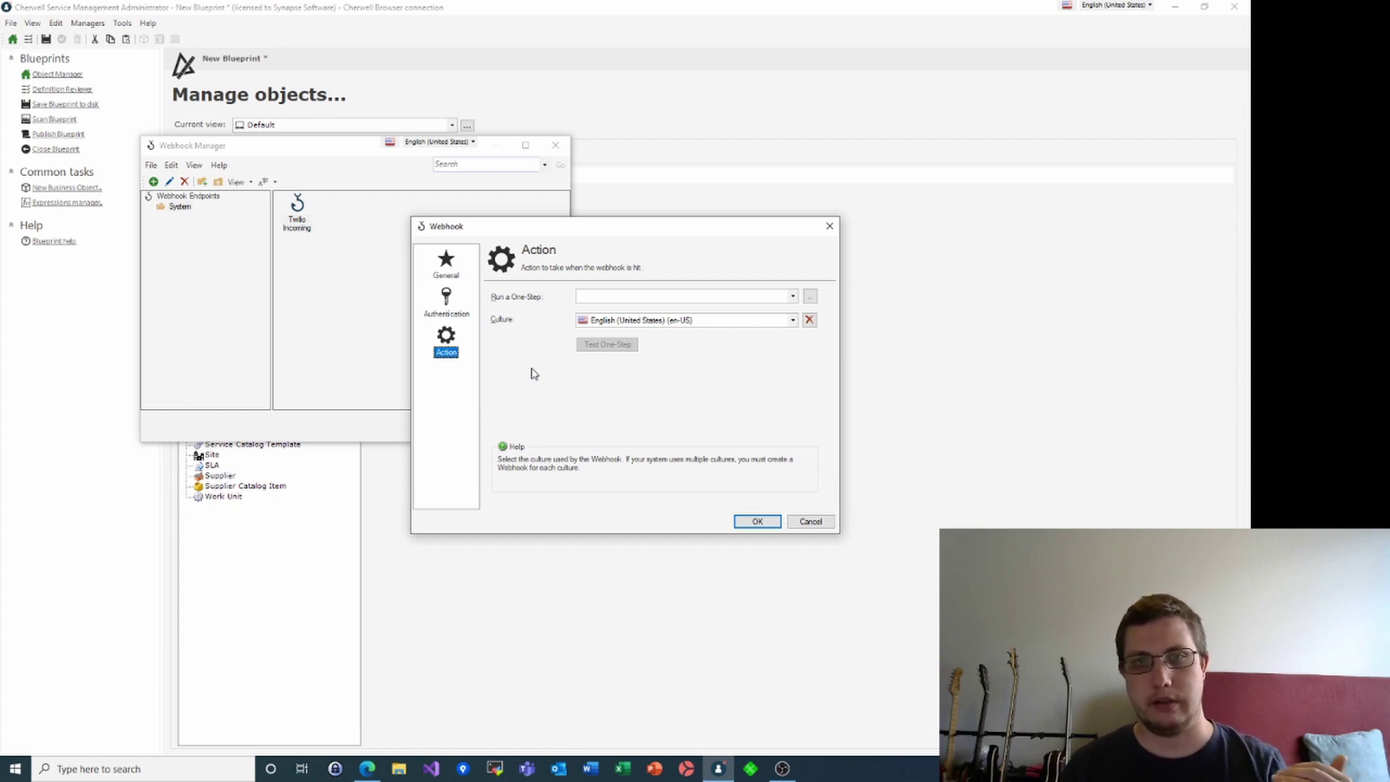
click(810, 297)
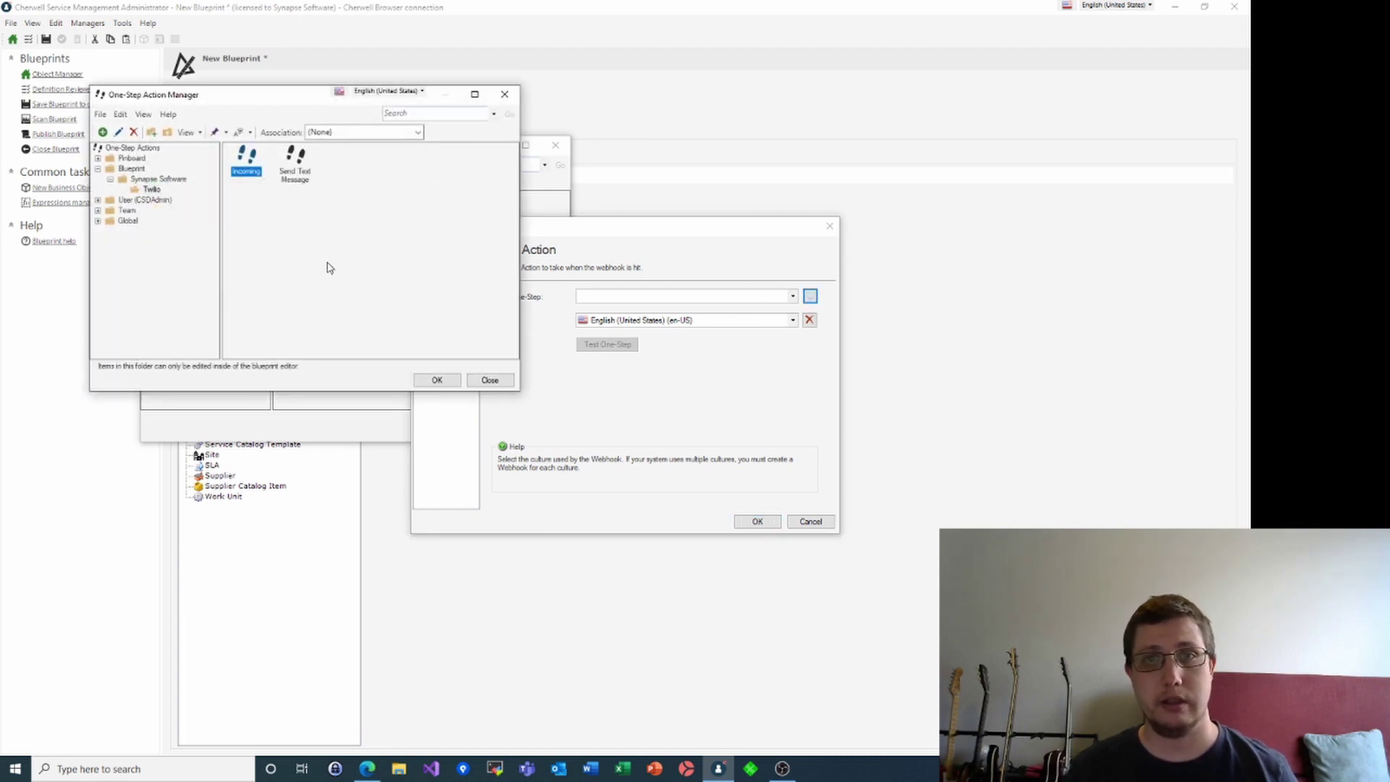
click(103, 133)
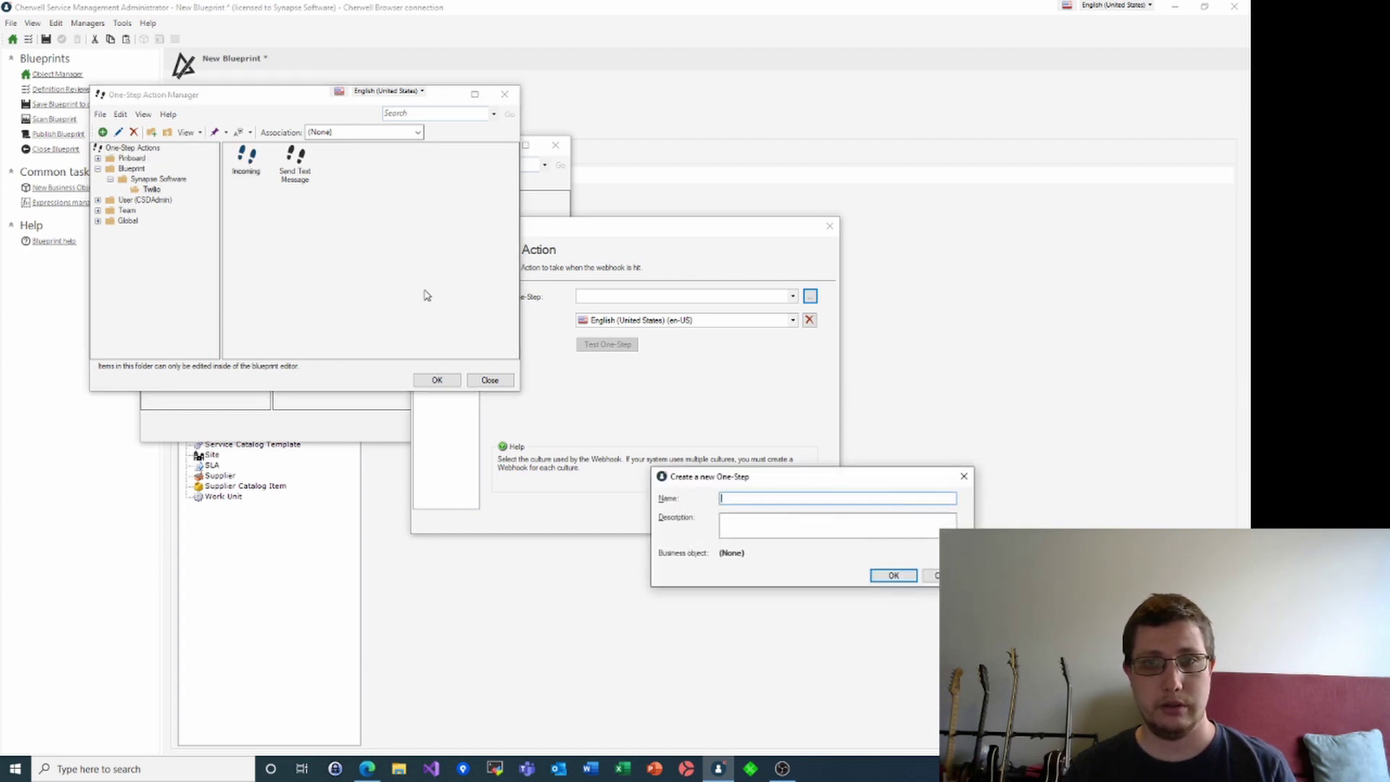
text(Demo Webhook)
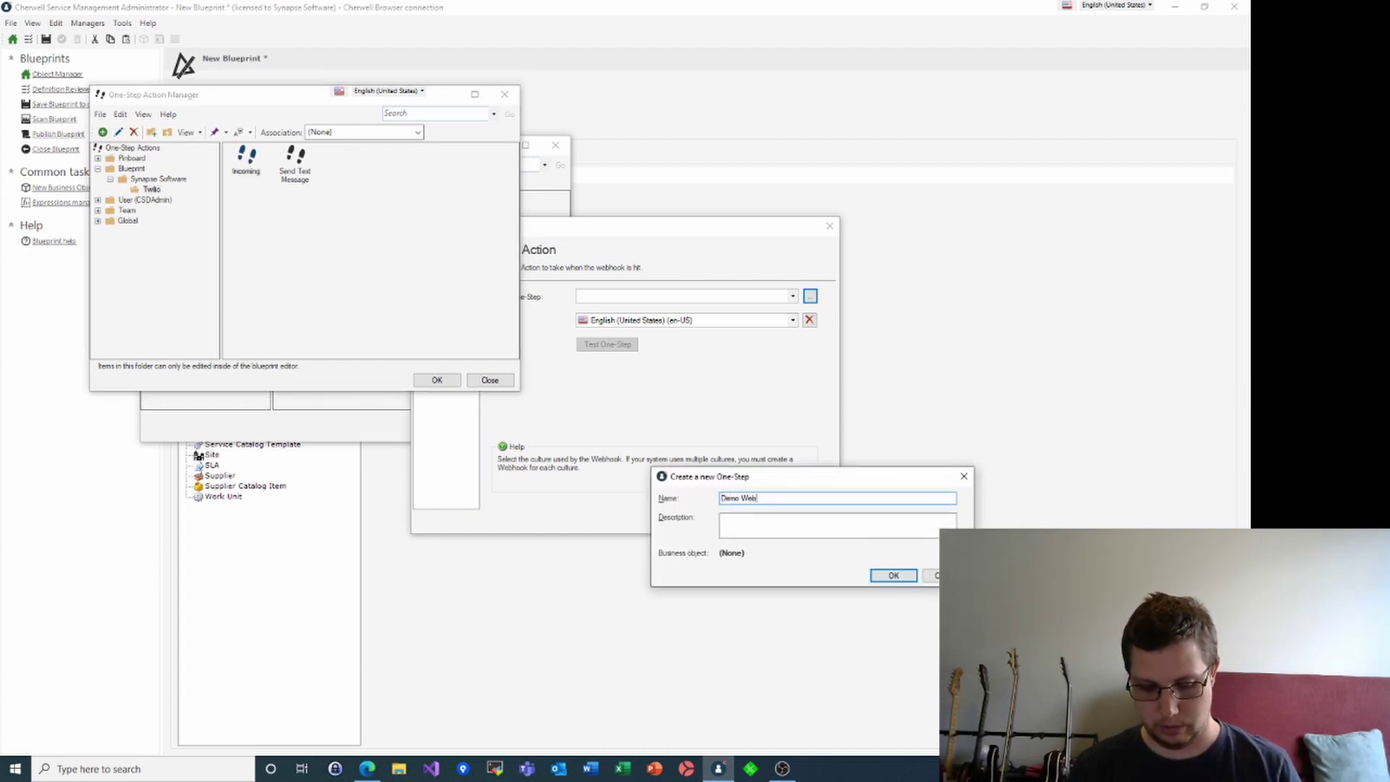
click(893, 577)
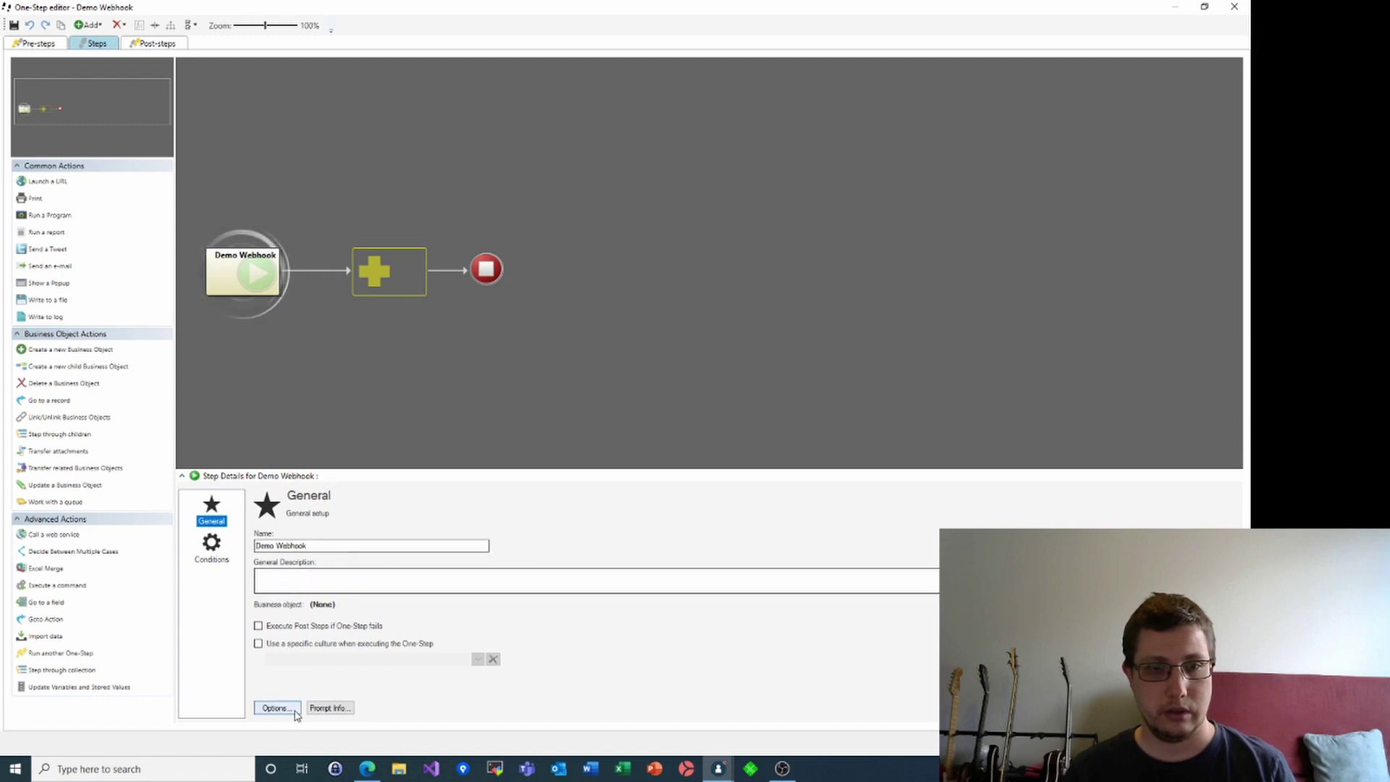
- Examine the custom token options in the Demo Webhook One-Step's conditions
click(211, 559)
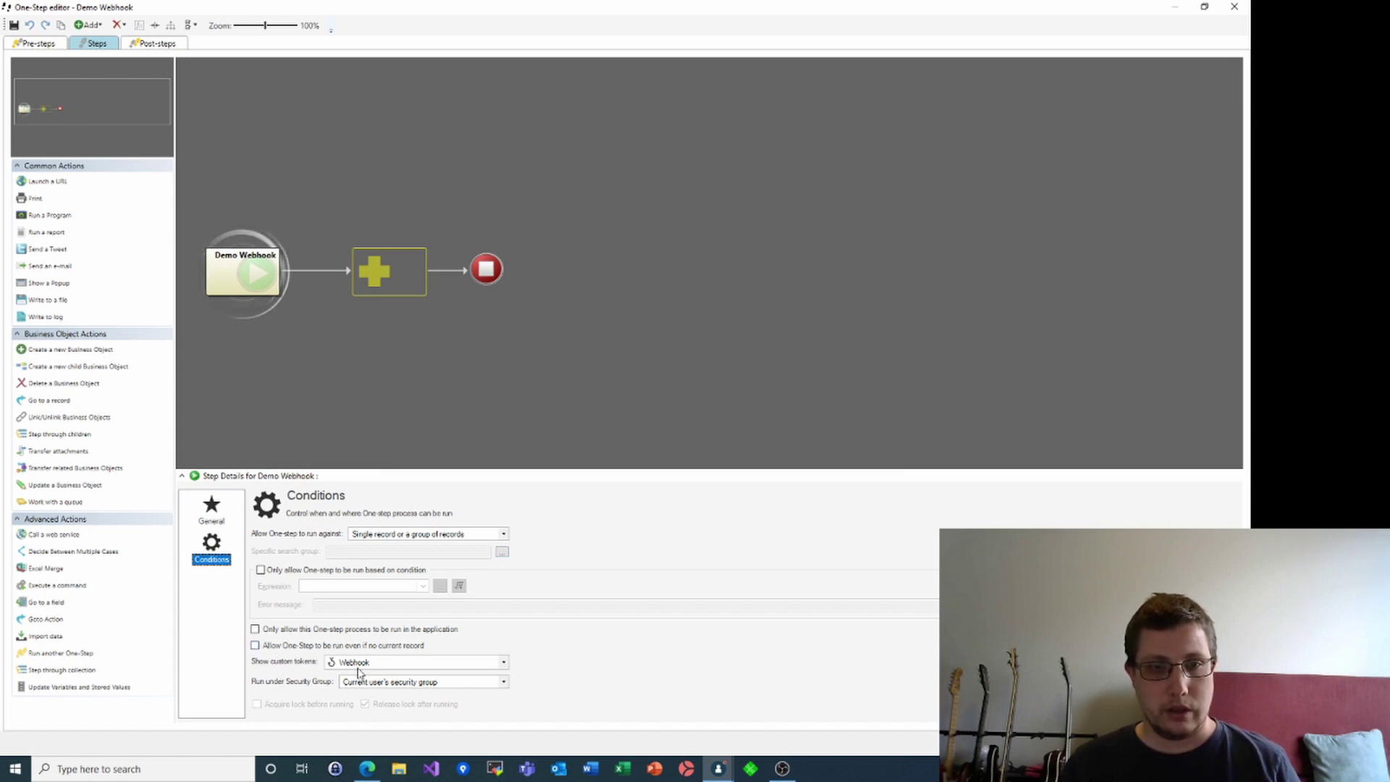
click(504, 663)
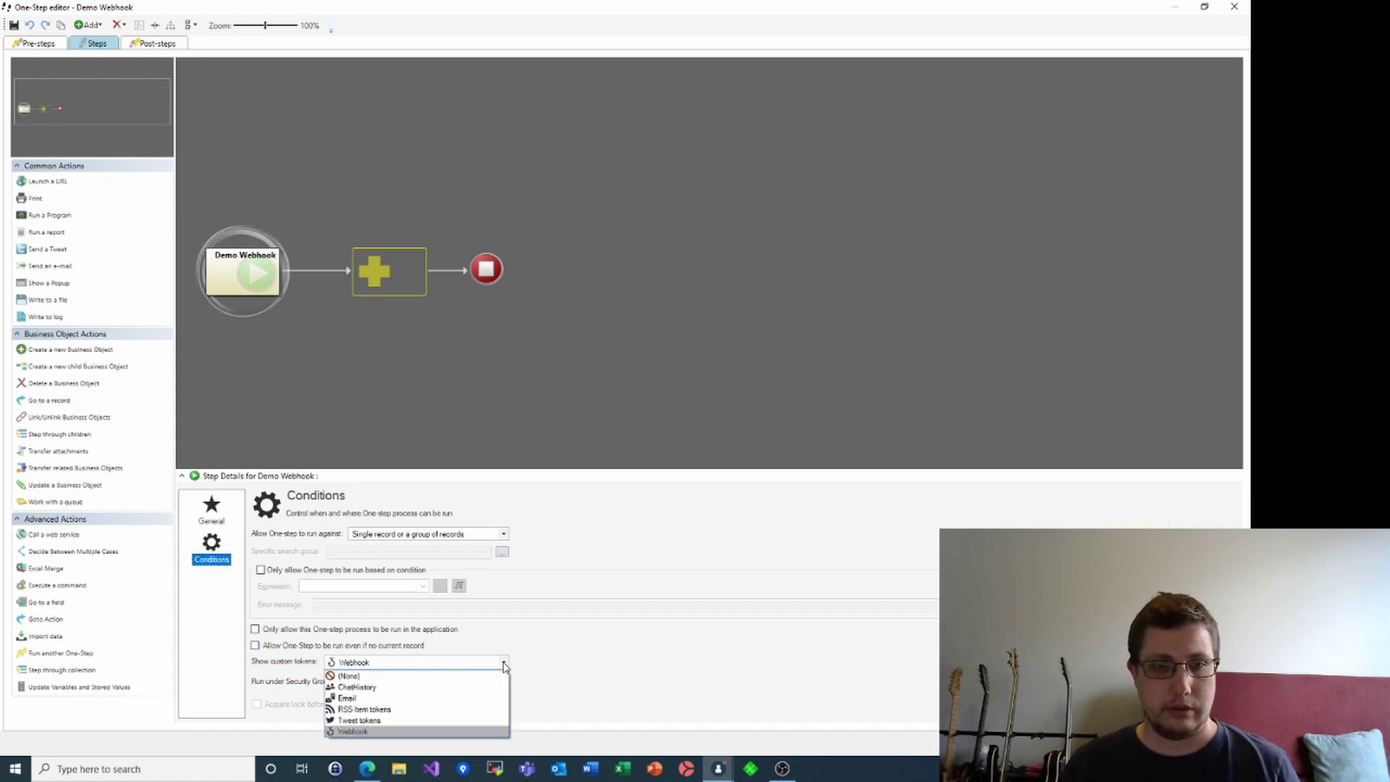
click(584, 657)
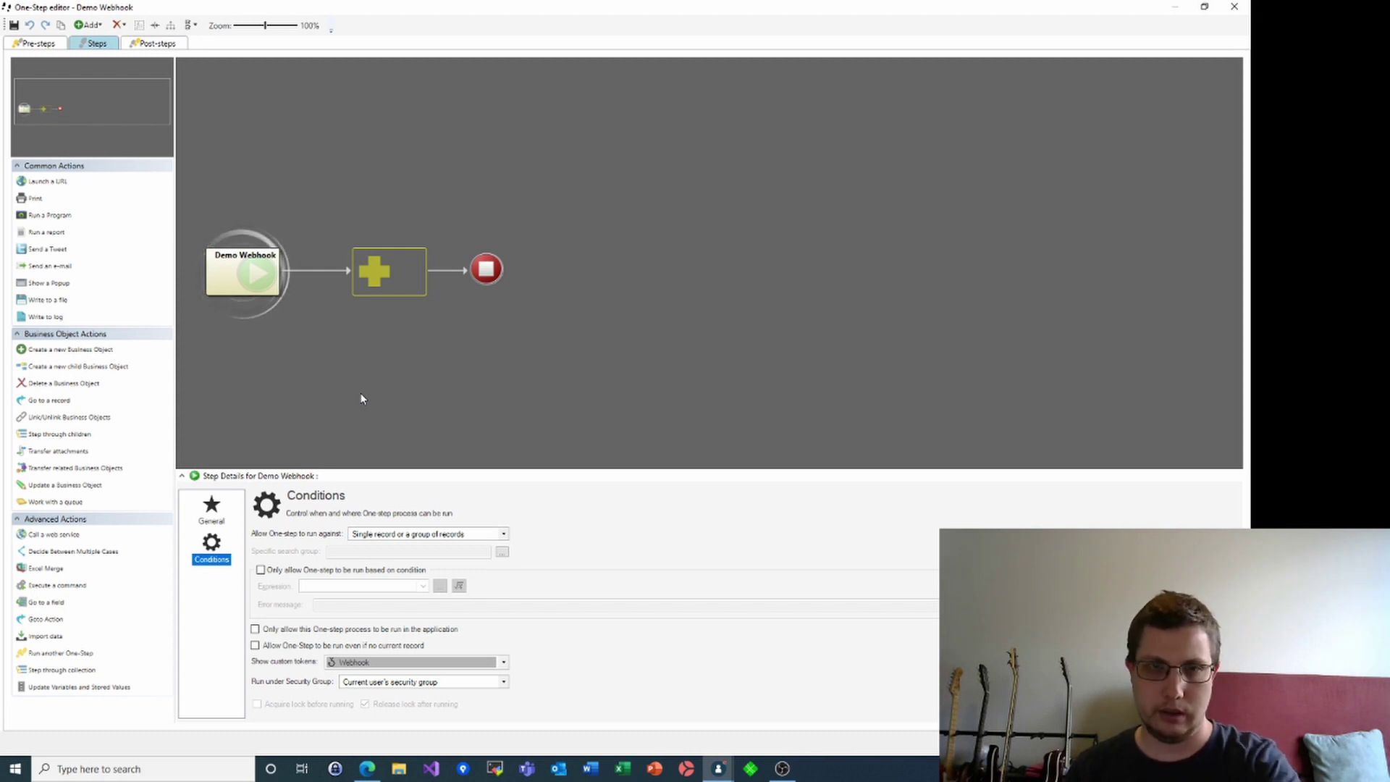
- Add a Show a Popup action after the Demo Webhook start and insert the webhook content Body token as its contents
drag(48, 282, 376, 274)
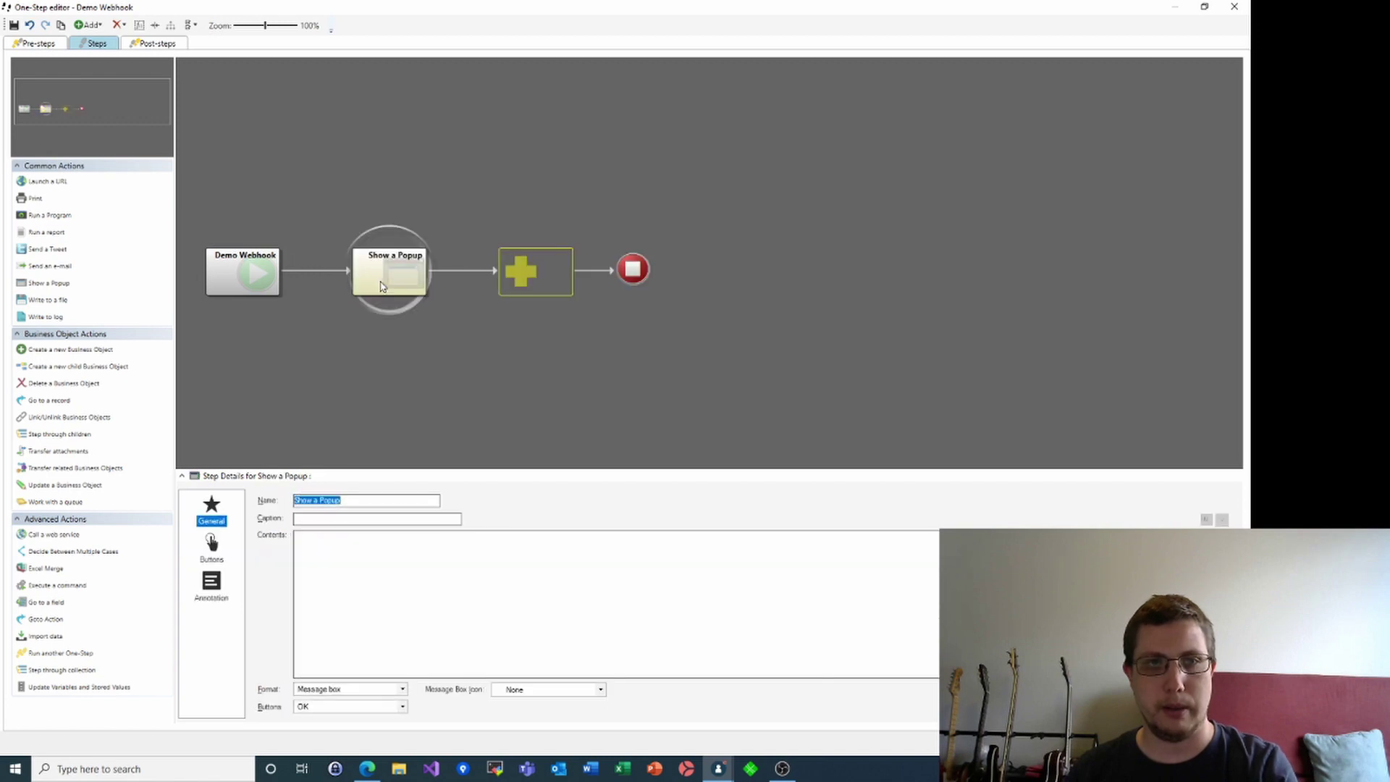
click(376, 541)
right_click(360, 558)
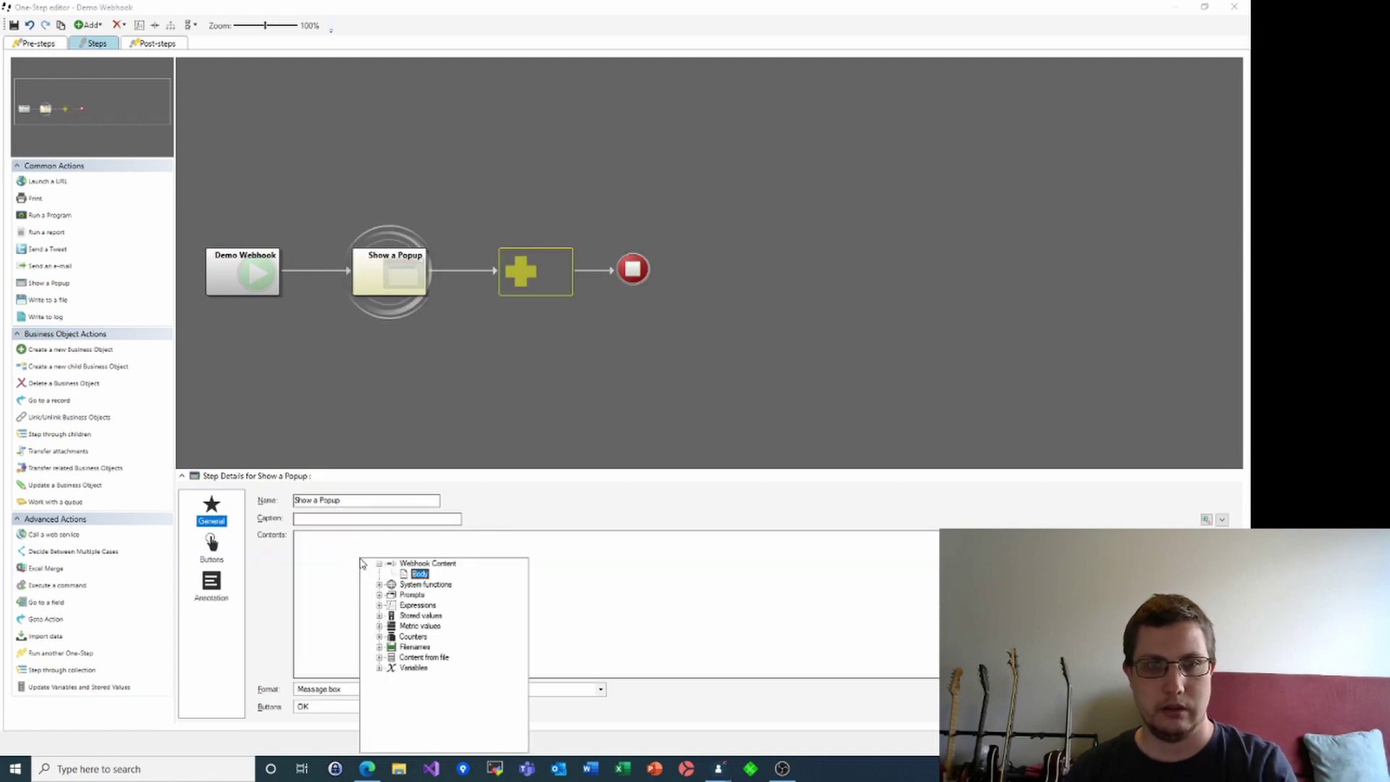
double_click(421, 575)
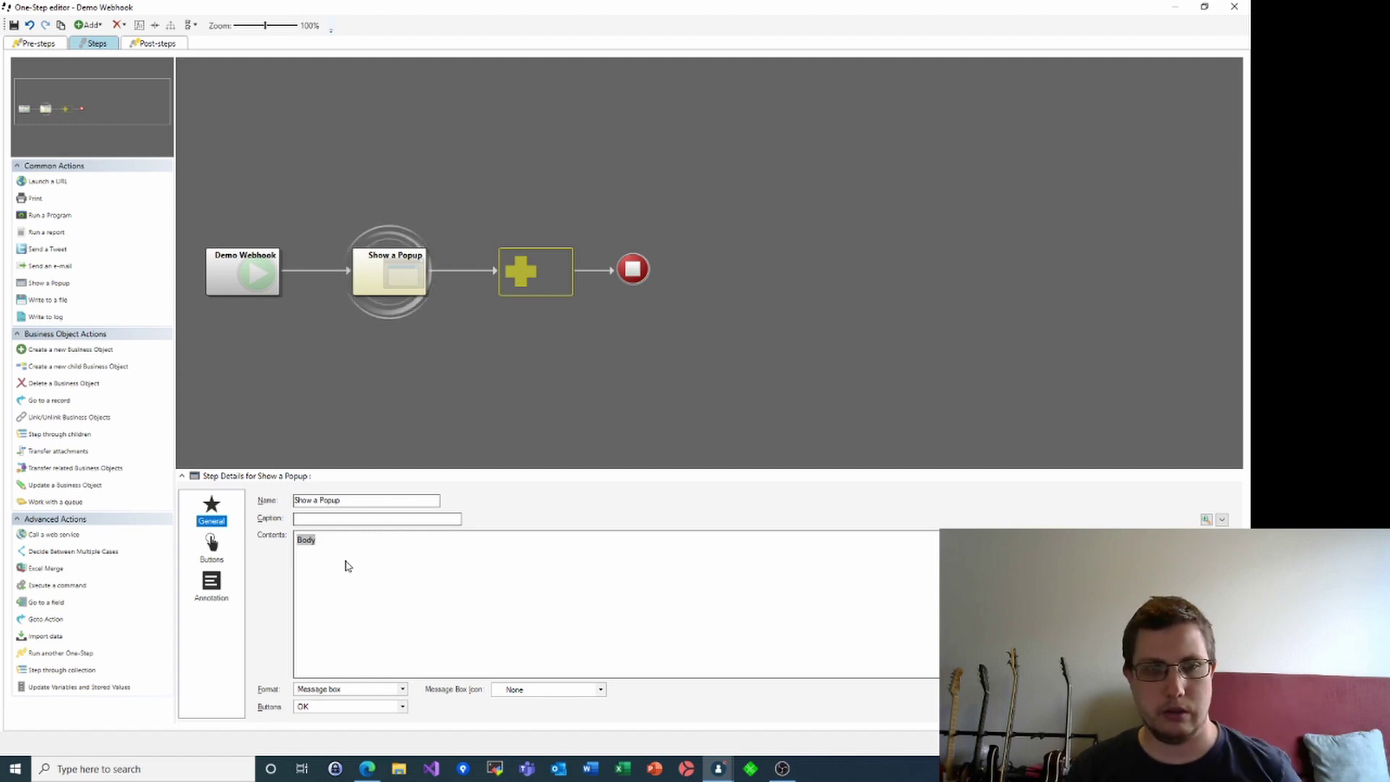
- Set the popup's caption to "This is the request"
click(334, 520)
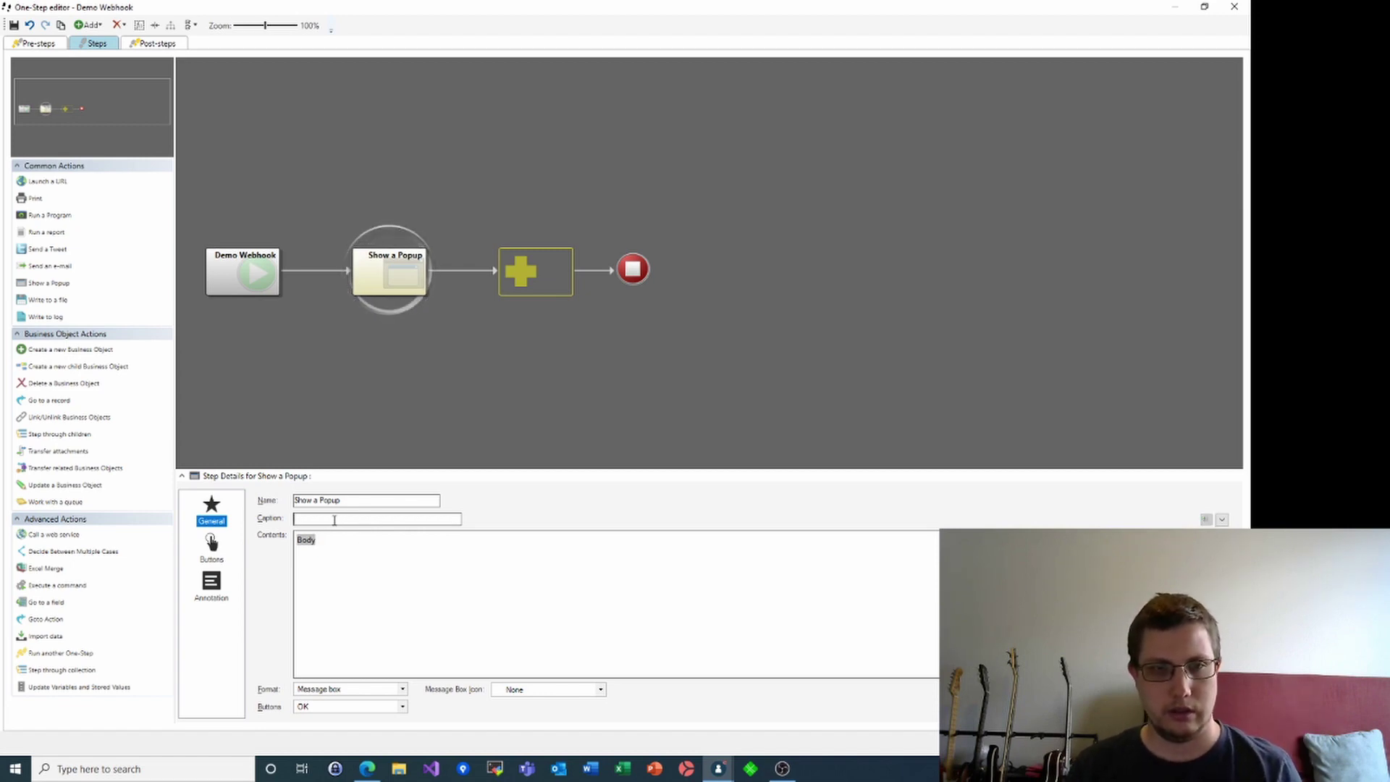
text(Thi)
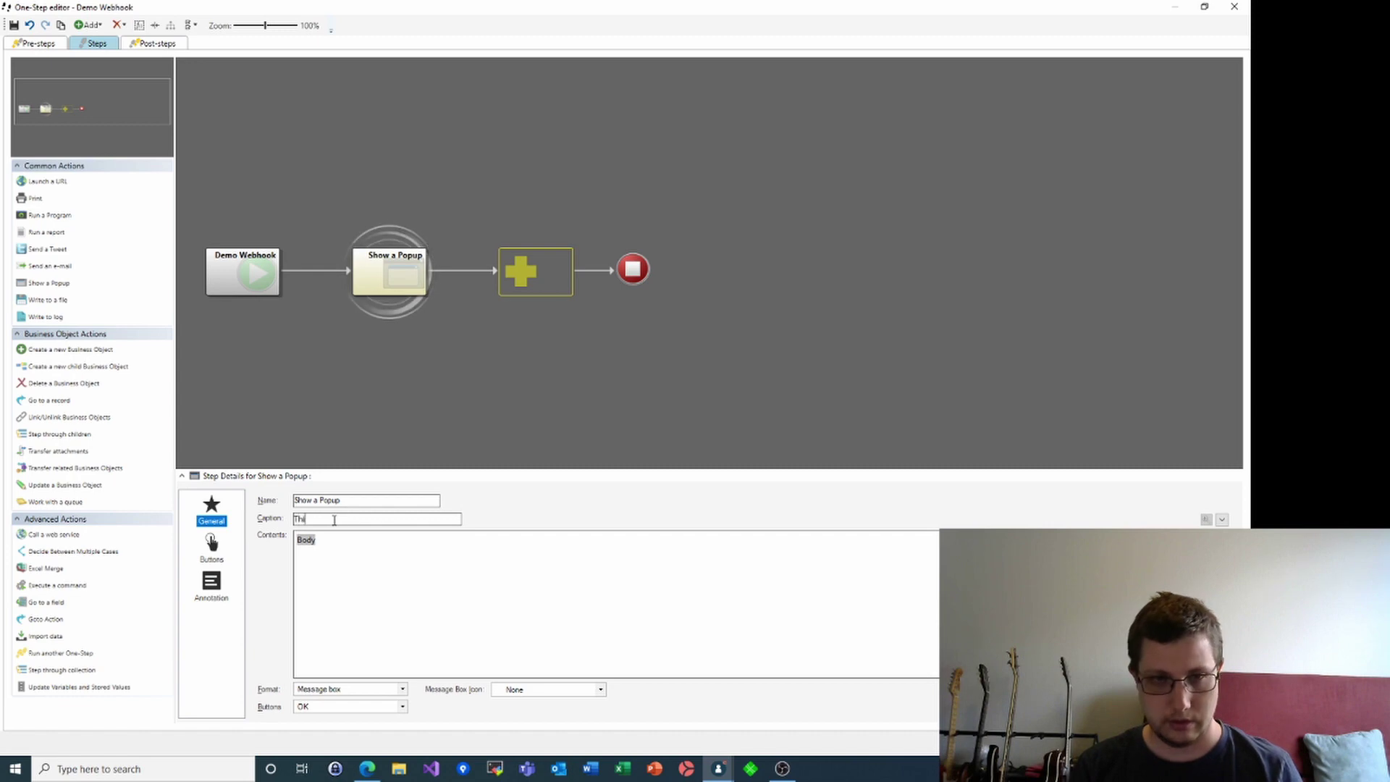
text(s is the reque)
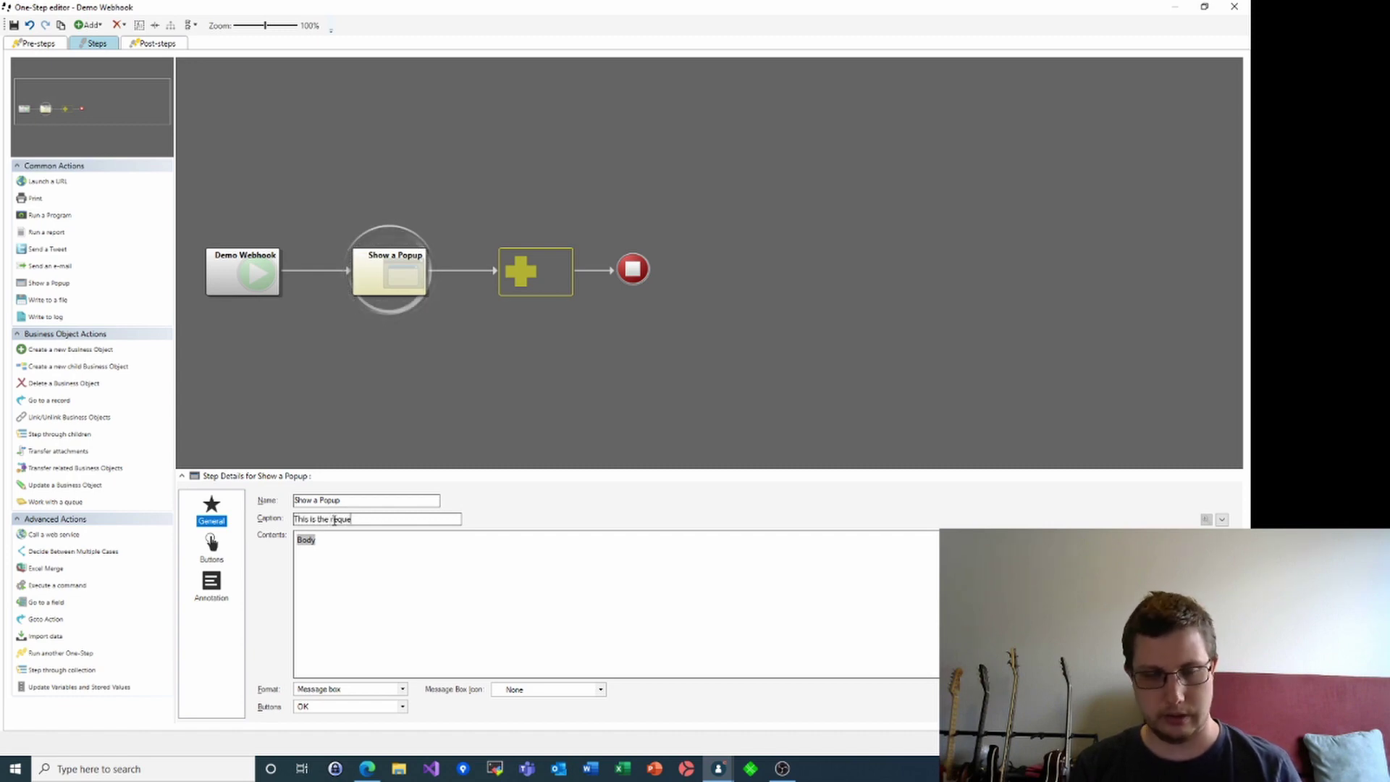
text(st)
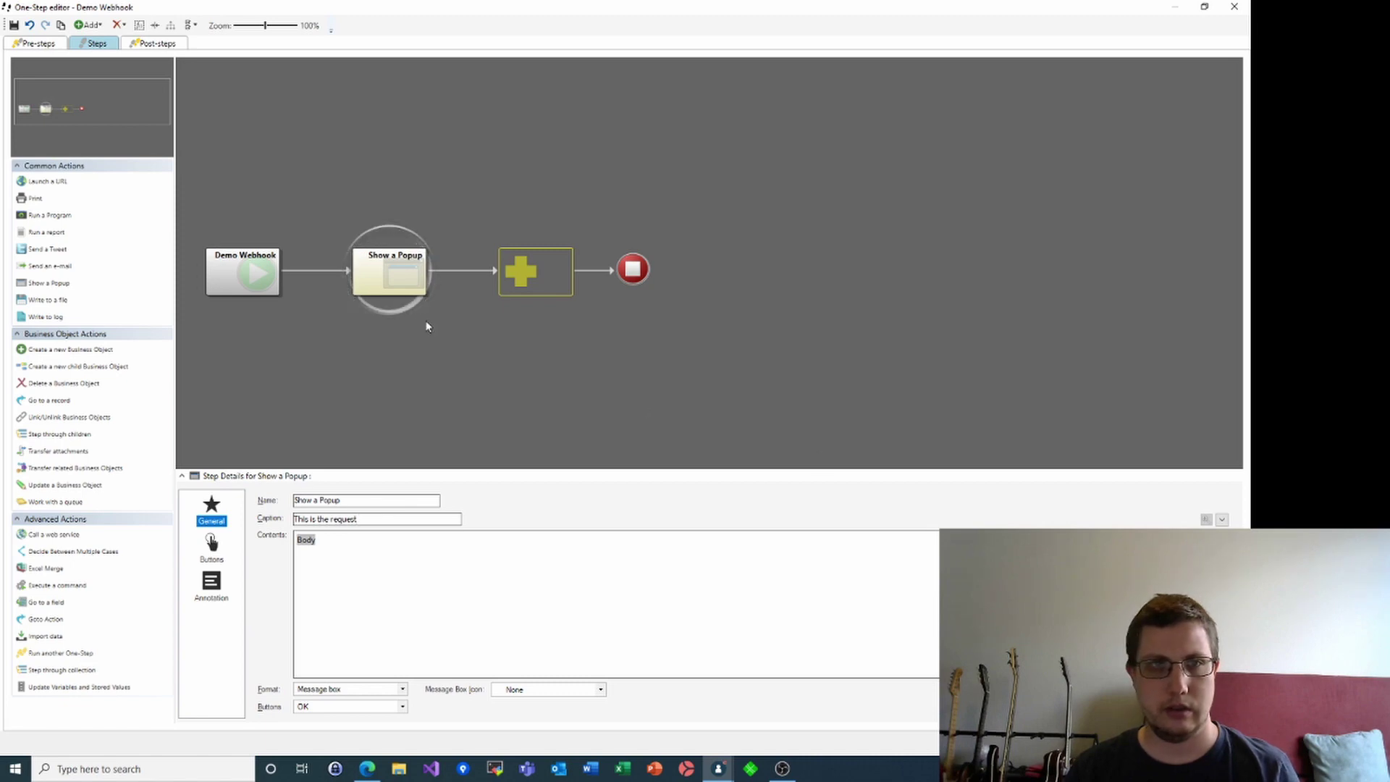
- Review the One-Step's starting settings, save it, and assign Demo Webhook as the One-Step the webhook runs
click(243, 275)
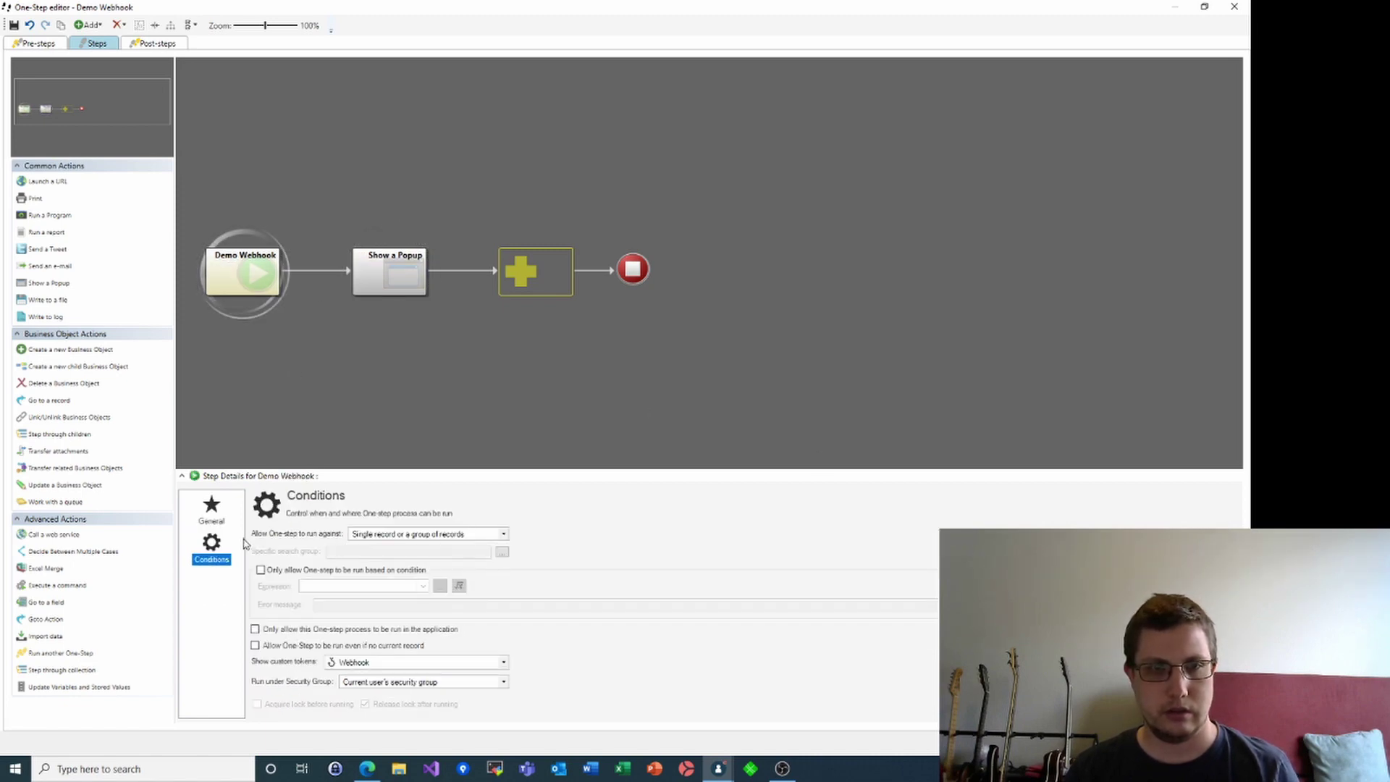
click(211, 508)
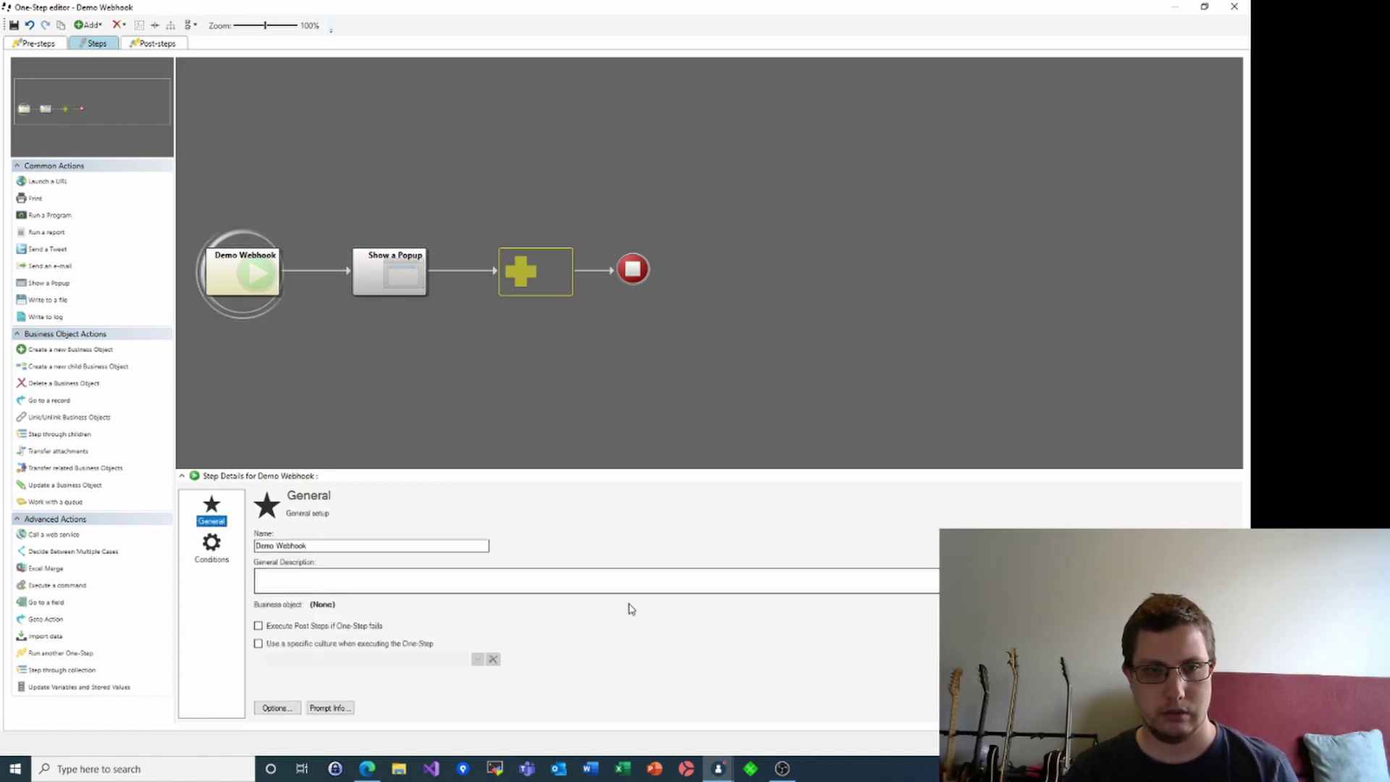
click(1166, 743)
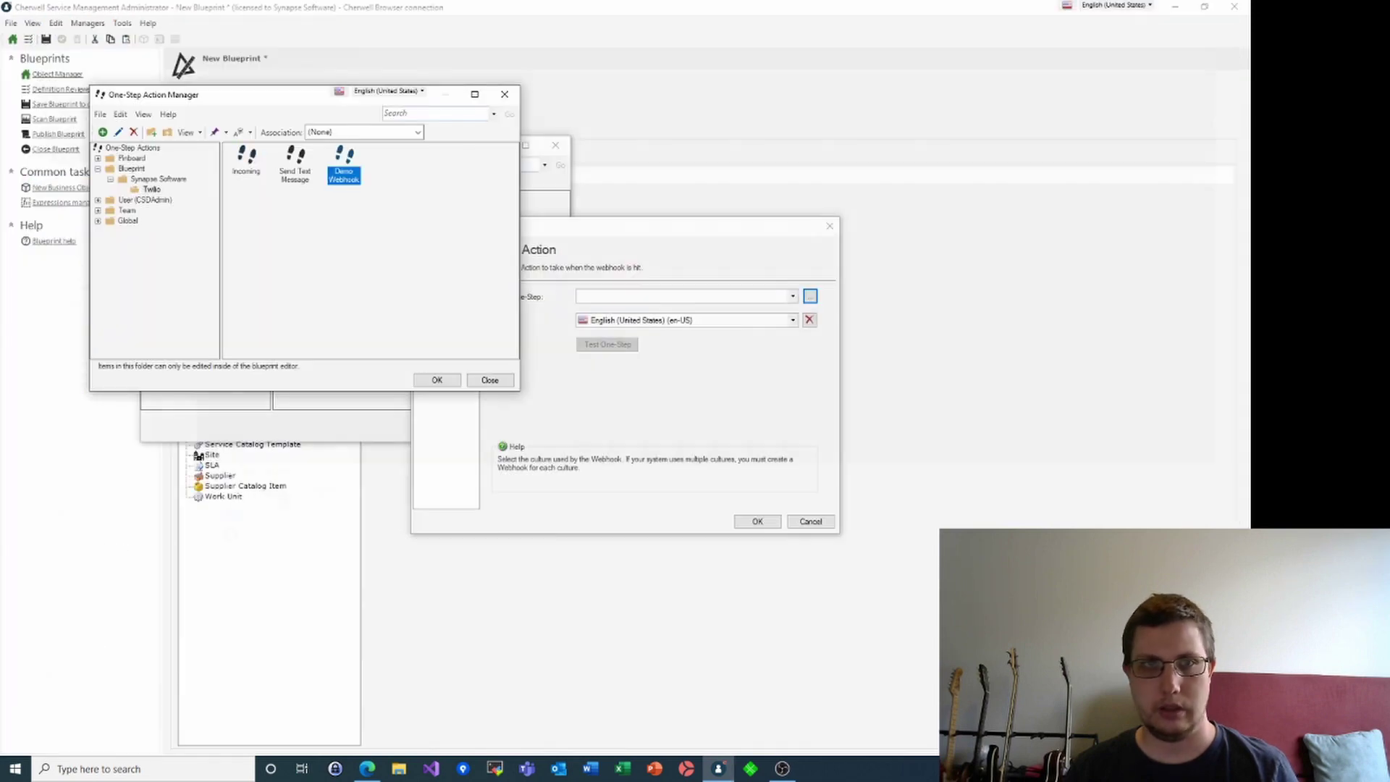
click(449, 379)
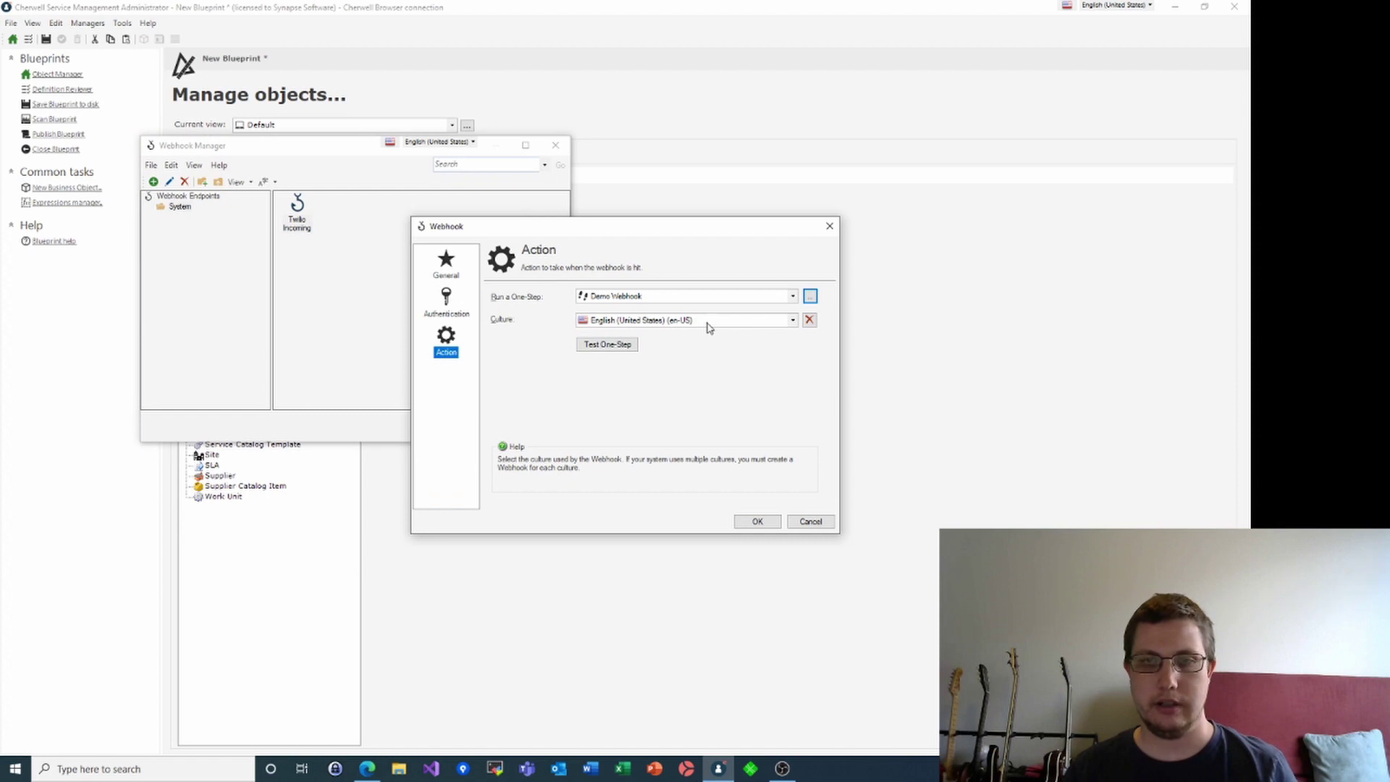
- Review the webhook's general settings, test its One-Step with an empty JSON object as the webhook body, and dismiss the resulting popup
click(447, 273)
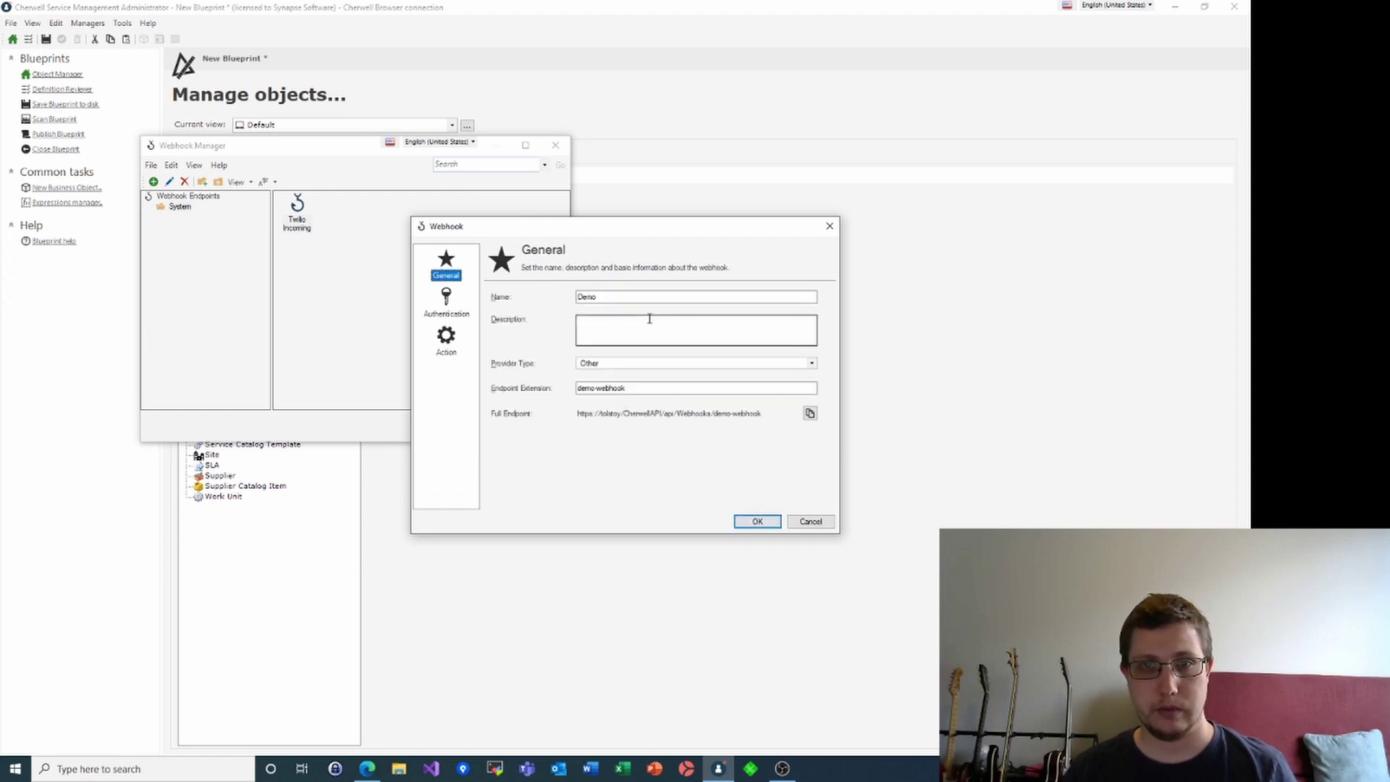
click(464, 346)
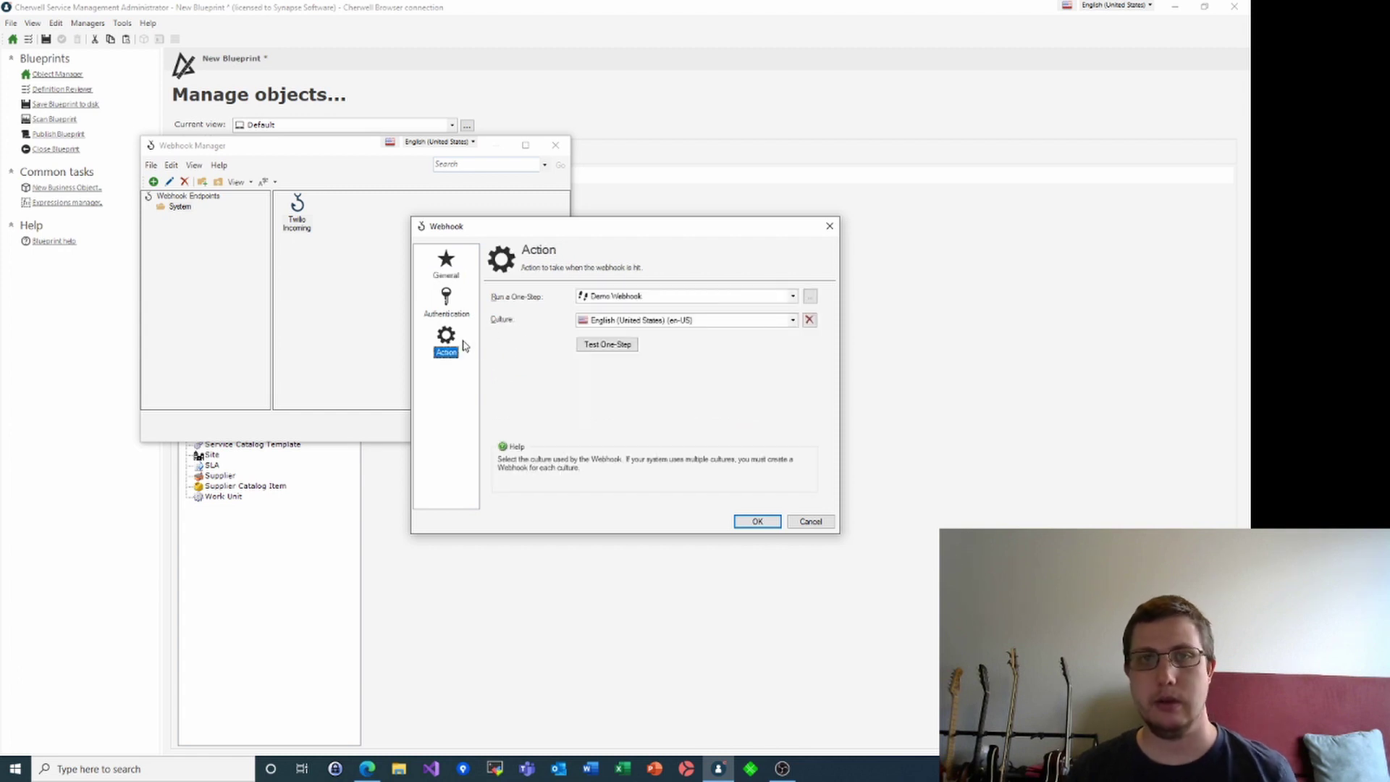
click(607, 344)
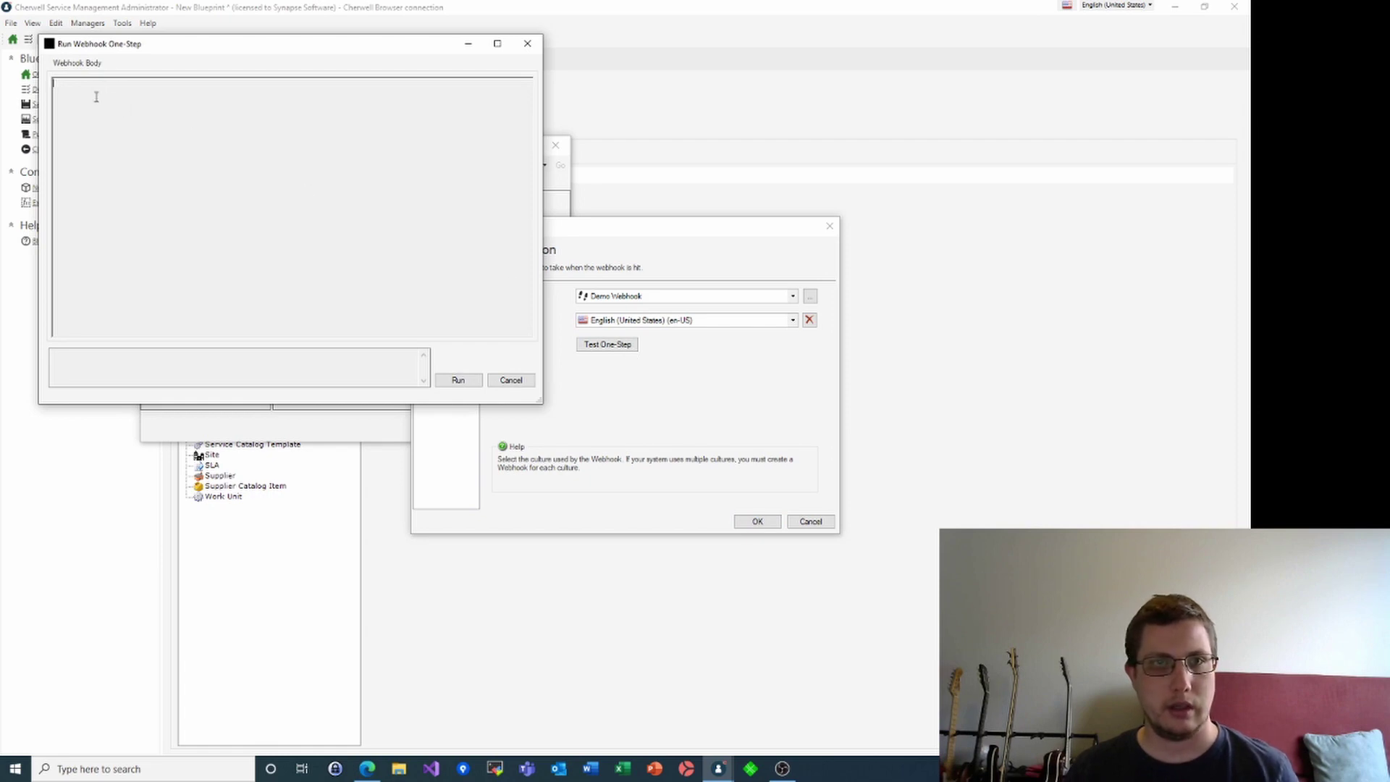
drag(165, 55, 451, 137)
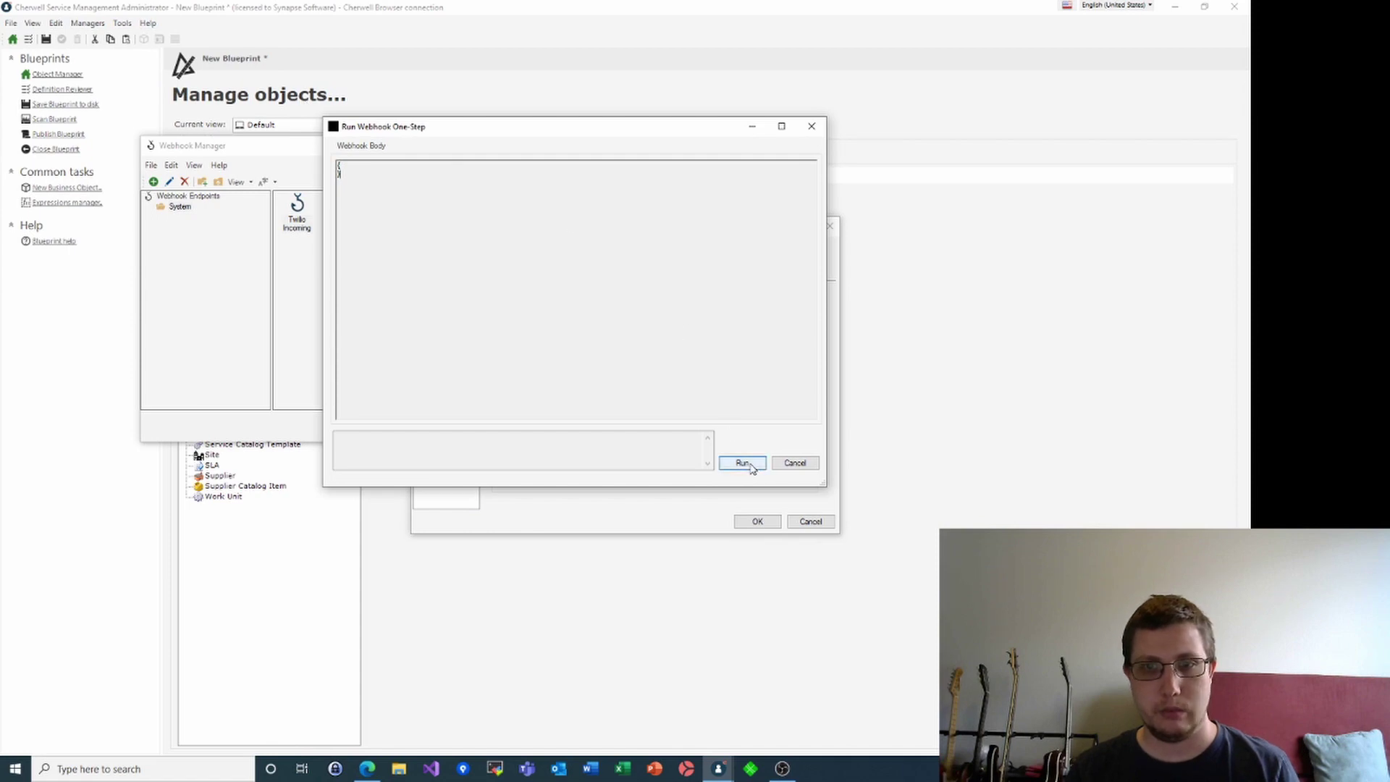
click(750, 465)
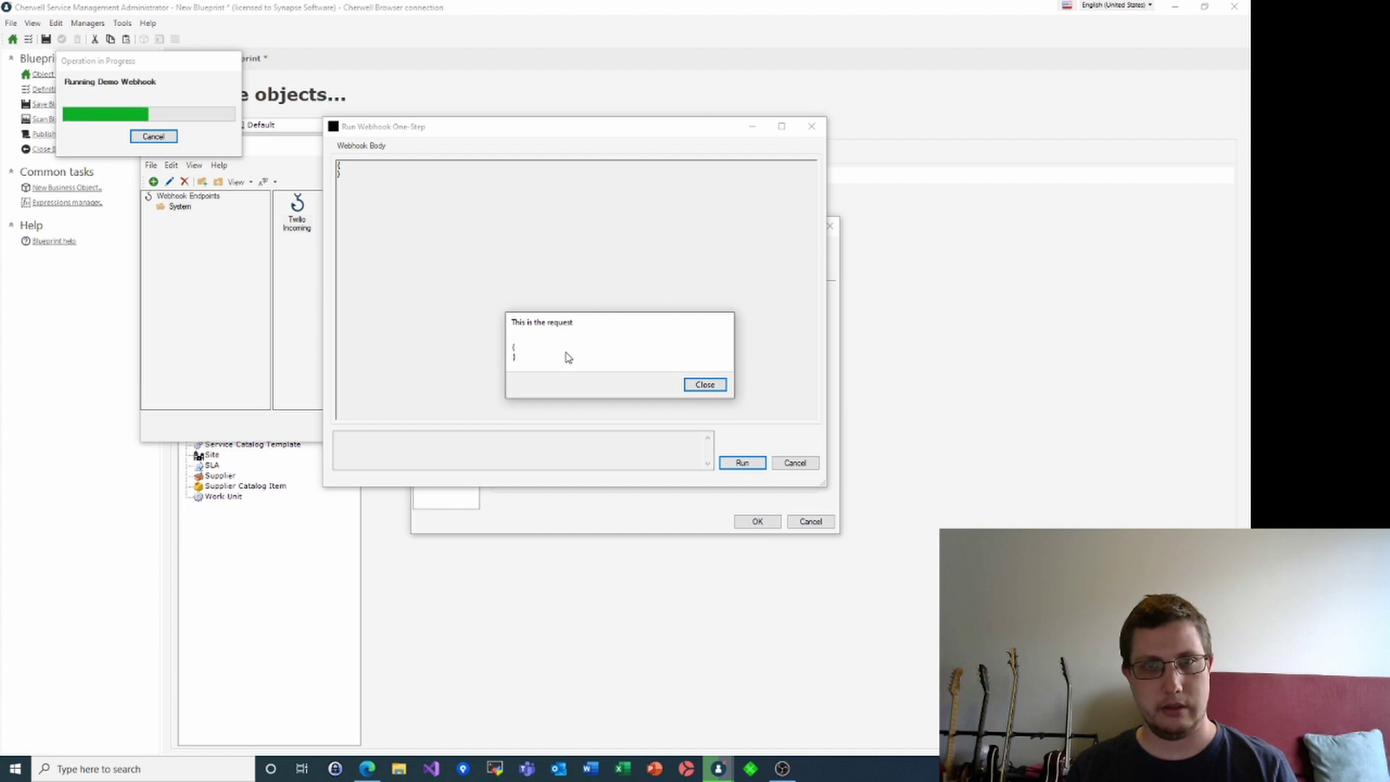
click(710, 386)
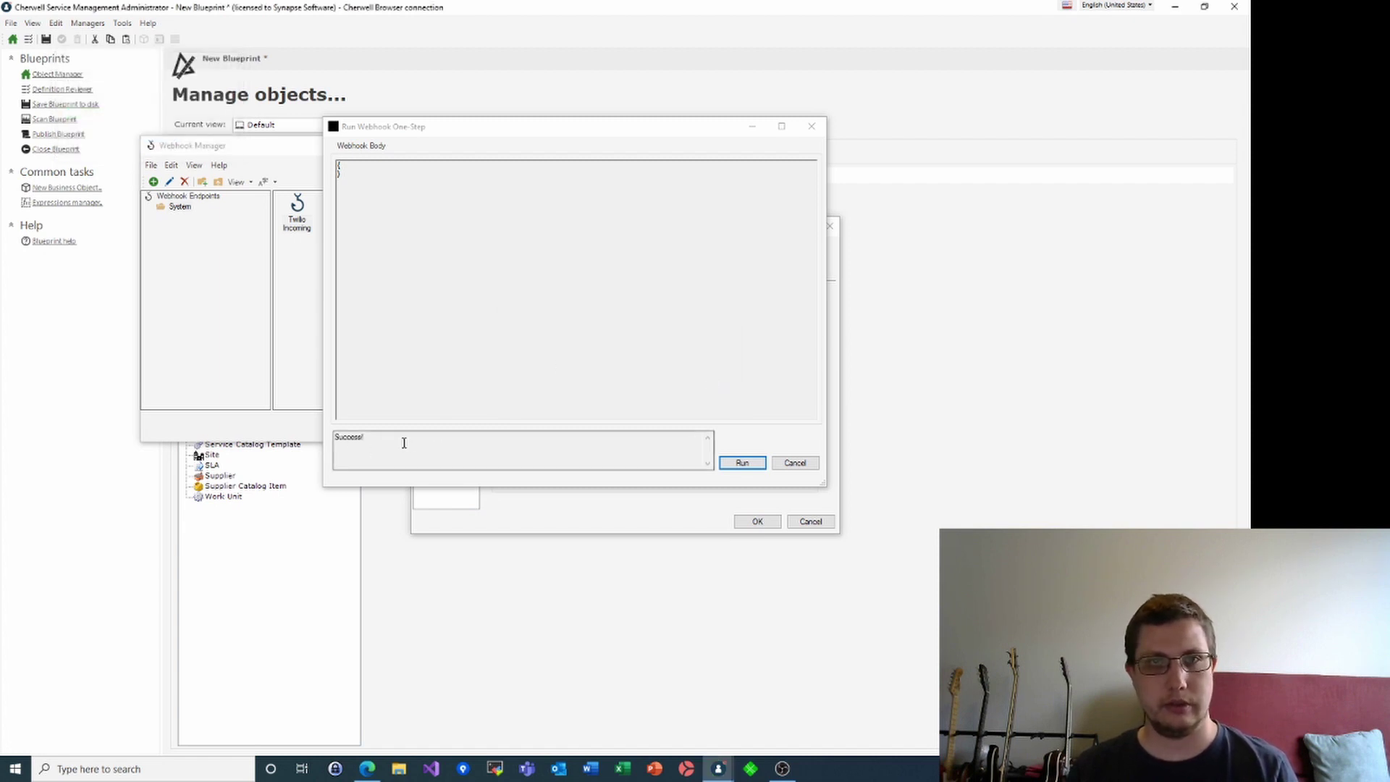
- Rerun the One-Step test with a JSON body containing a "users" array of three first names, then close the popup and the test window
click(355, 169)
key(Return)
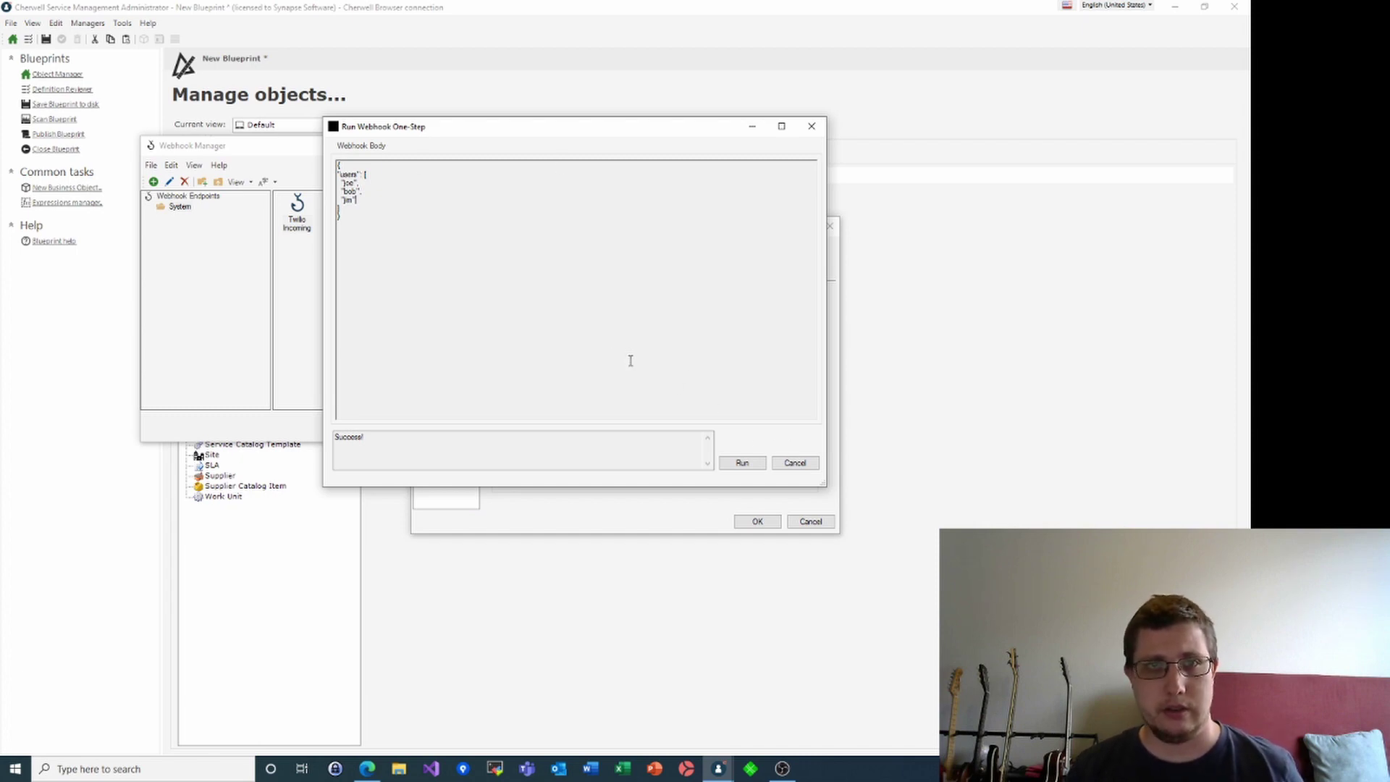
click(752, 468)
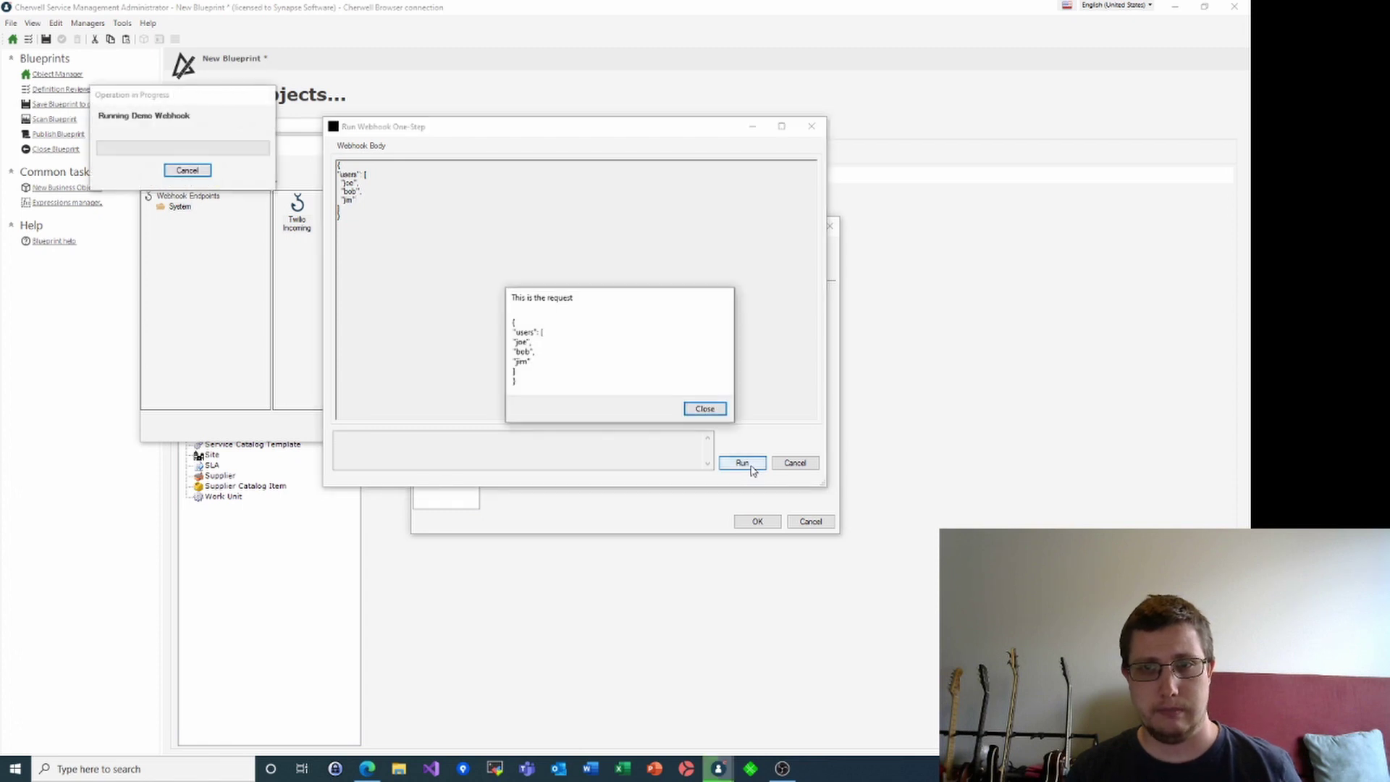
click(700, 412)
click(794, 464)
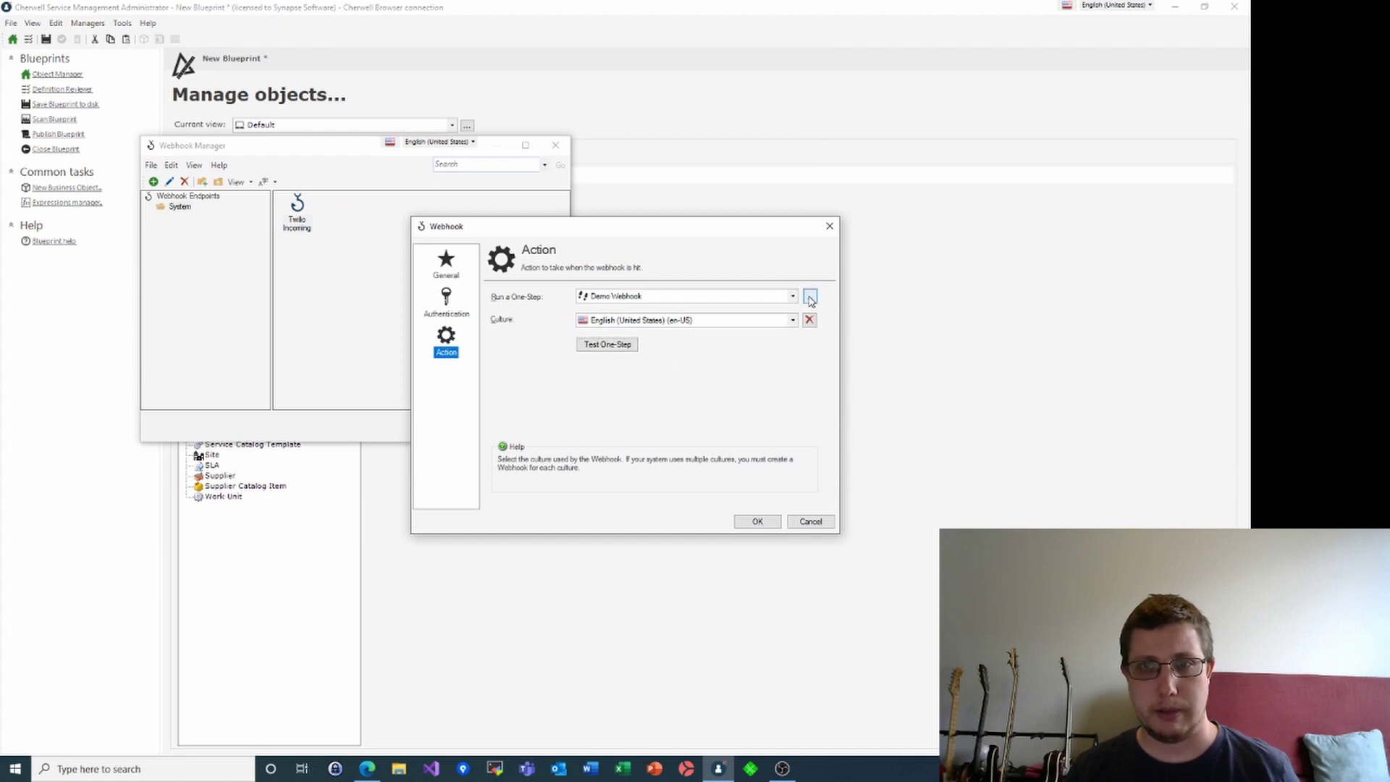
- Open the Demo Webhook One-Step for editing and insert a Step through collection action between the start and Show a Popup
click(810, 297)
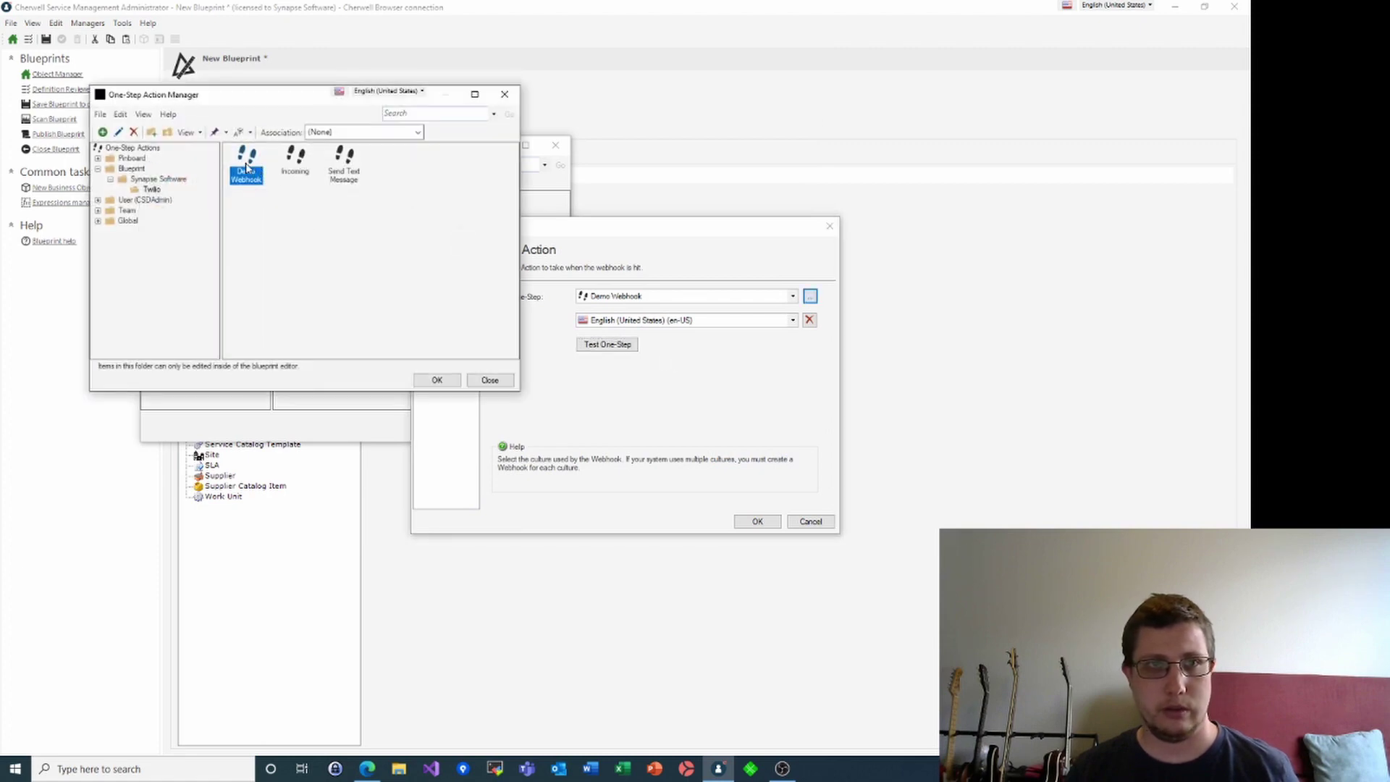
click(120, 134)
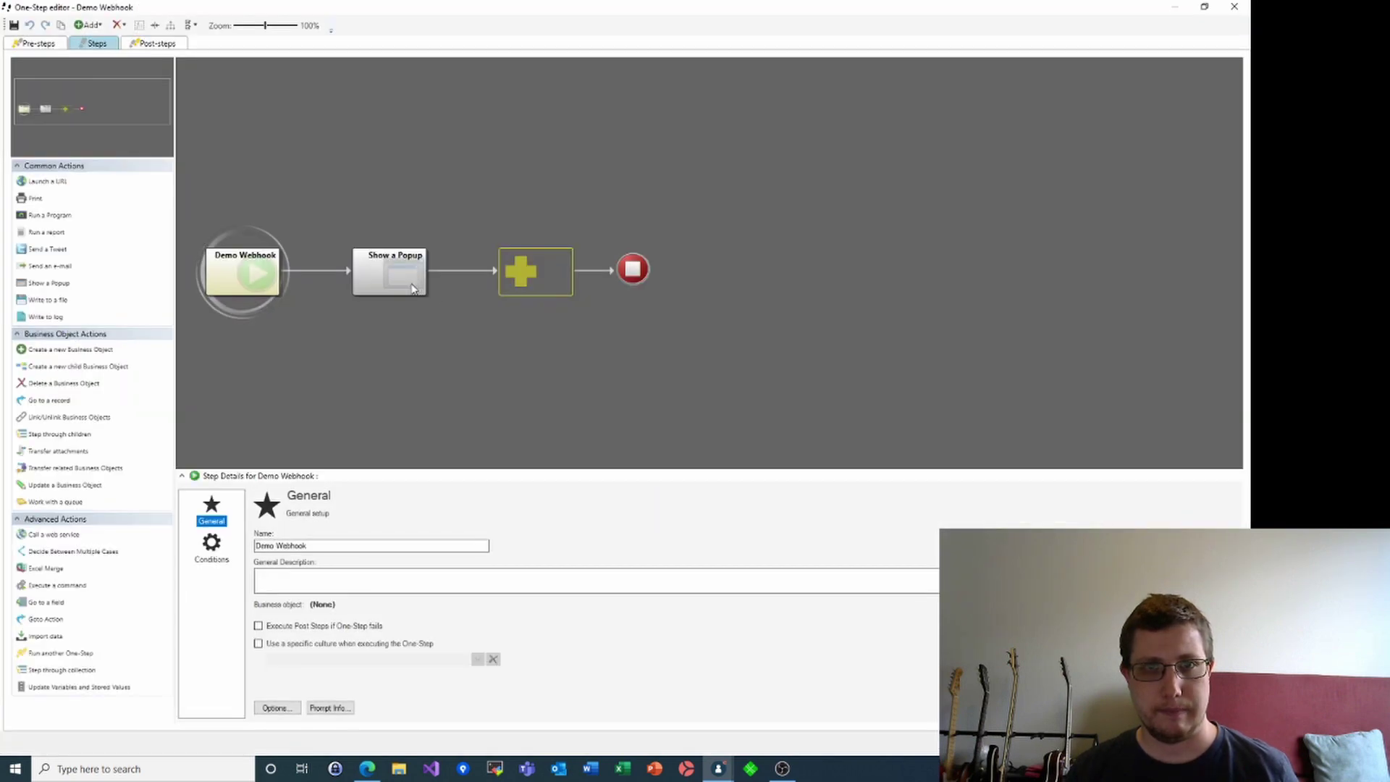
click(392, 268)
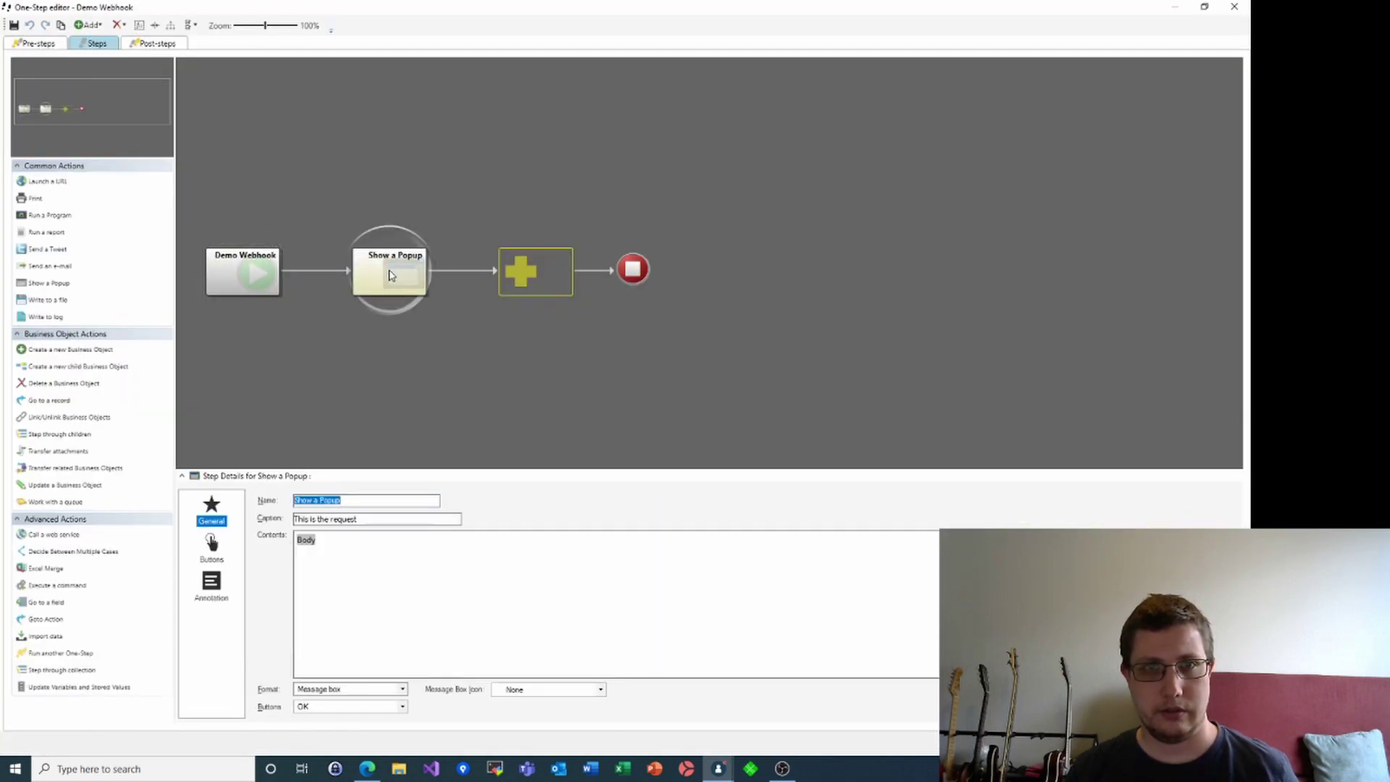
right_click(389, 276)
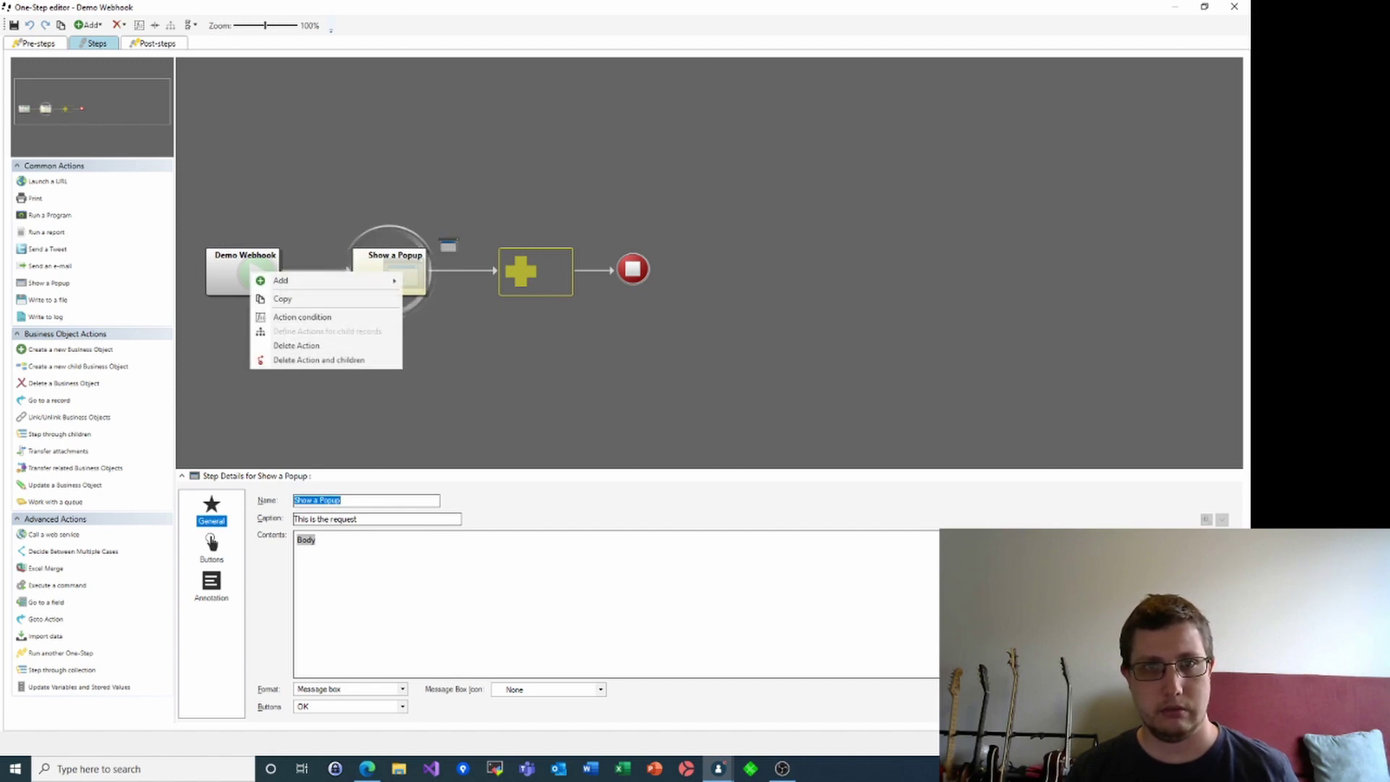
click(449, 247)
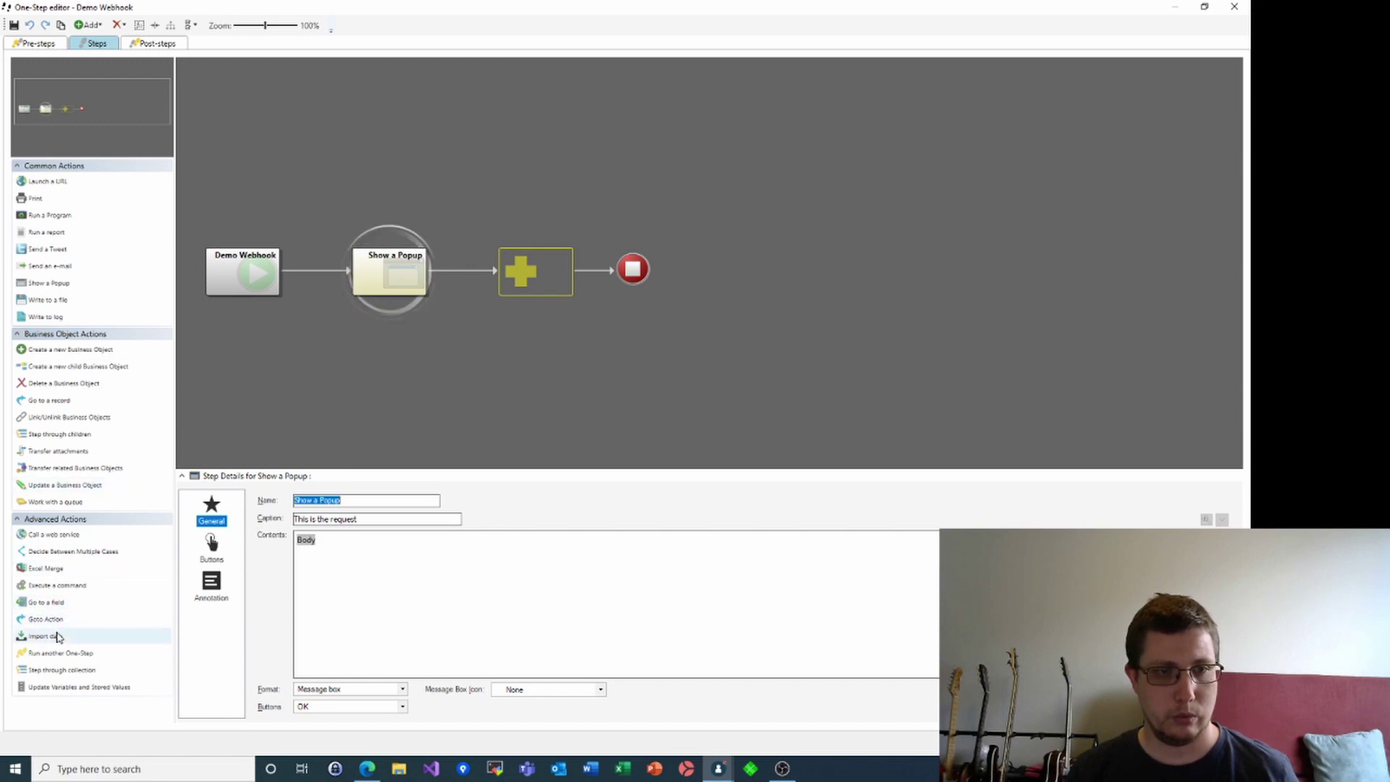
drag(51, 676, 289, 326)
drag(311, 269, 313, 270)
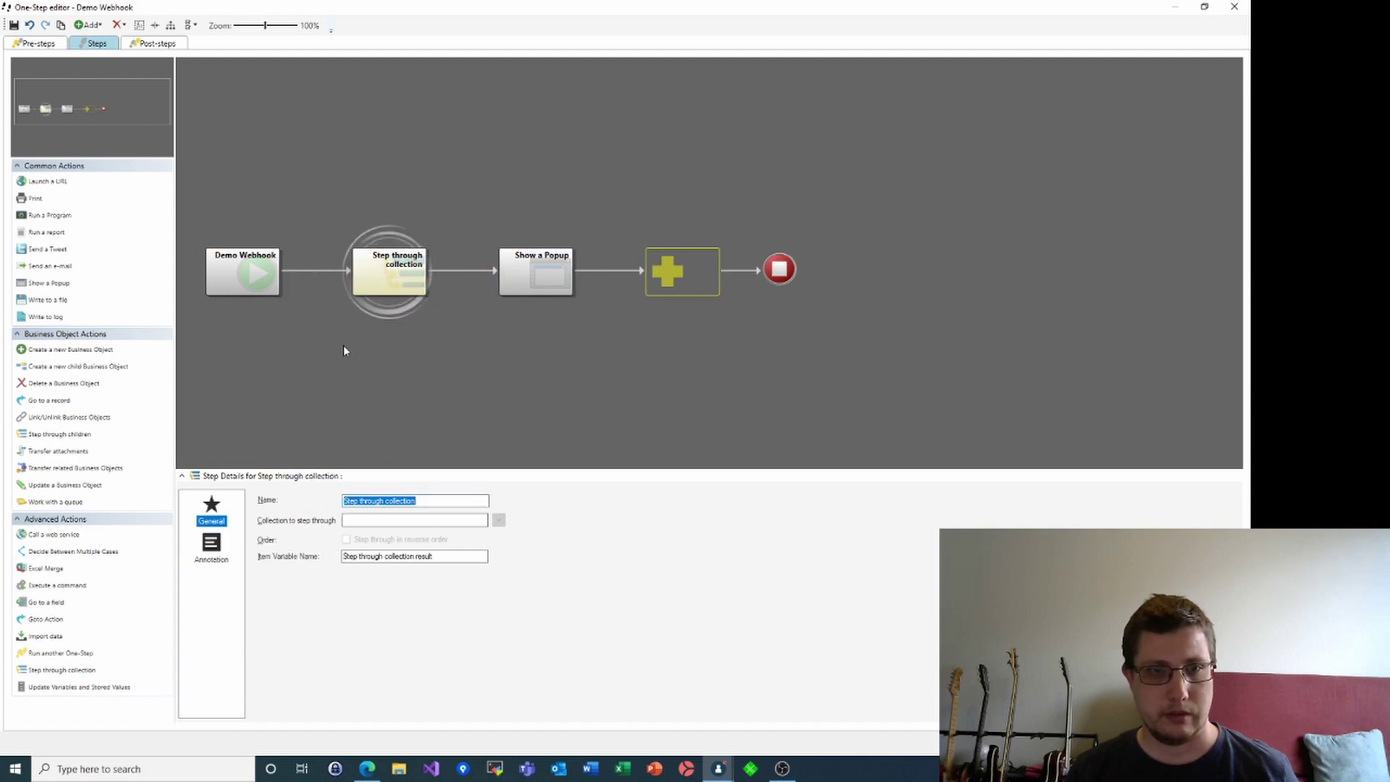
- Set the Step through collection action's collection to the webhook content Body token and recheck the available tokens
click(369, 523)
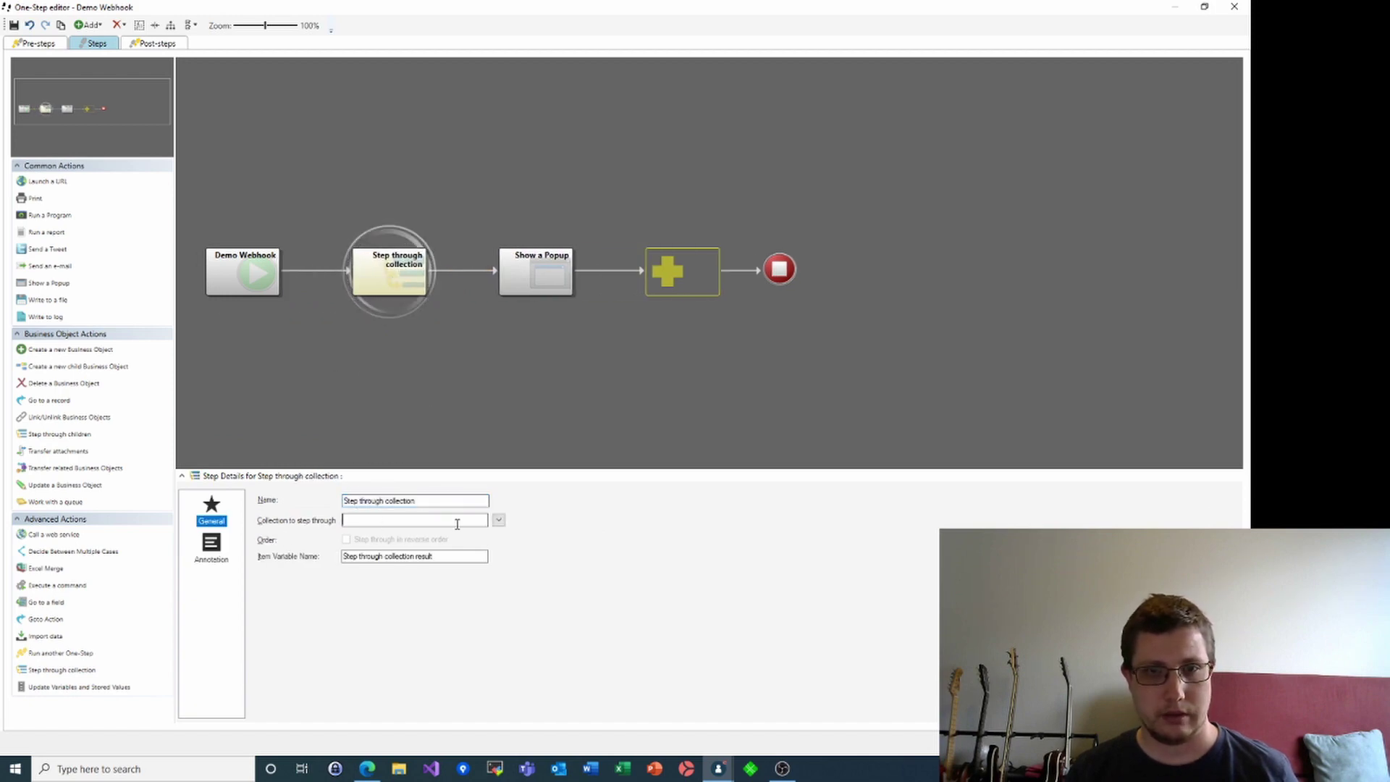
click(499, 520)
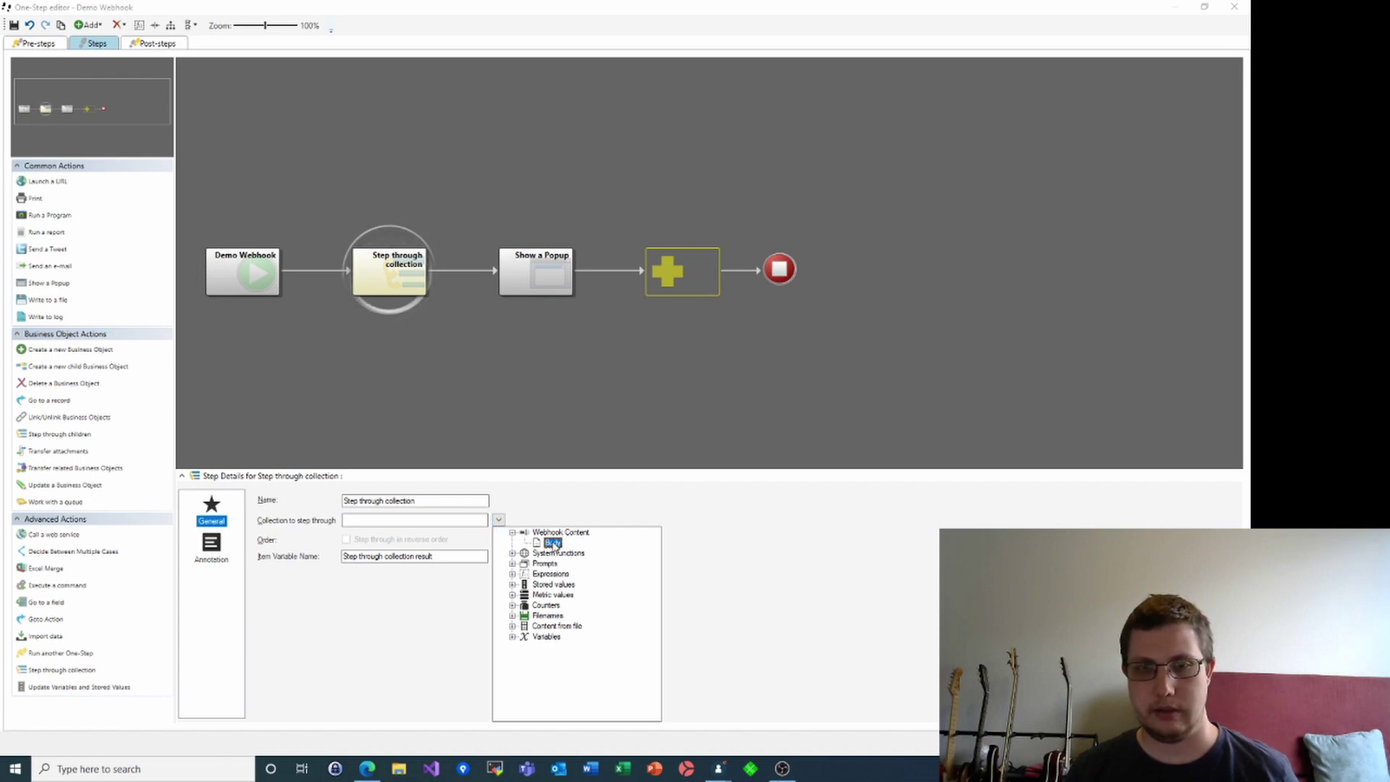
click(722, 526)
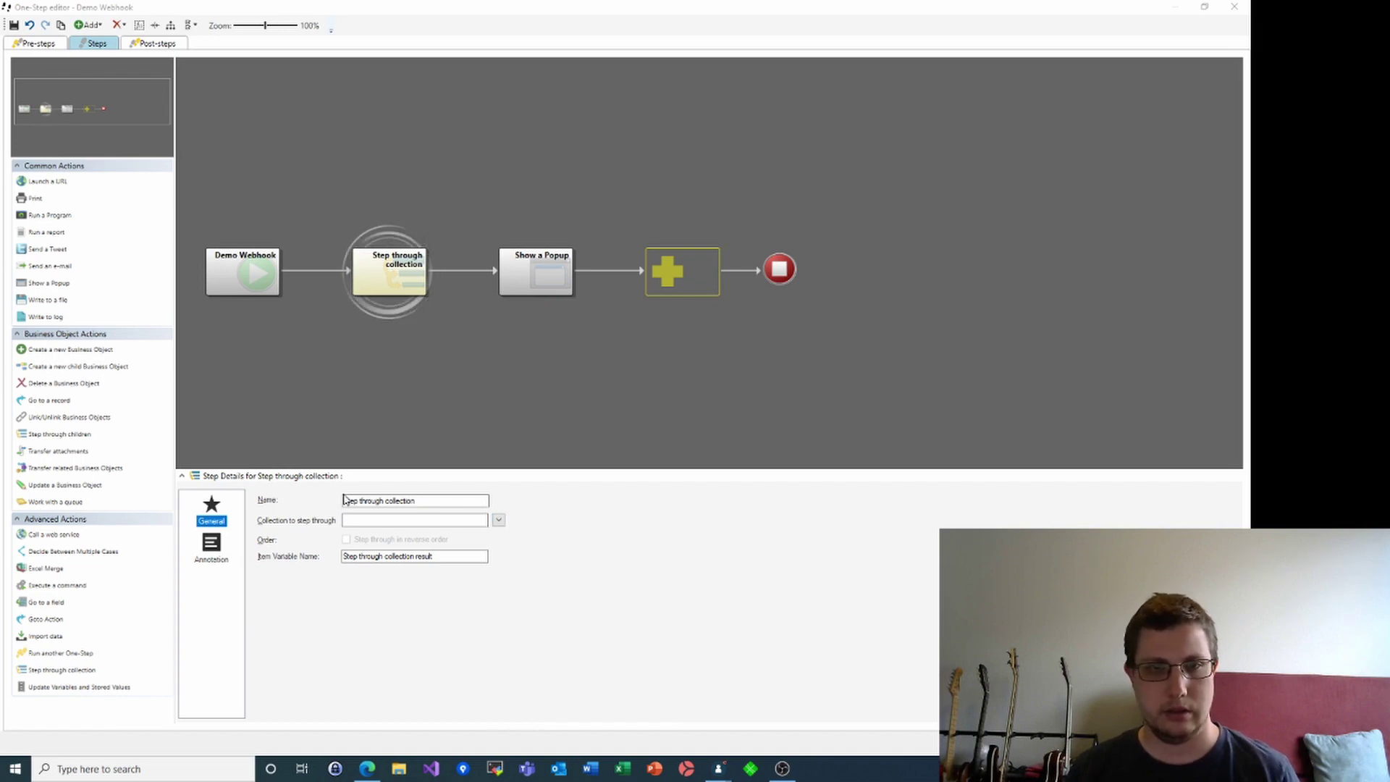
click(499, 520)
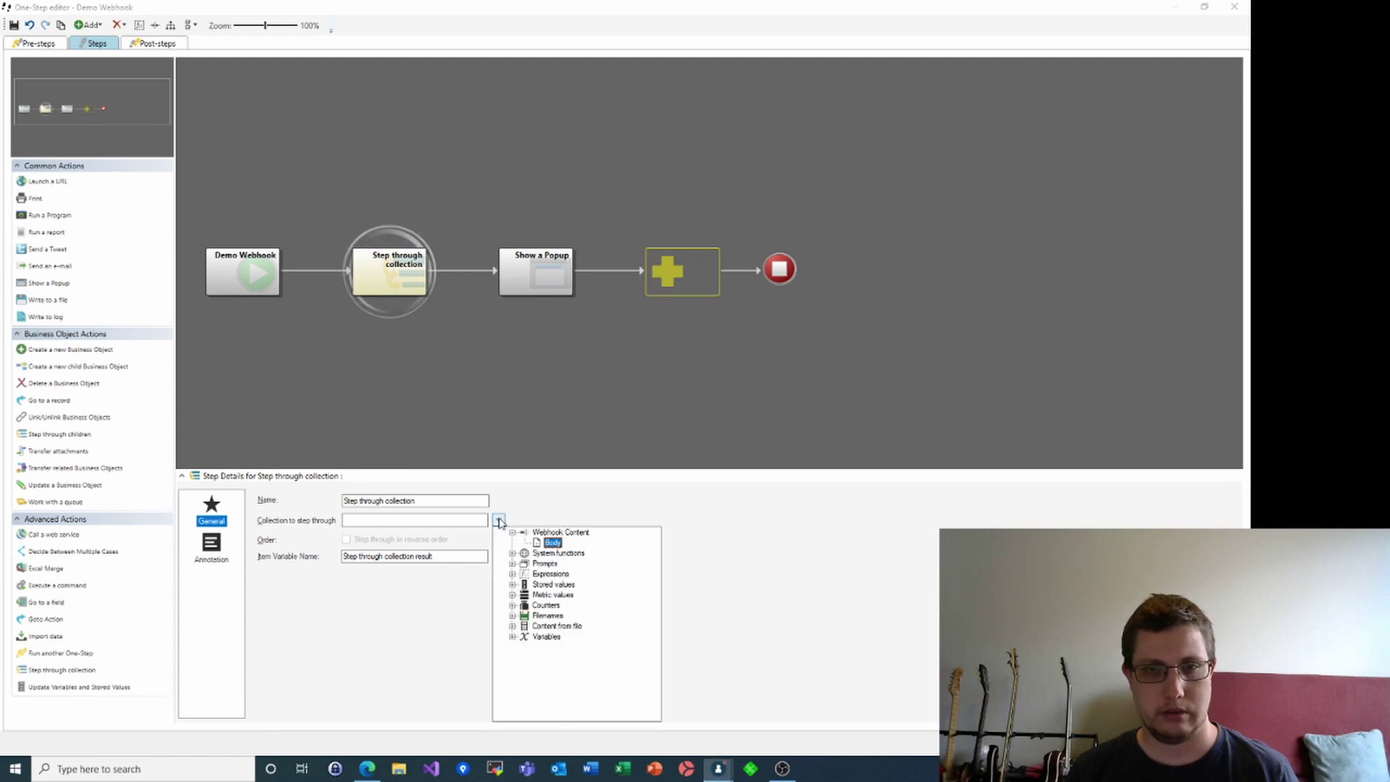
click(544, 548)
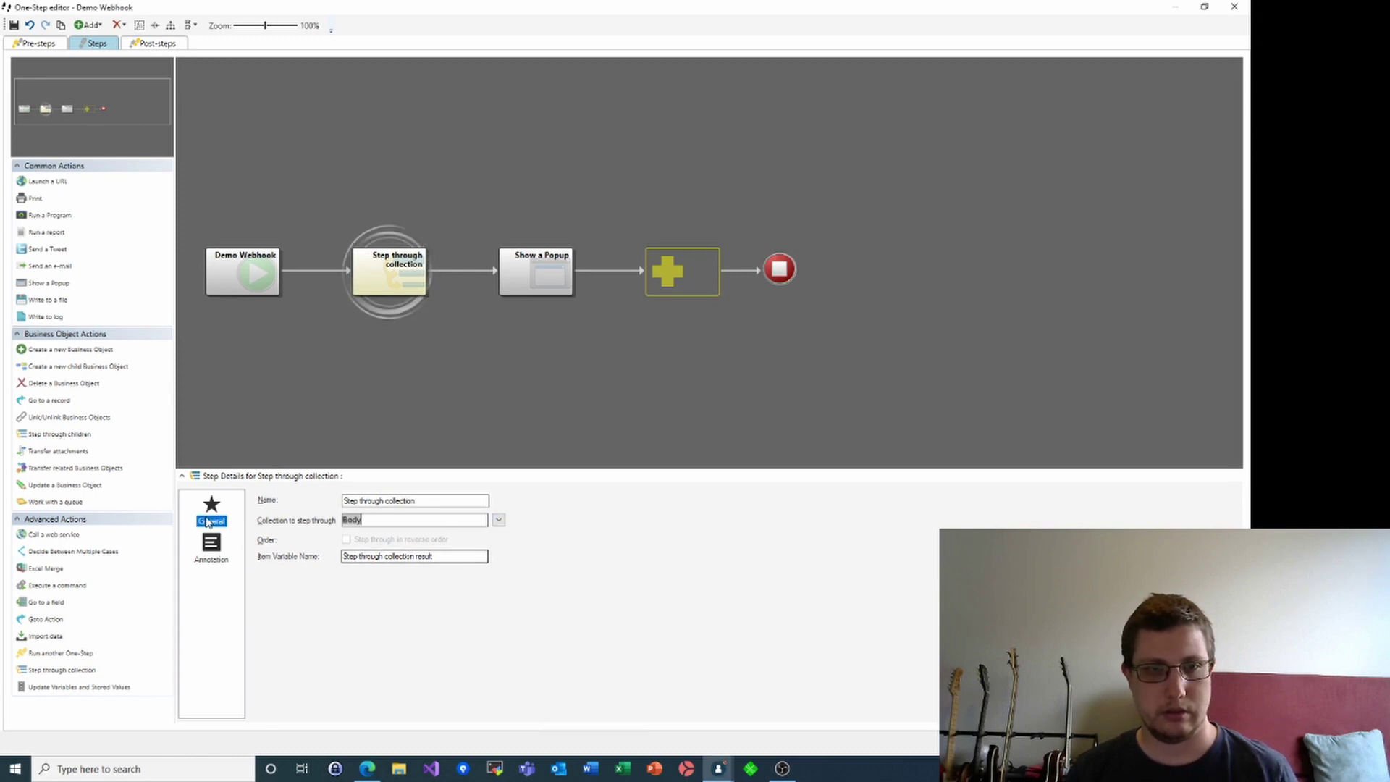
click(211, 548)
click(211, 516)
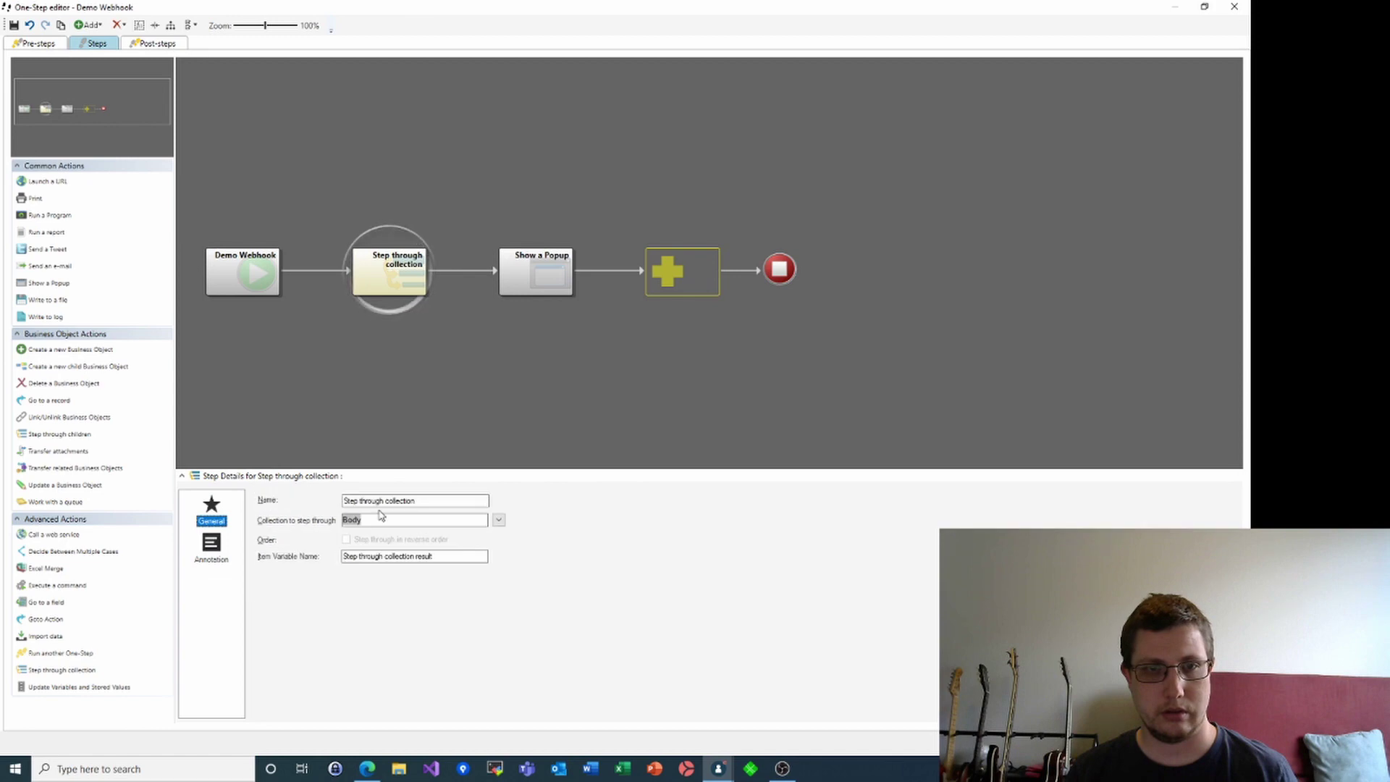
click(498, 520)
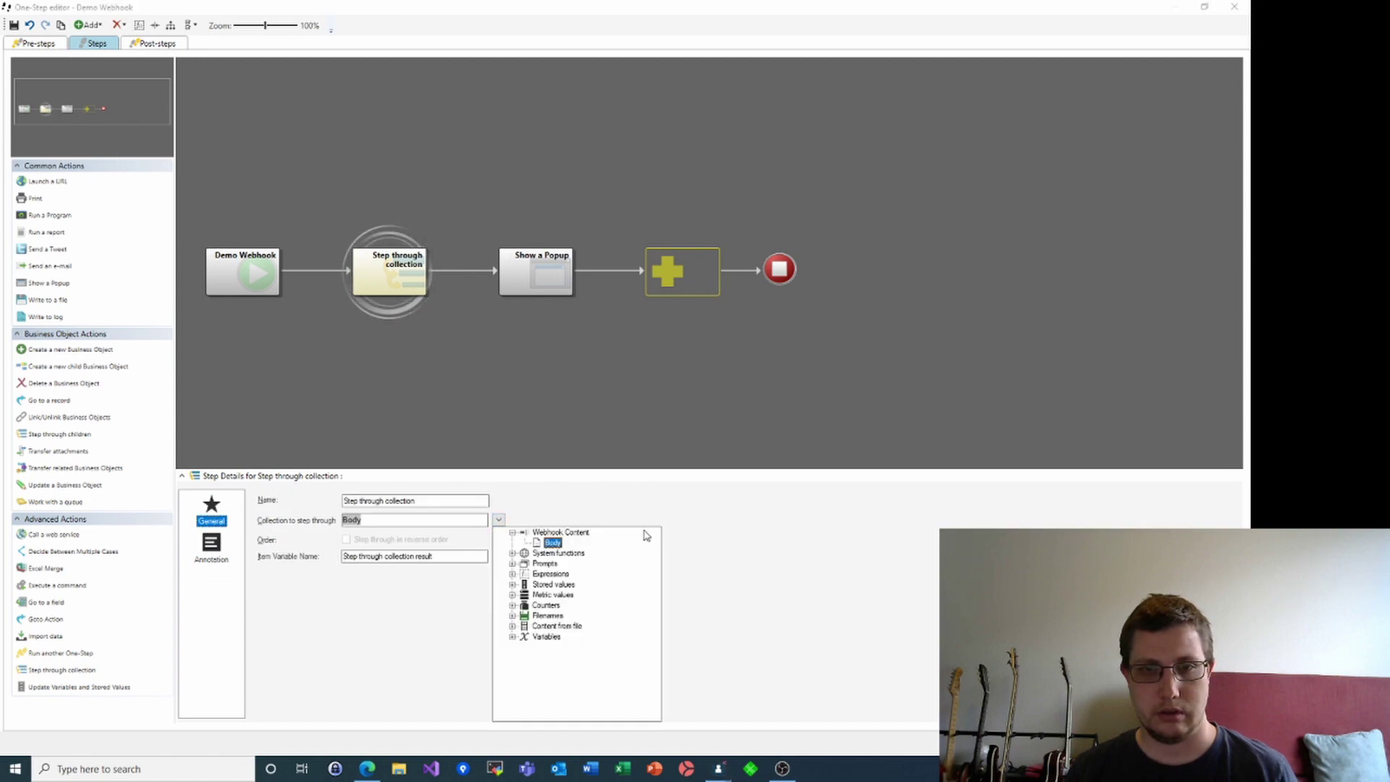
click(509, 505)
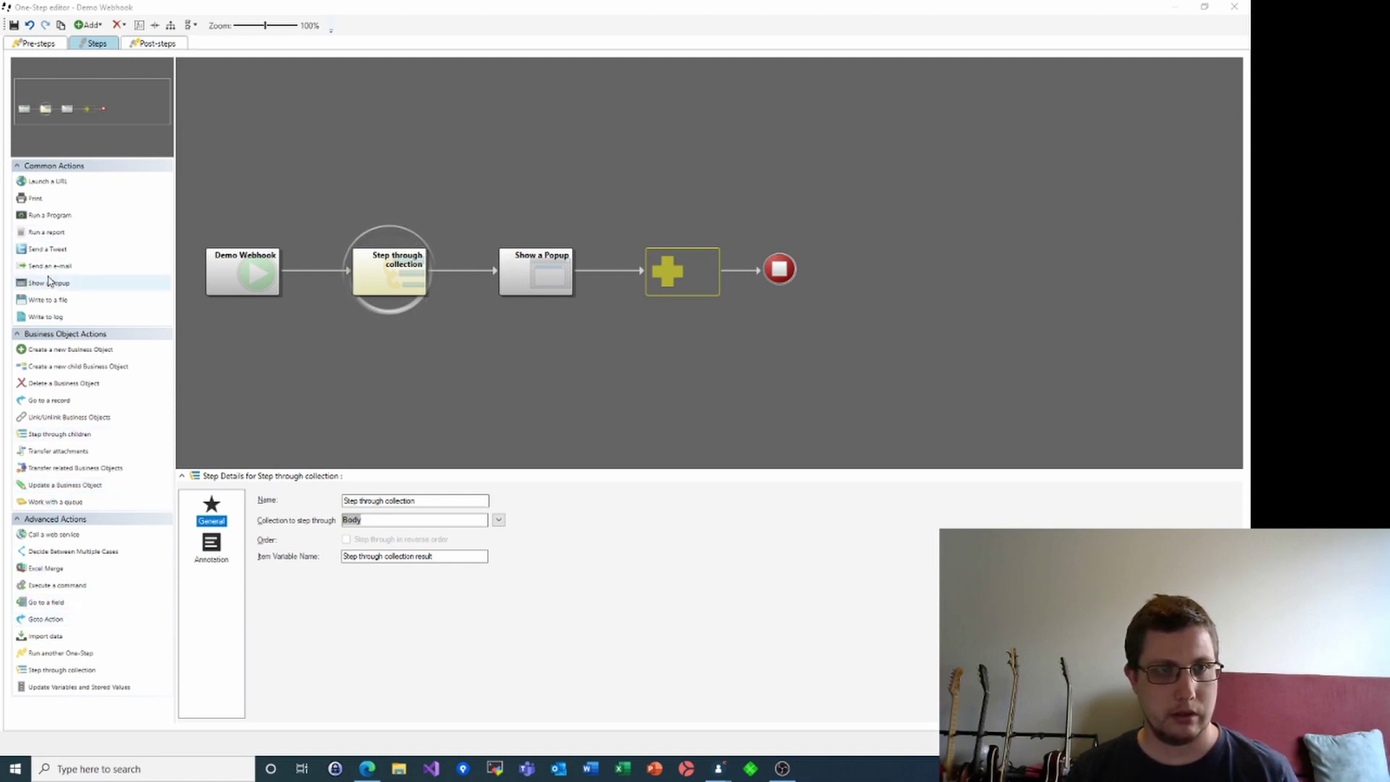
- Add an Update Variables and Stored Values action directly after the Demo Webhook start, targeting a variable called Names with data type JSON Array
drag(89, 675, 315, 271)
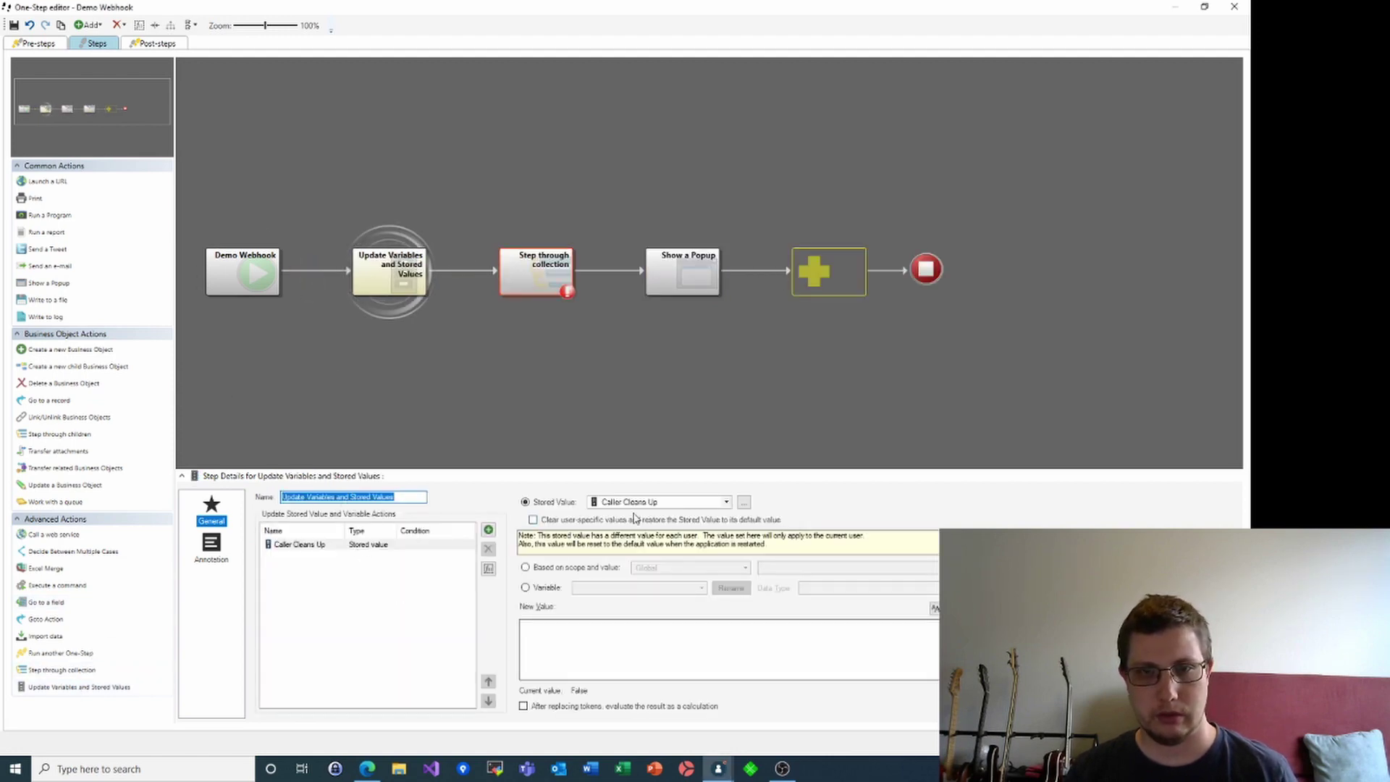
click(537, 588)
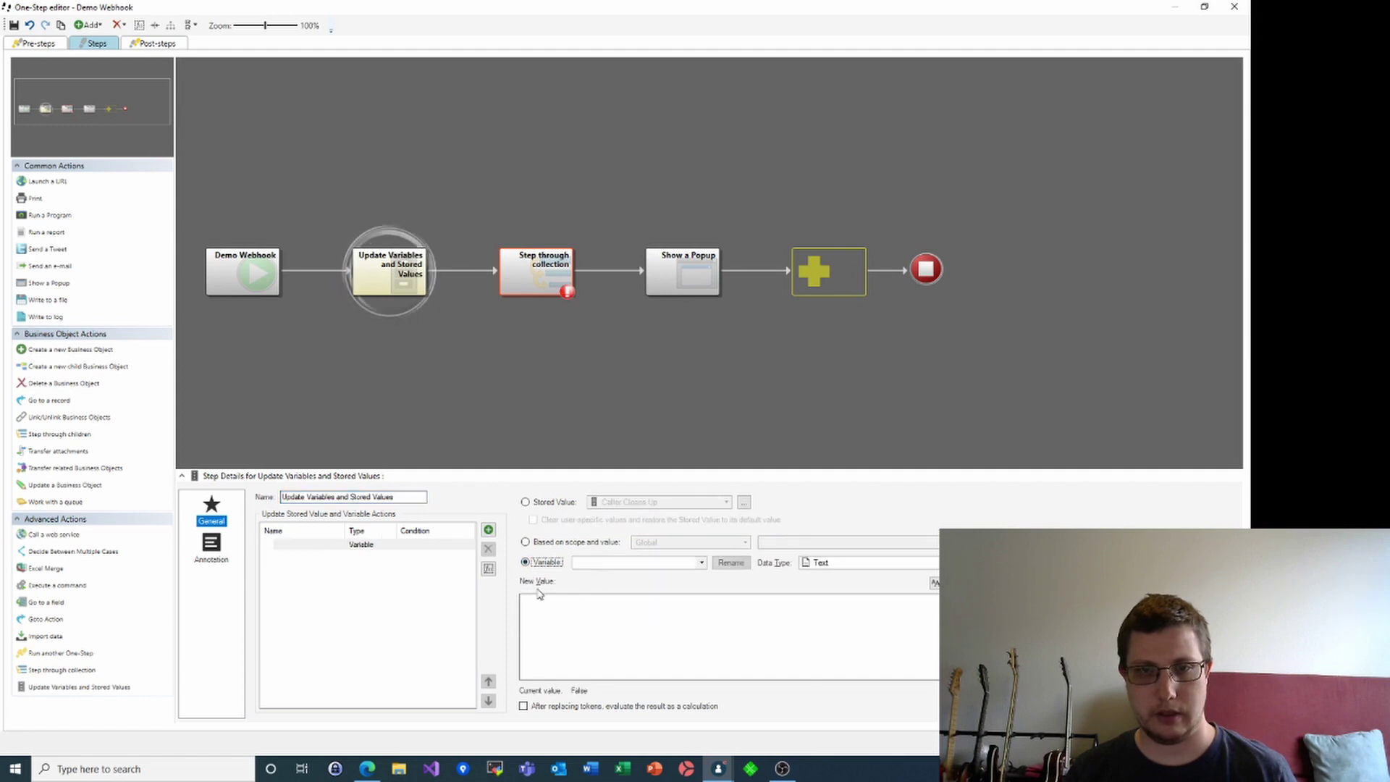
click(628, 563)
text(Names)
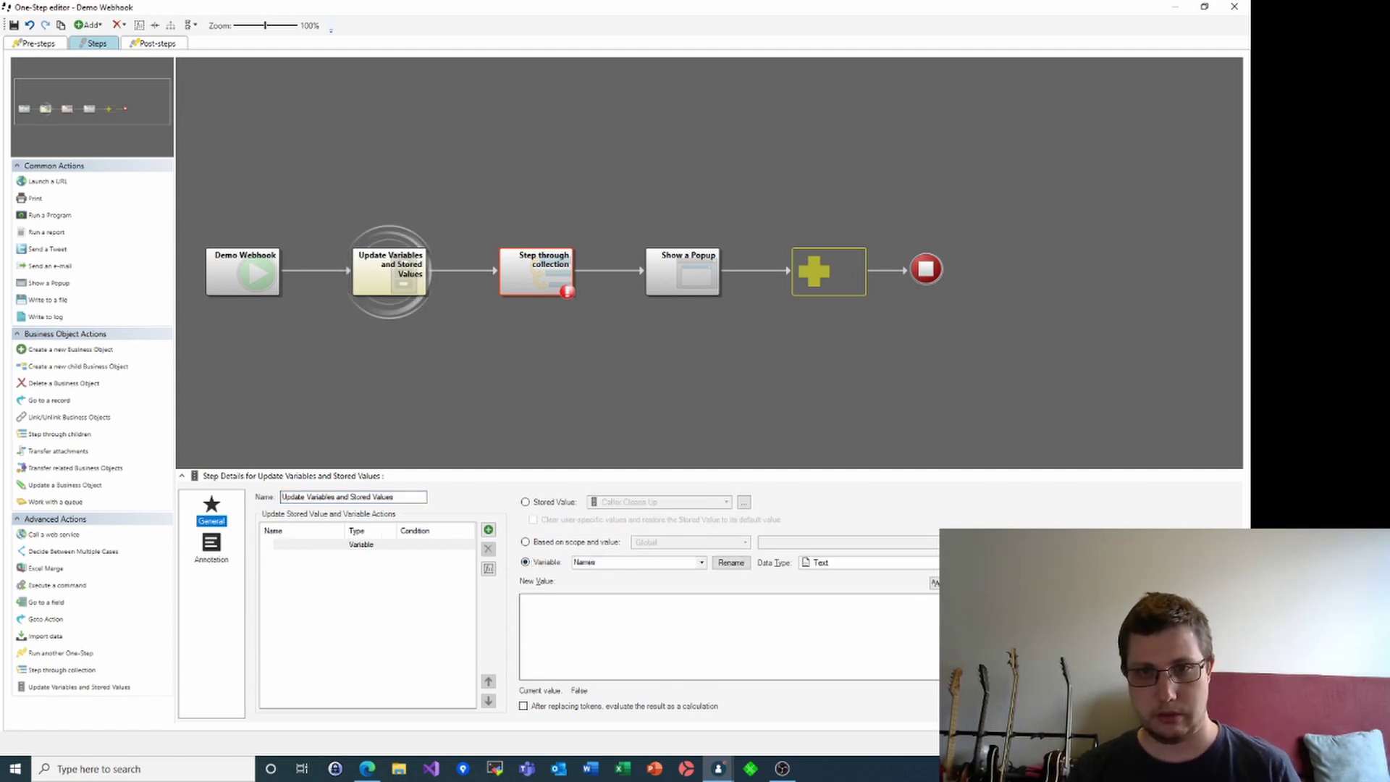
click(847, 568)
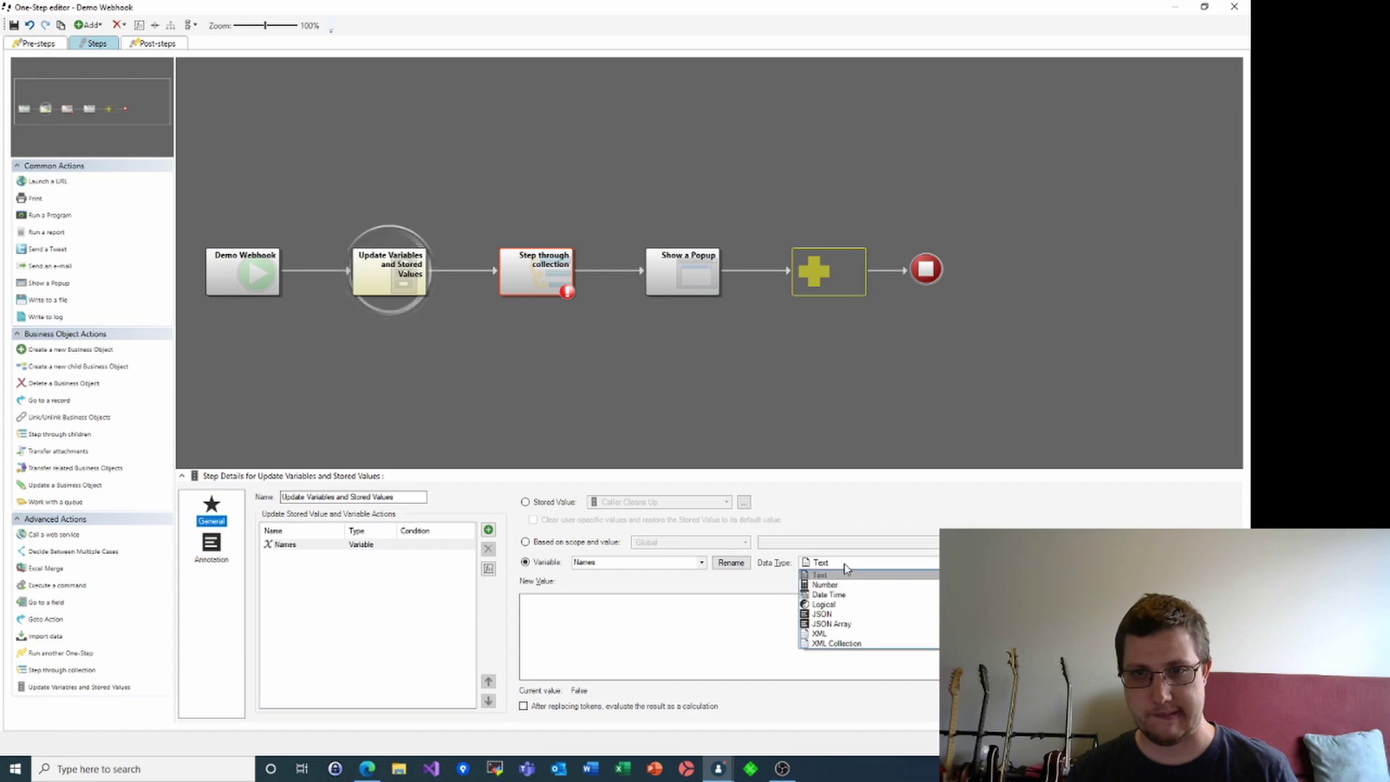
click(844, 624)
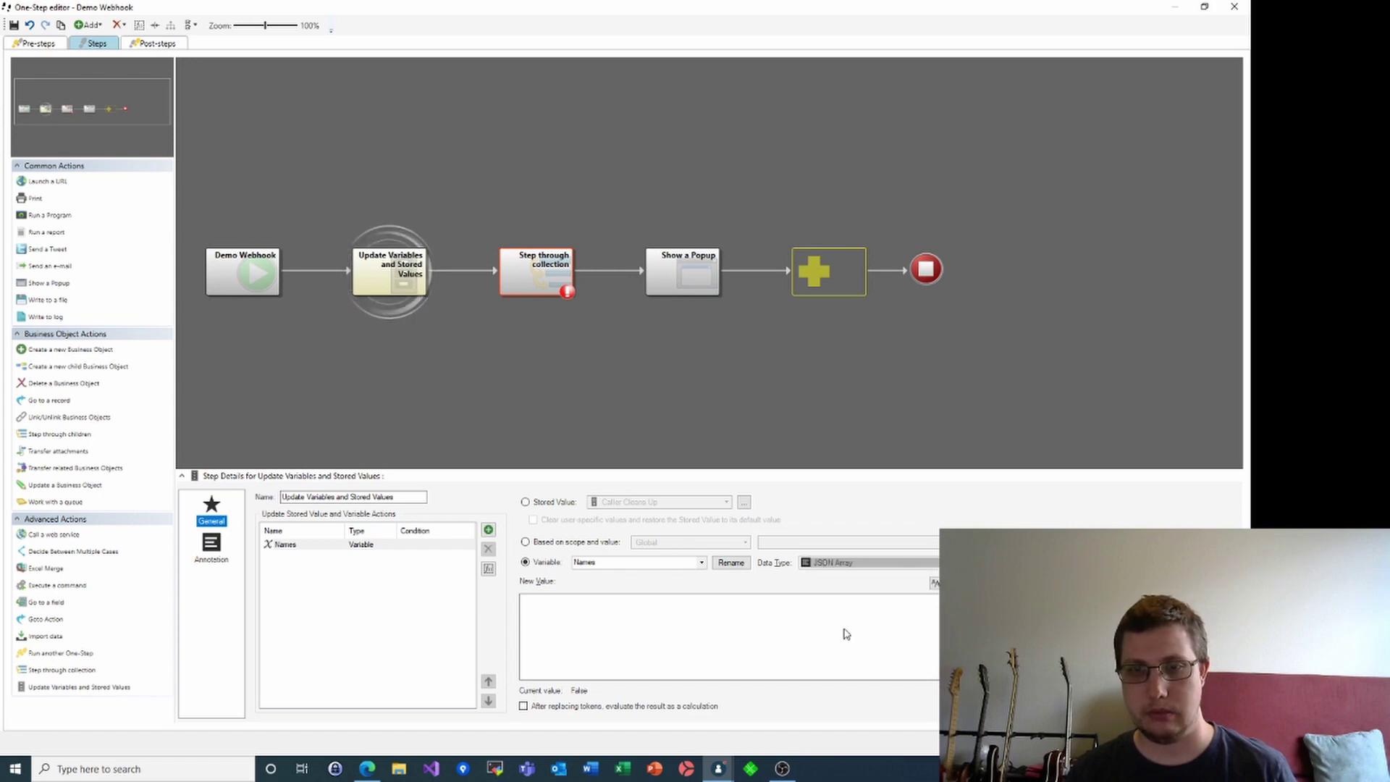
click(610, 616)
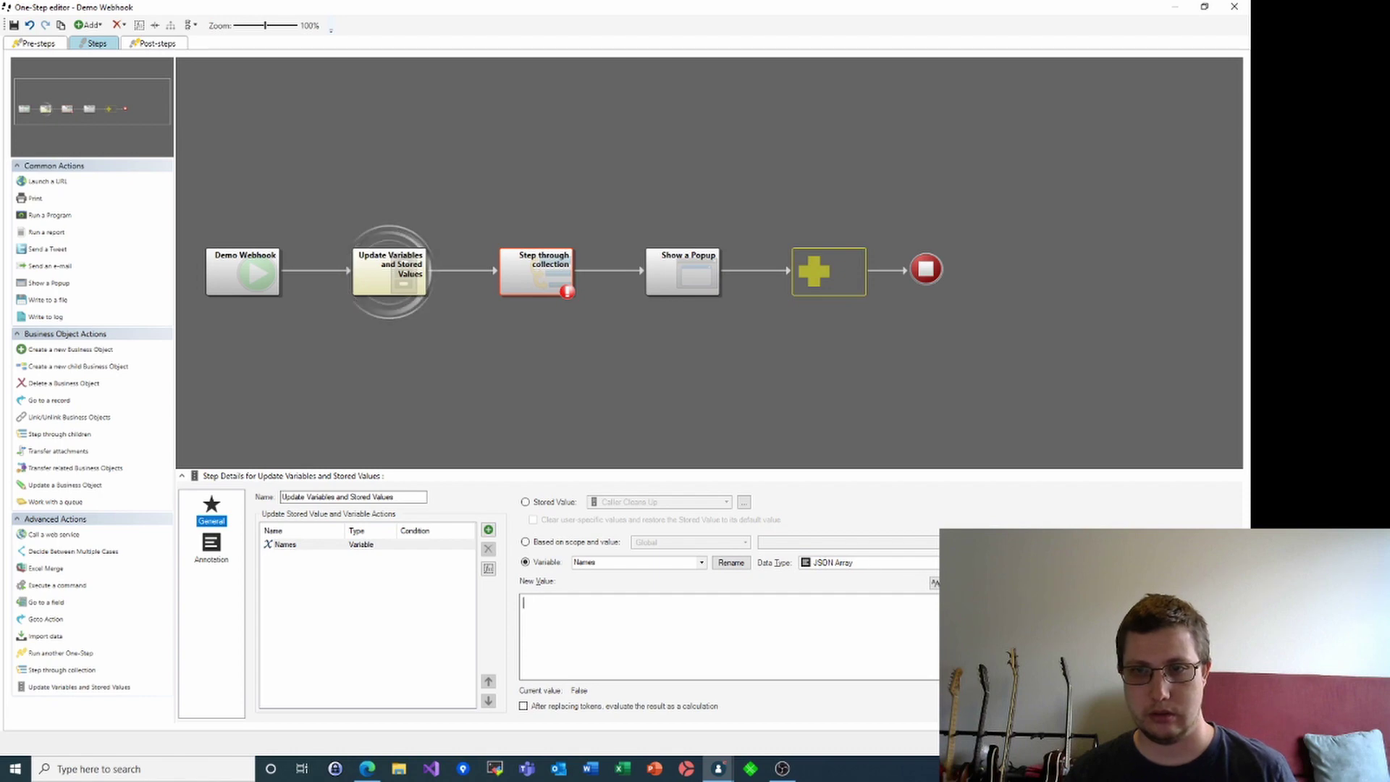
- Change the variable's data type to JSON and insert the webhook content Body token as its new value
click(872, 565)
click(826, 616)
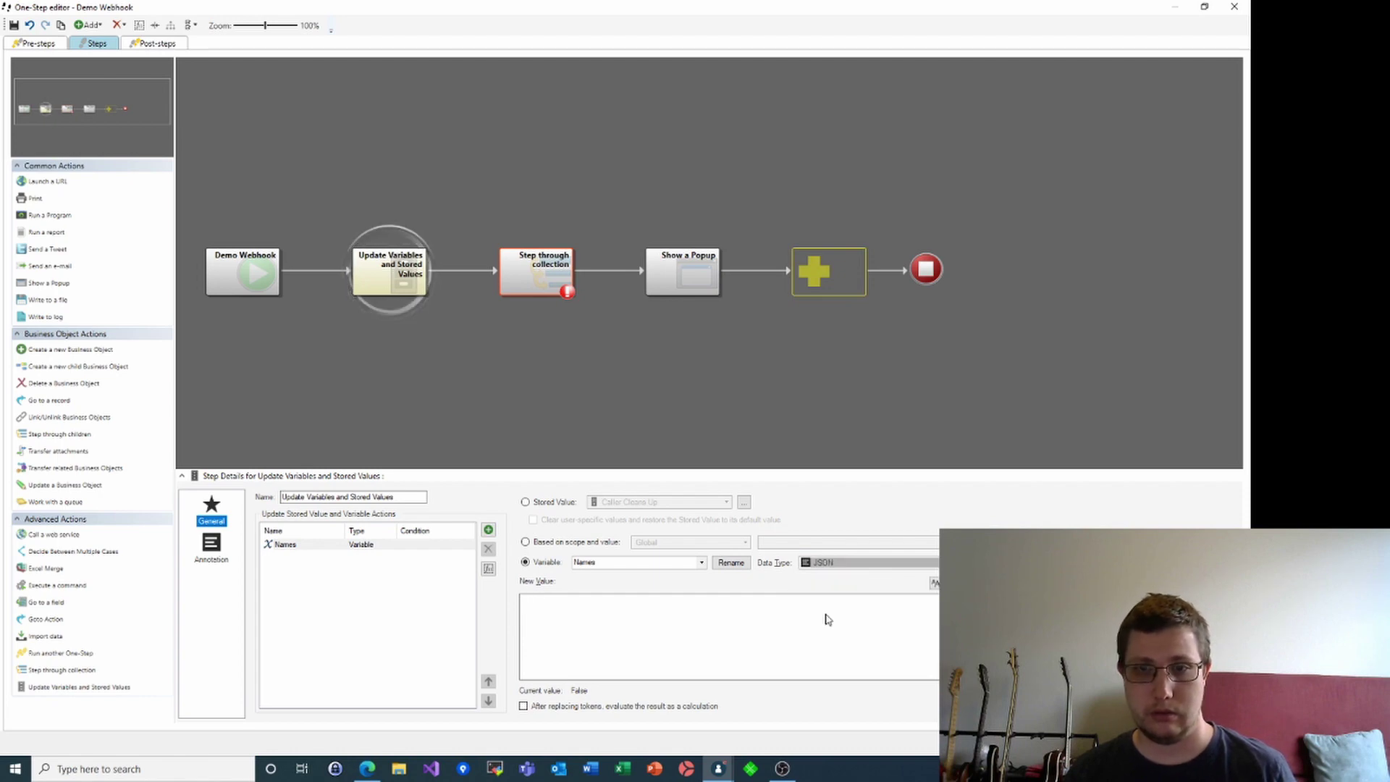
click(576, 615)
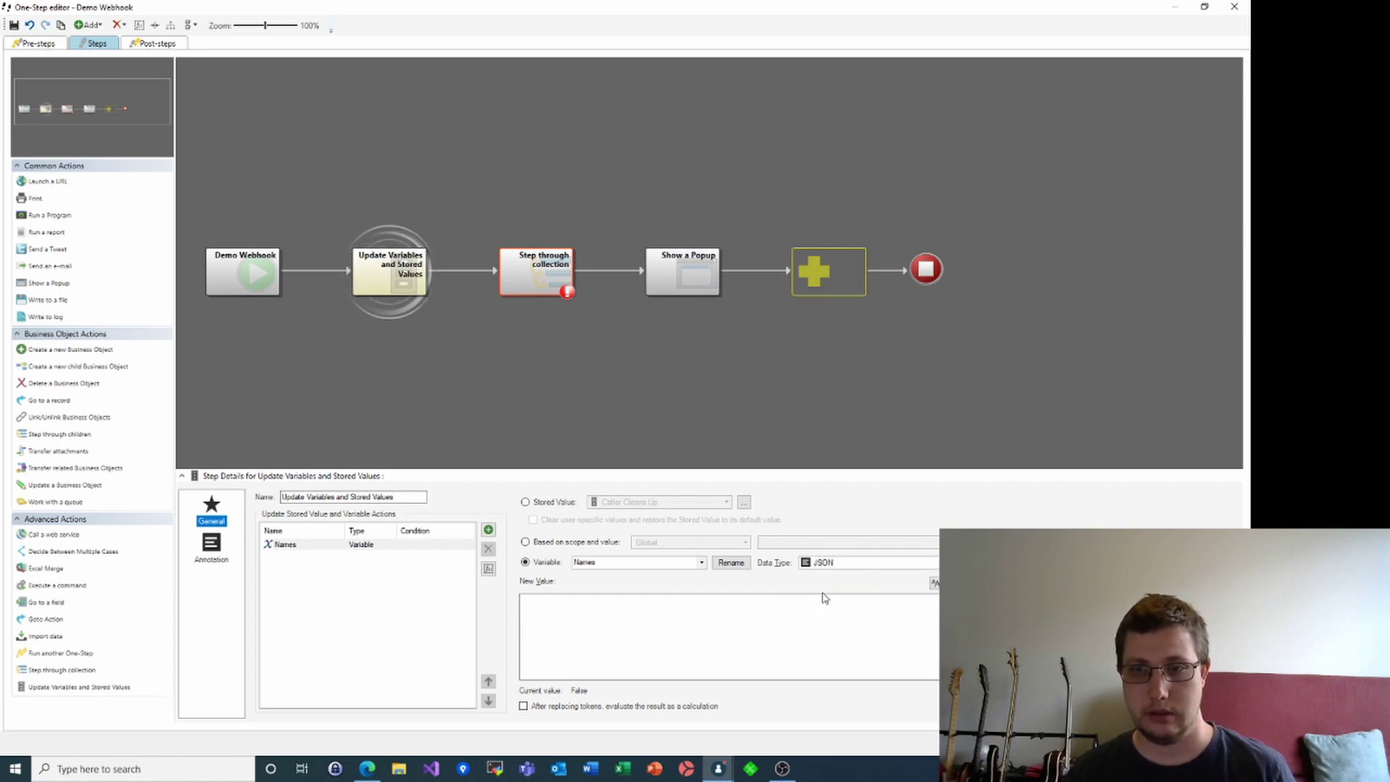
right_click(689, 610)
click(744, 429)
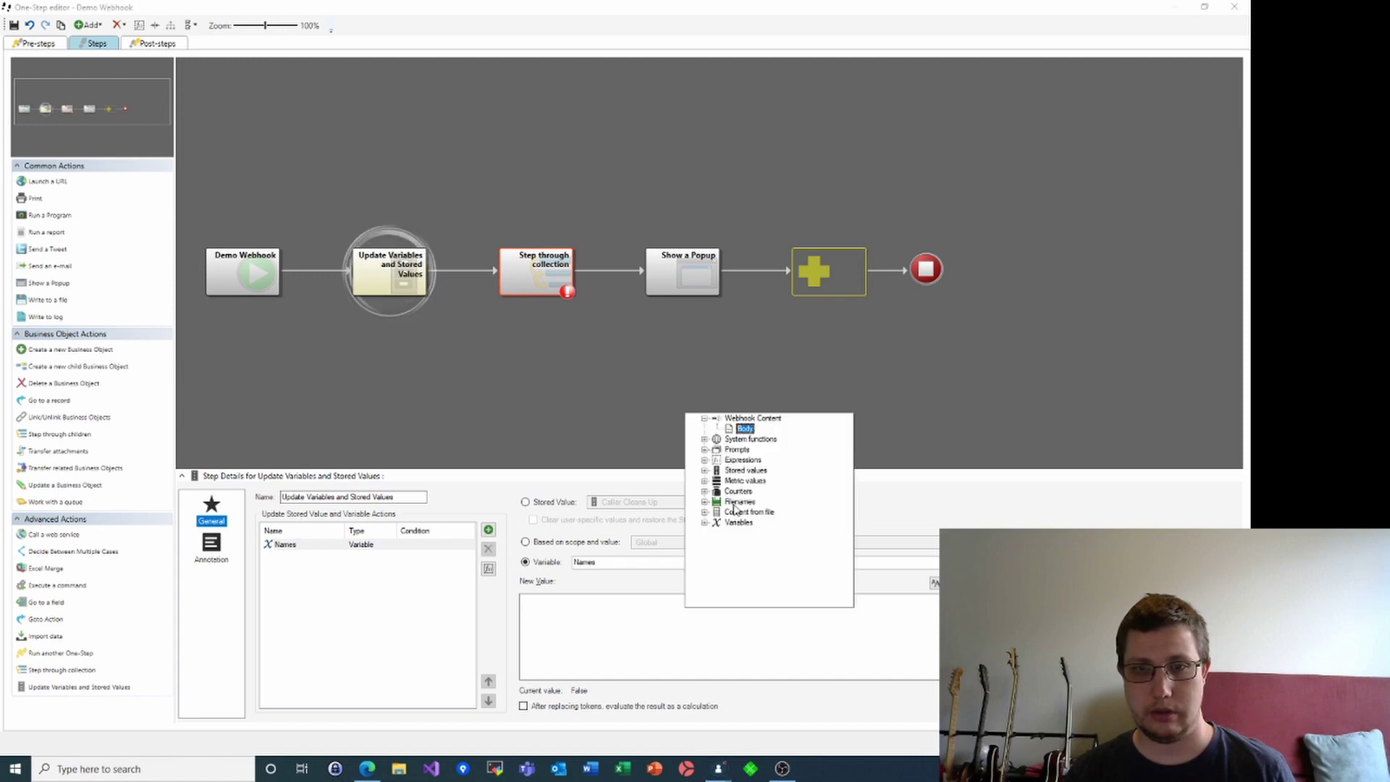
double_click(745, 429)
- Change the variable's name to "Request Body"
double_click(583, 562)
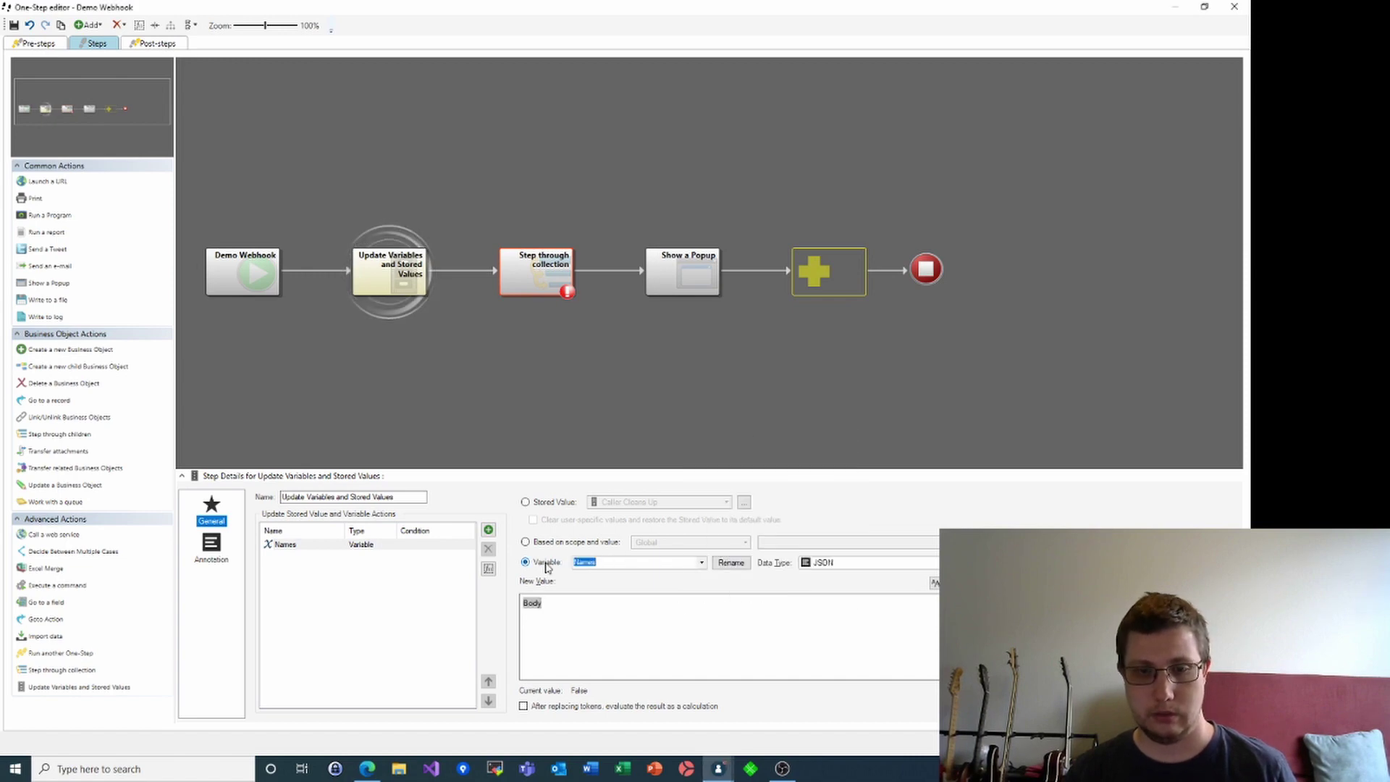
text(Request Bo)
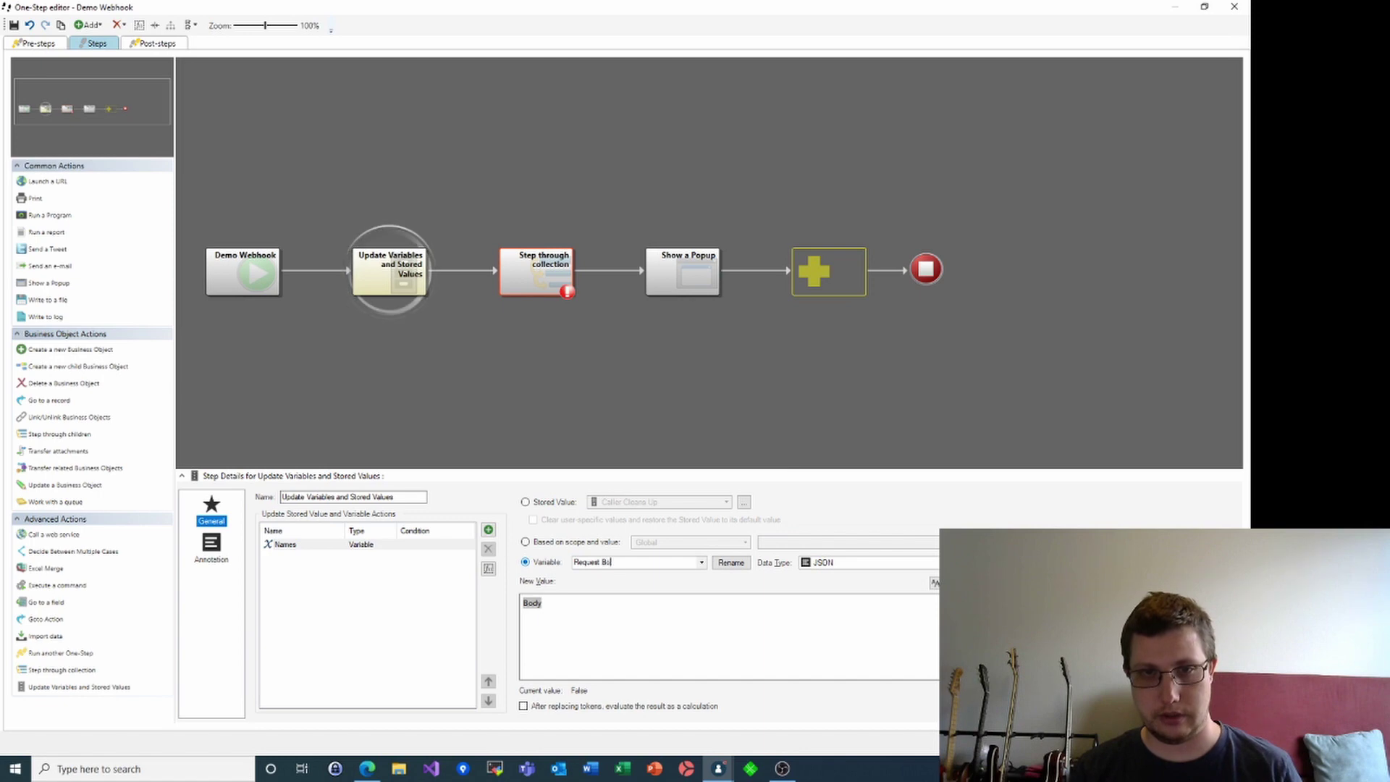
text(dy)
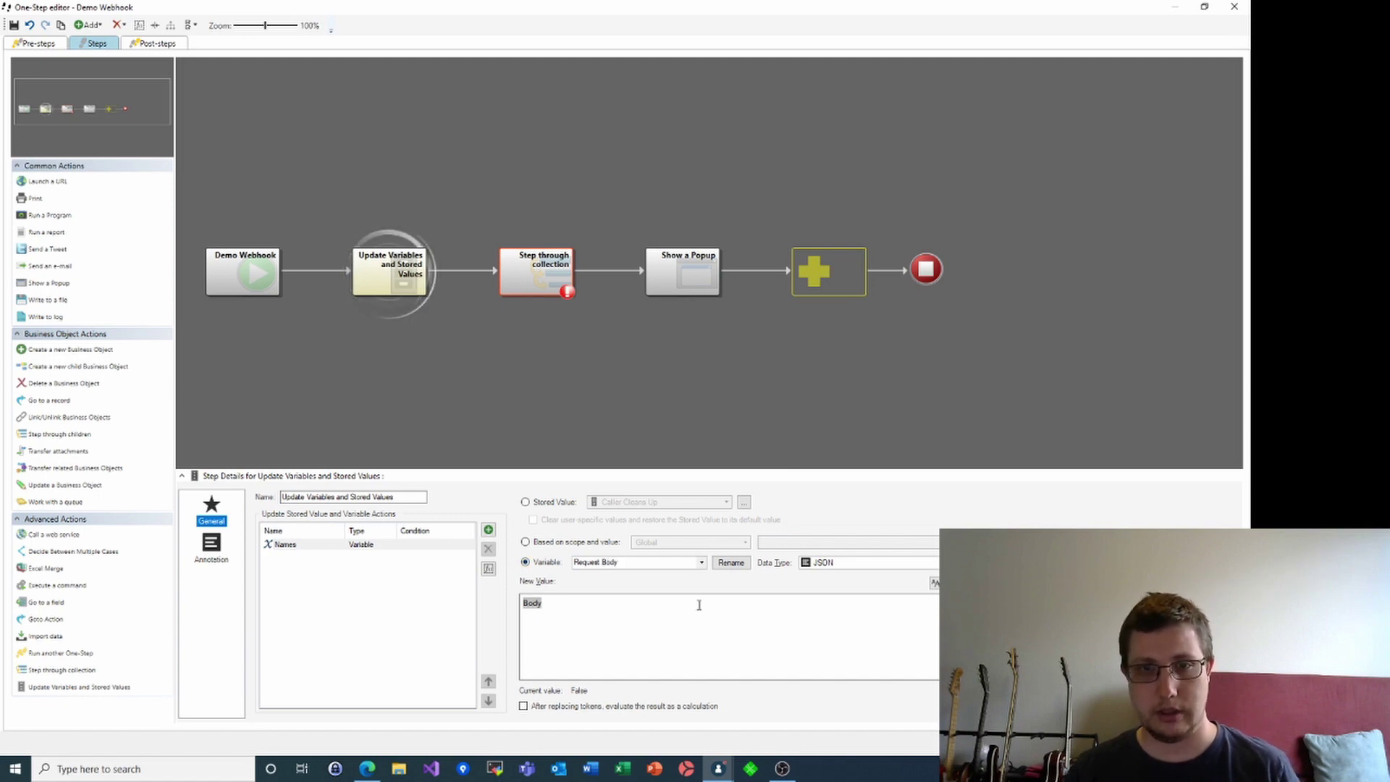
- Add a second Update Variables and Stored Values action before Step through collection, targeting a variable called Names with data type JSON
click(593, 623)
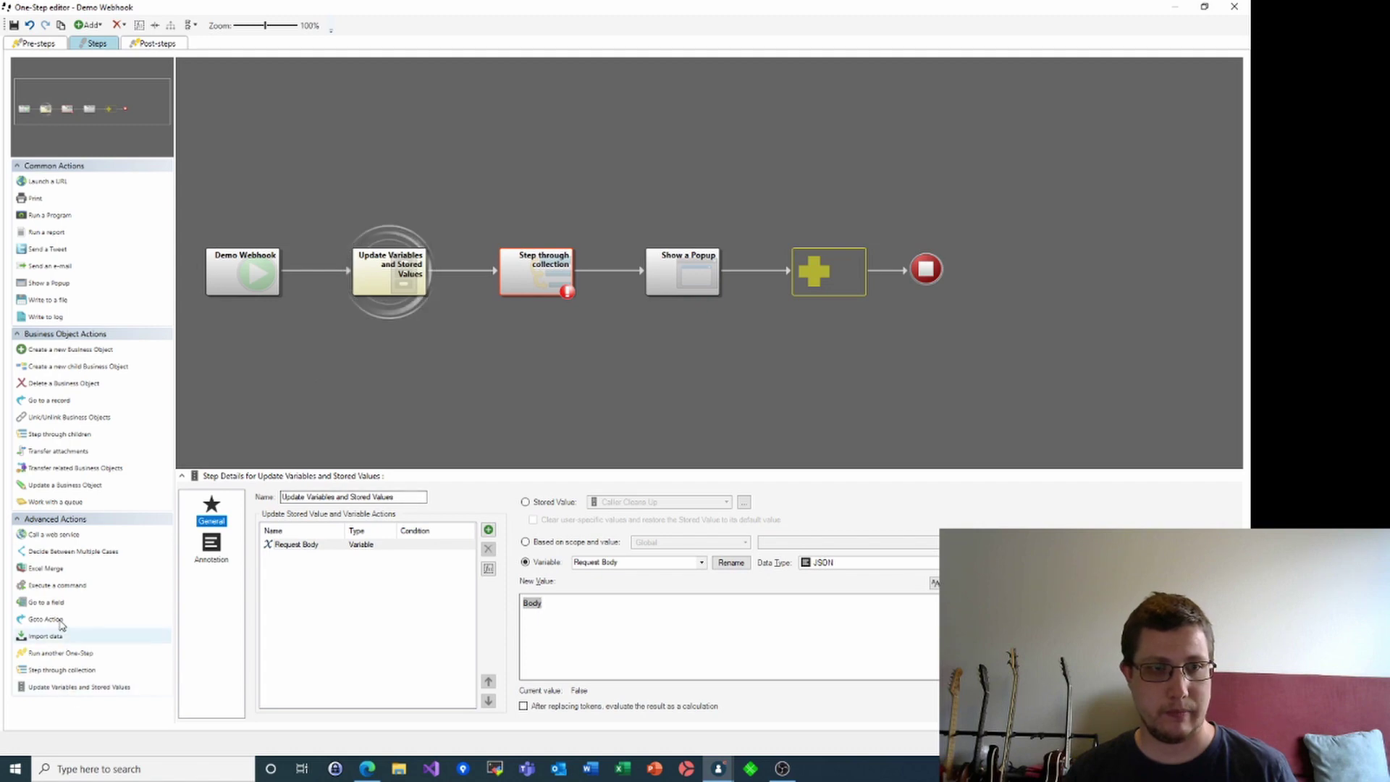
drag(71, 698, 464, 274)
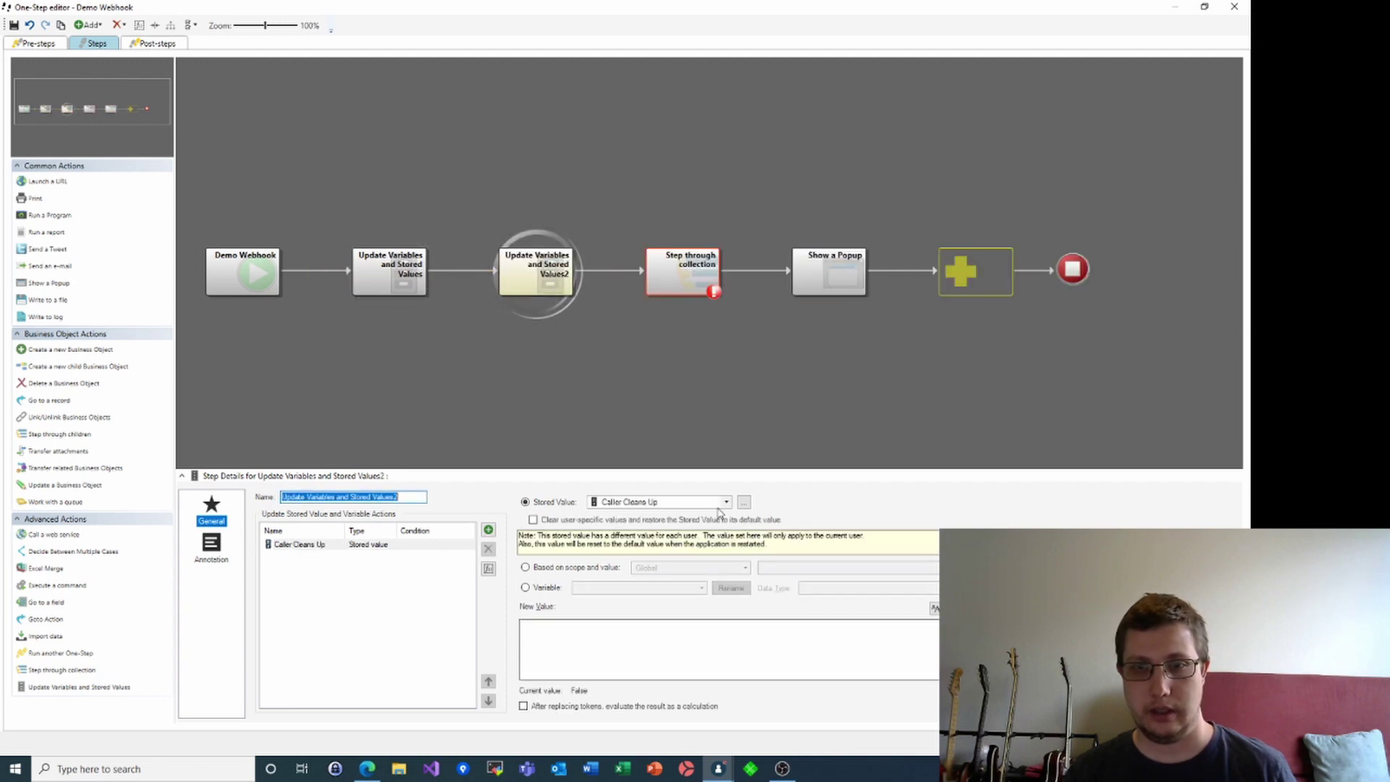
click(537, 587)
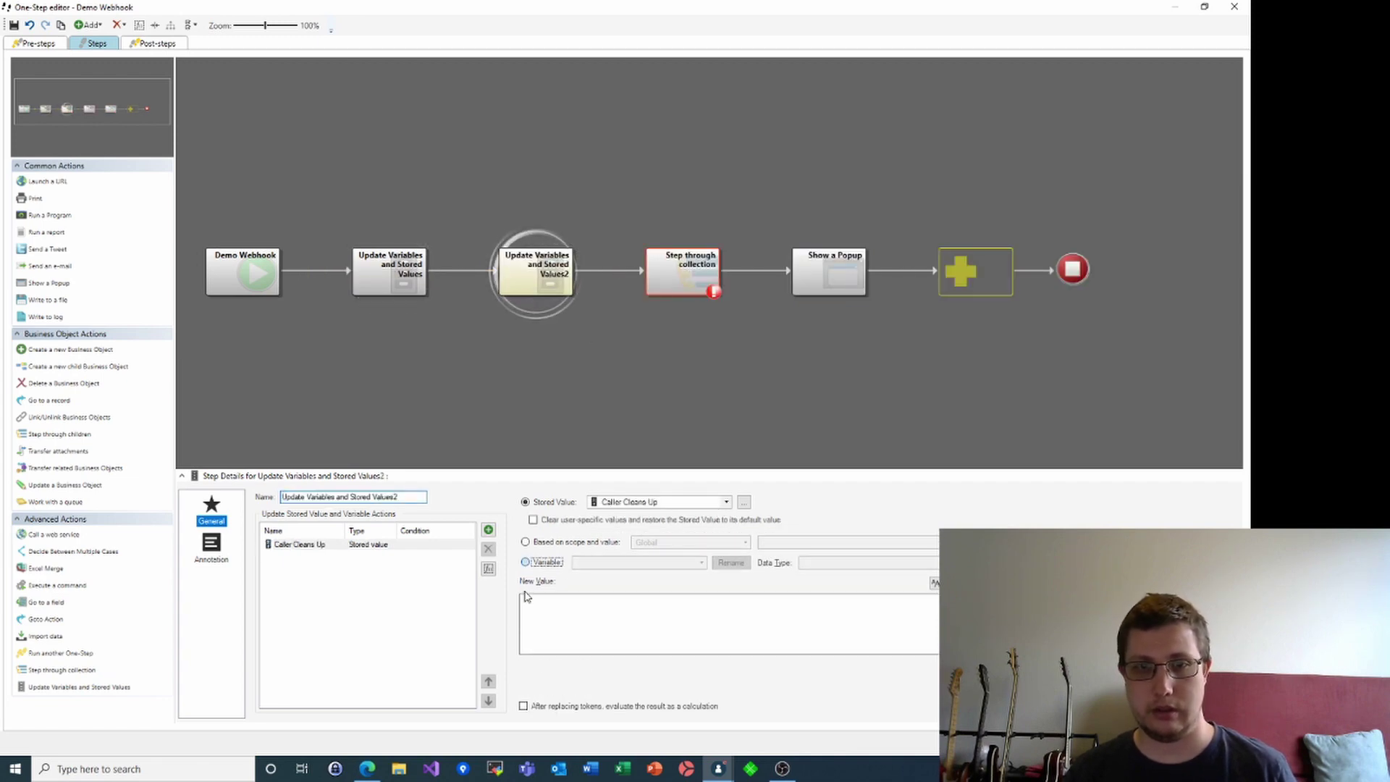
click(612, 563)
text(Names)
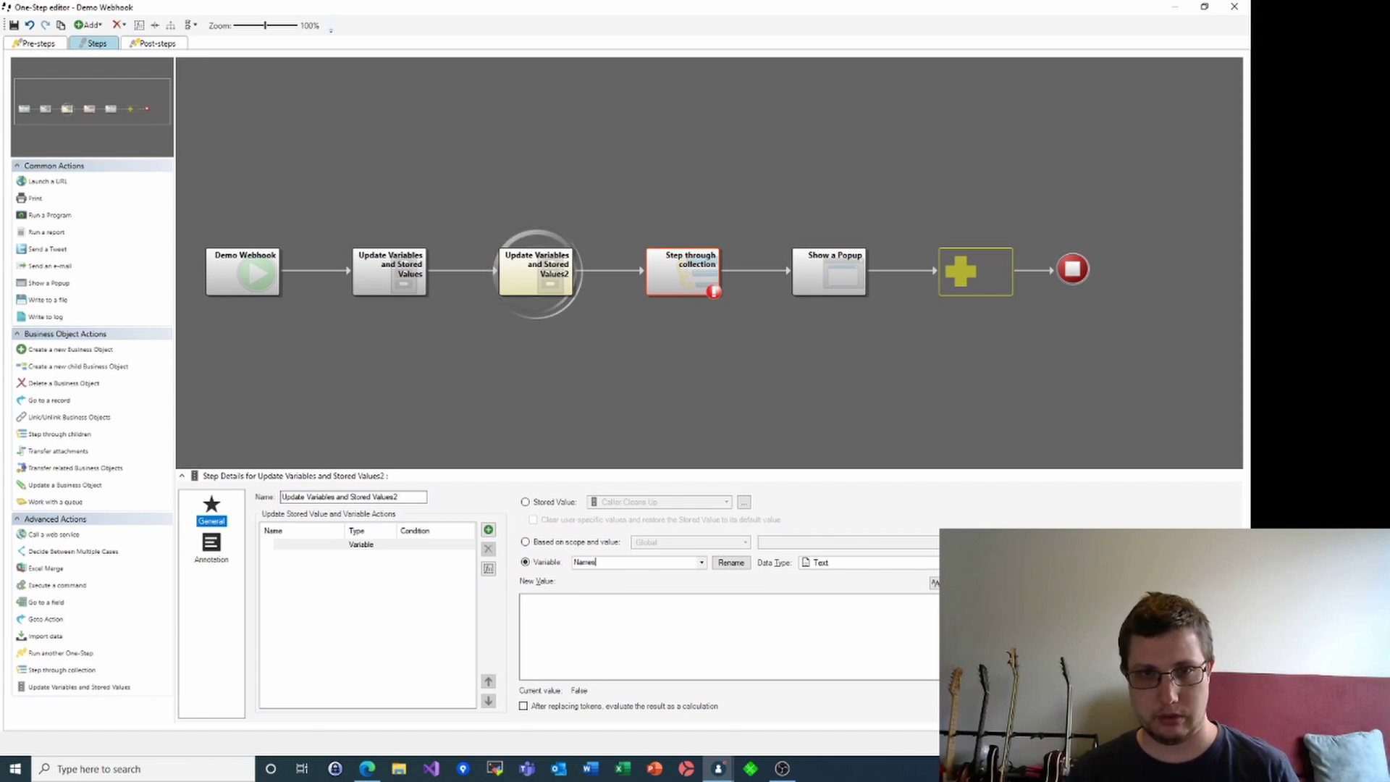
click(855, 562)
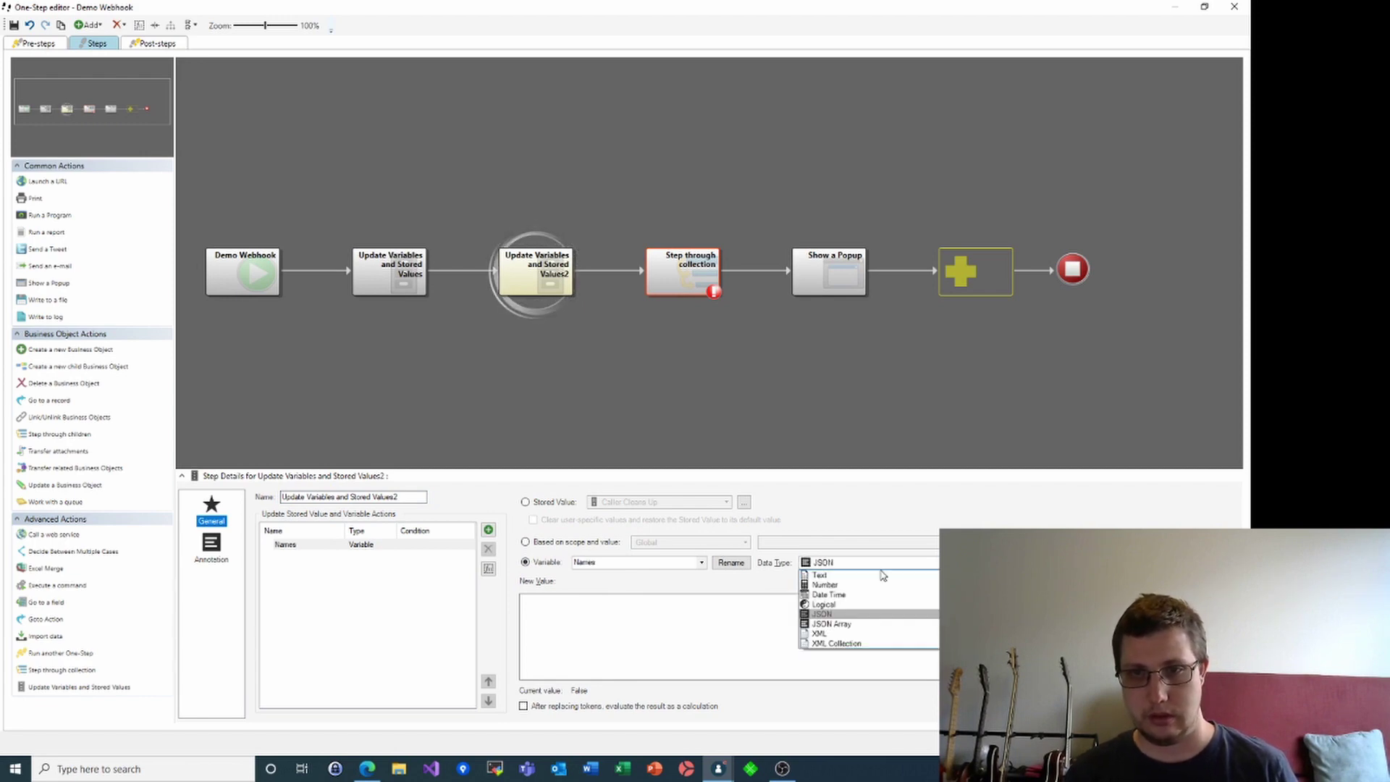
click(833, 624)
- Insert the Request Body variable token as the new value of the Names variable
right_click(565, 614)
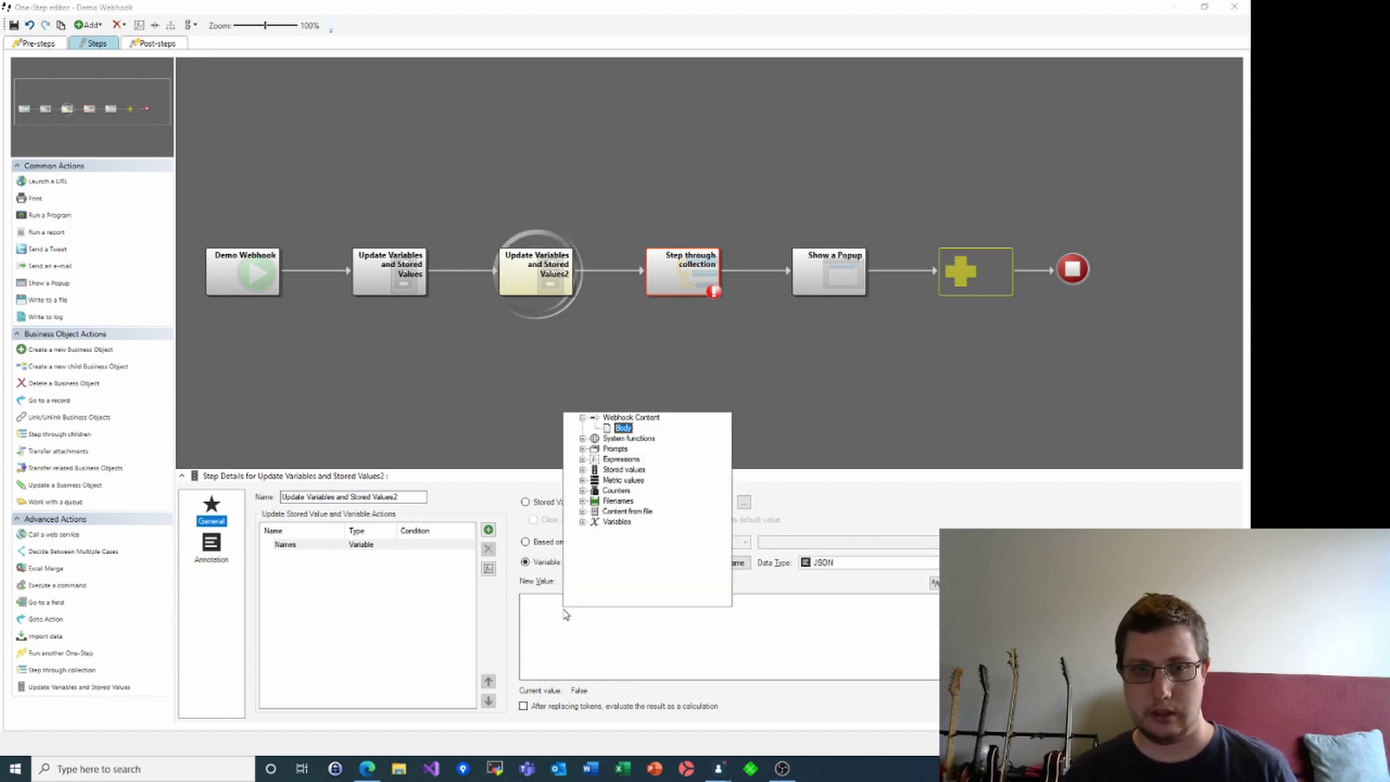
click(583, 523)
double_click(637, 542)
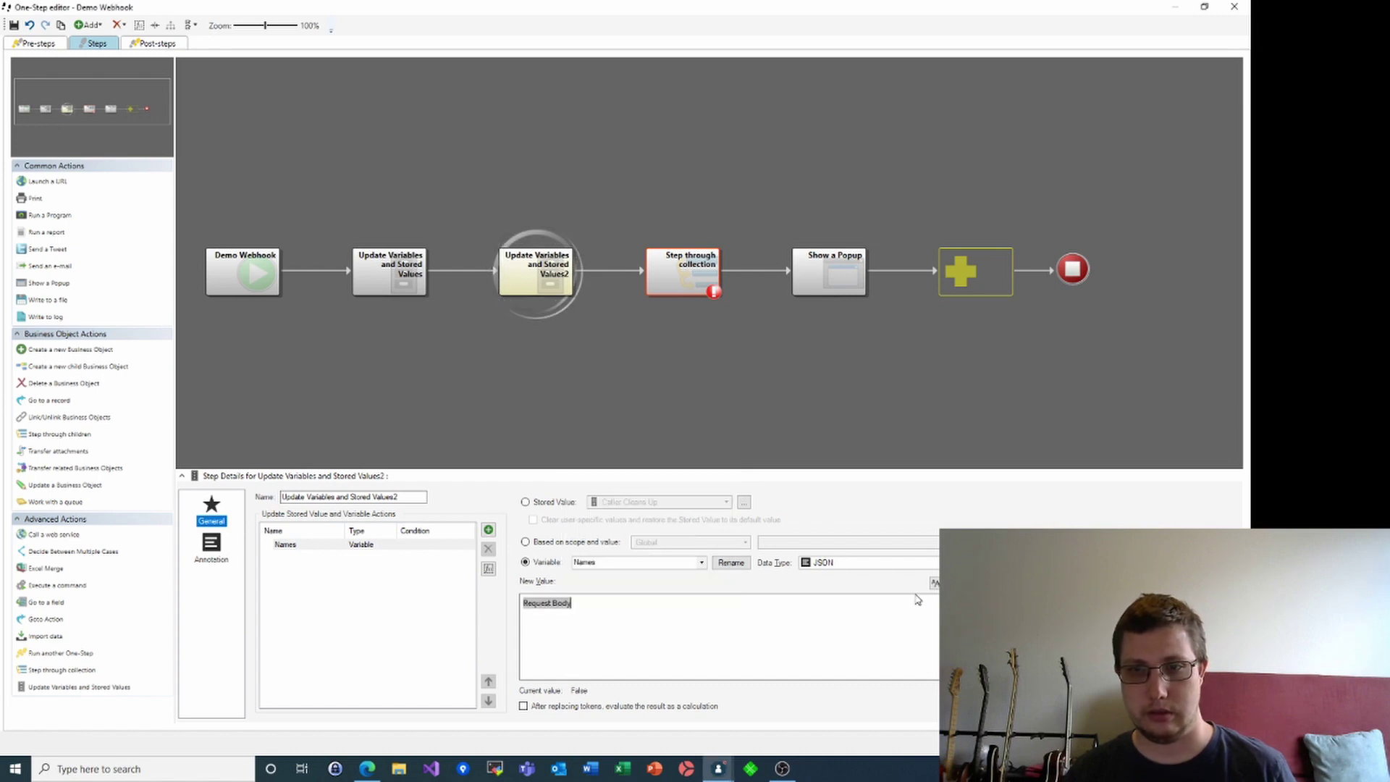
- Add a Find Array modifier with the text "names" to the Request Body token in the new value
double_click(556, 602)
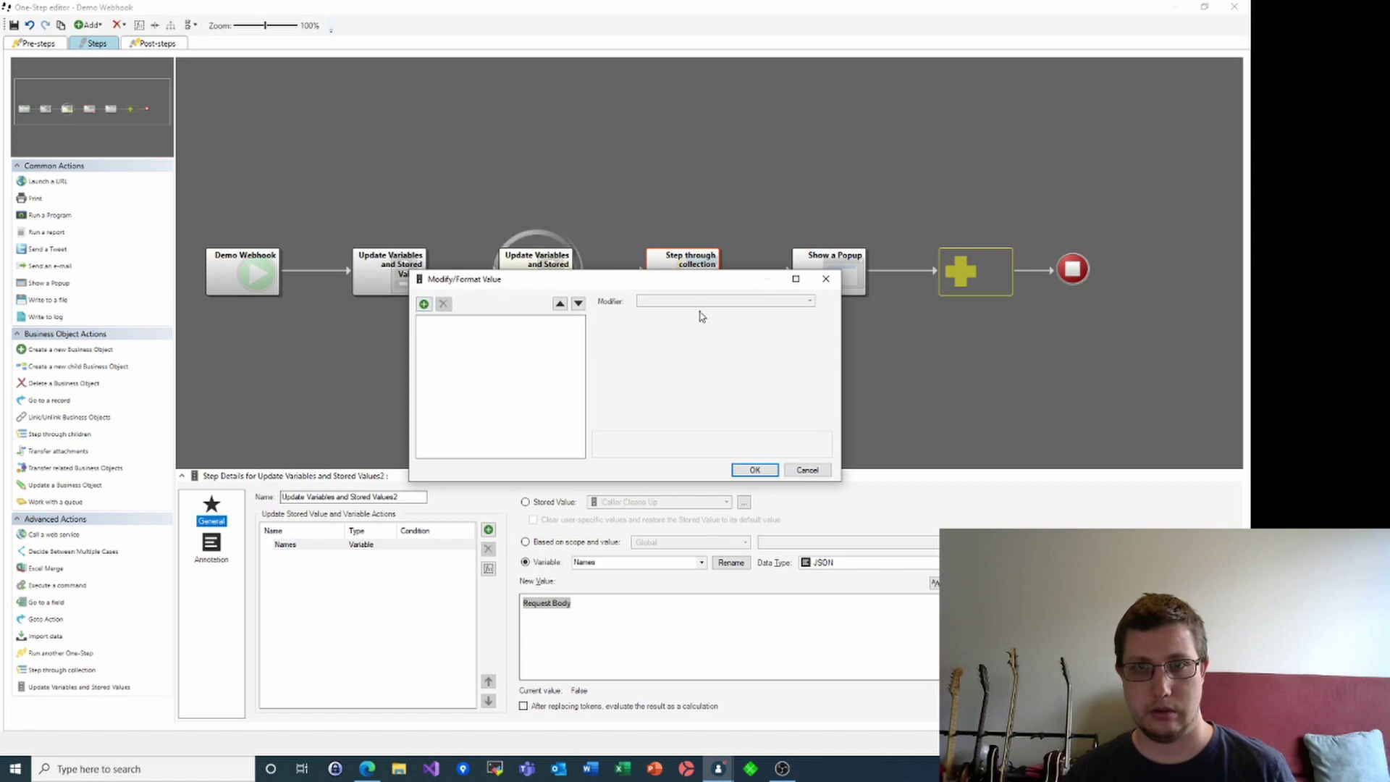
click(425, 304)
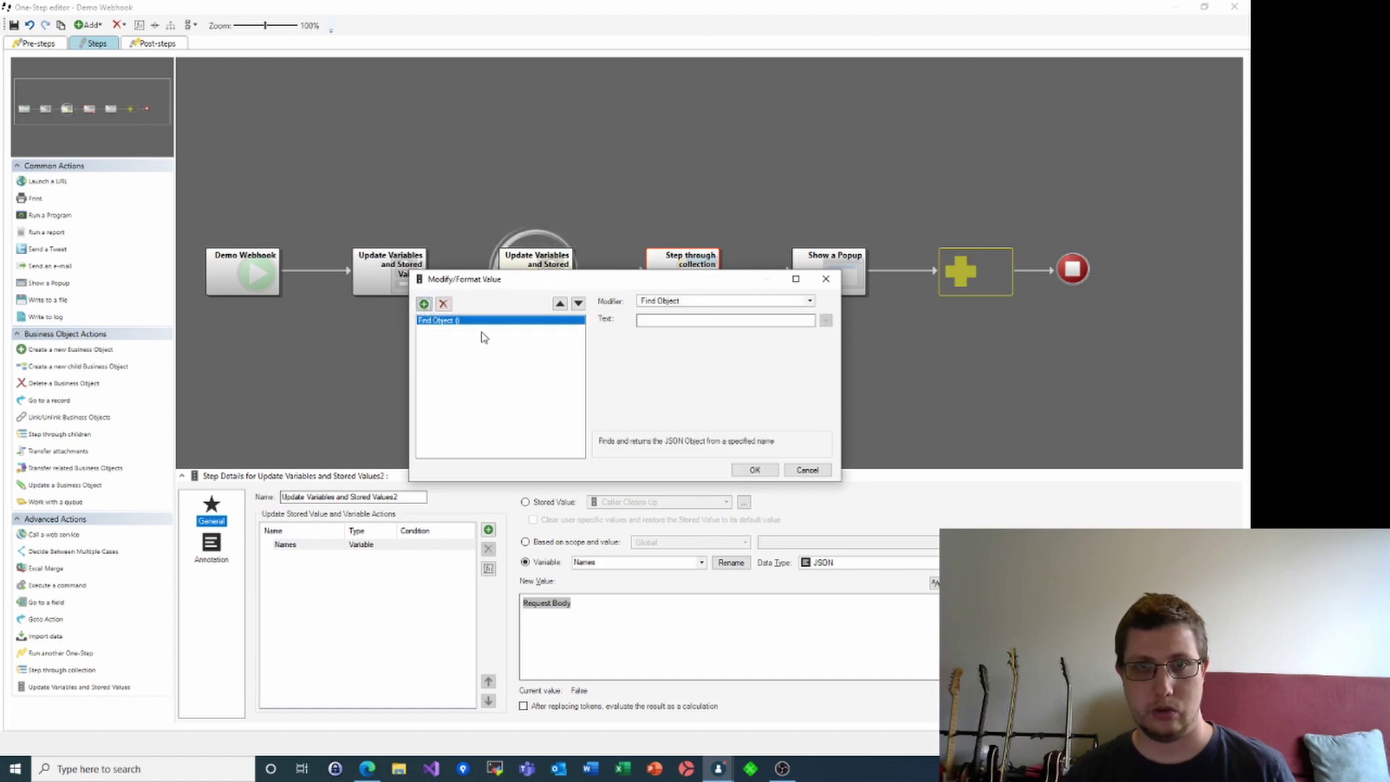
click(811, 301)
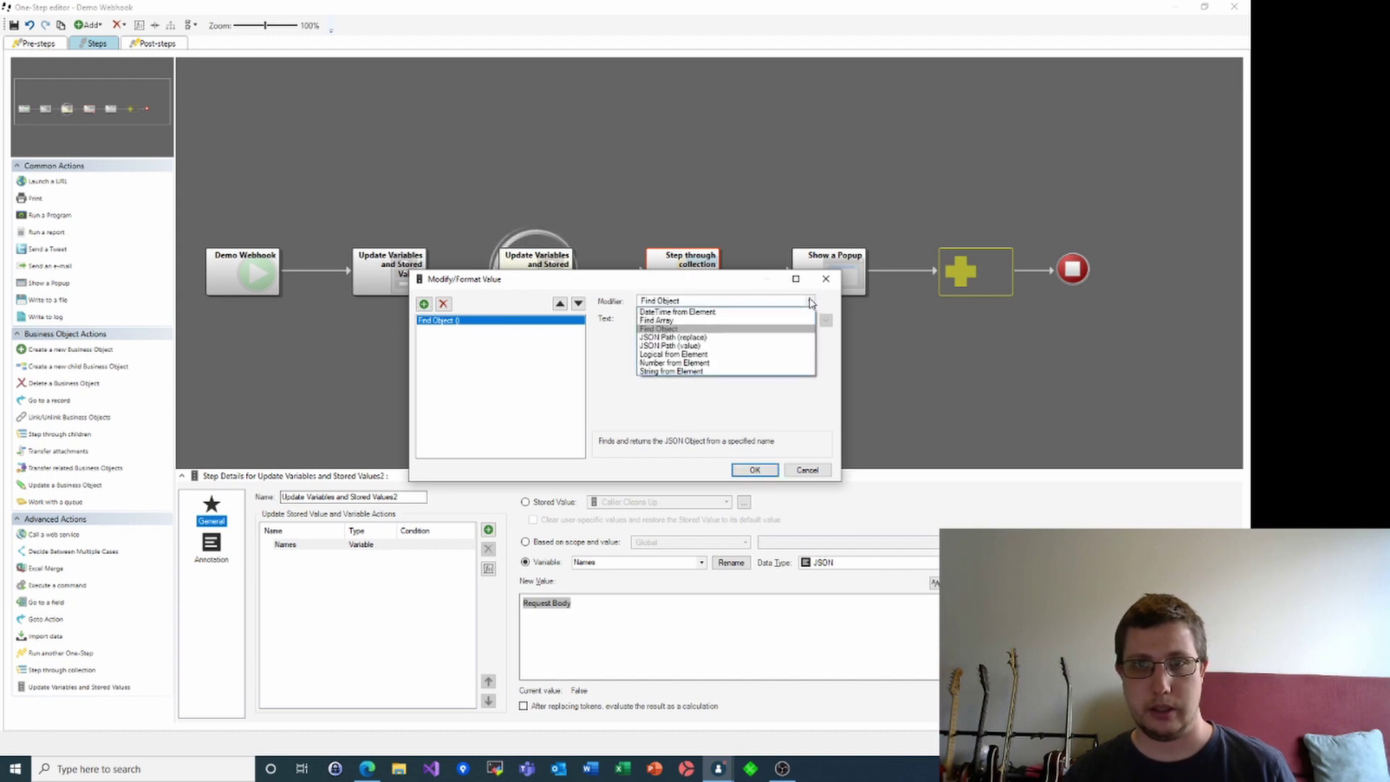
click(656, 320)
click(655, 319)
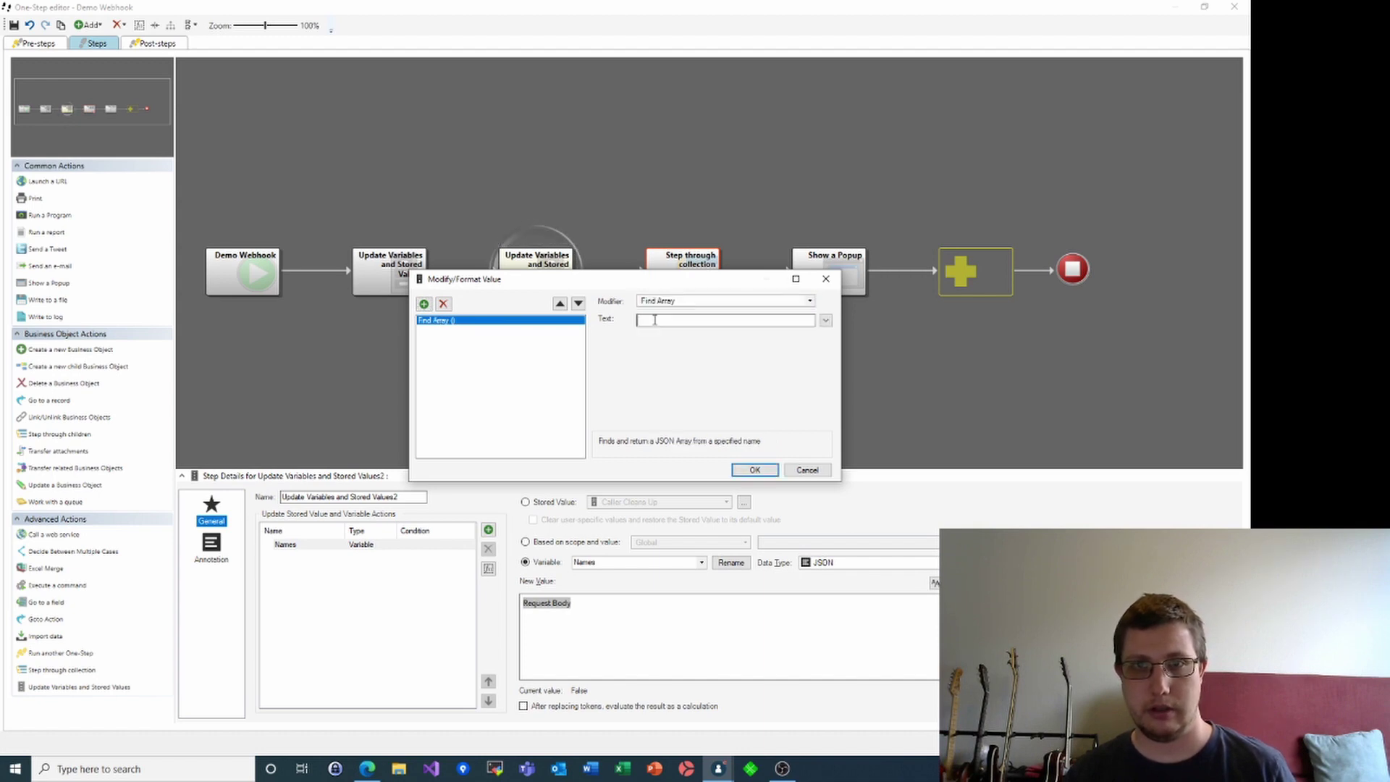
click(825, 320)
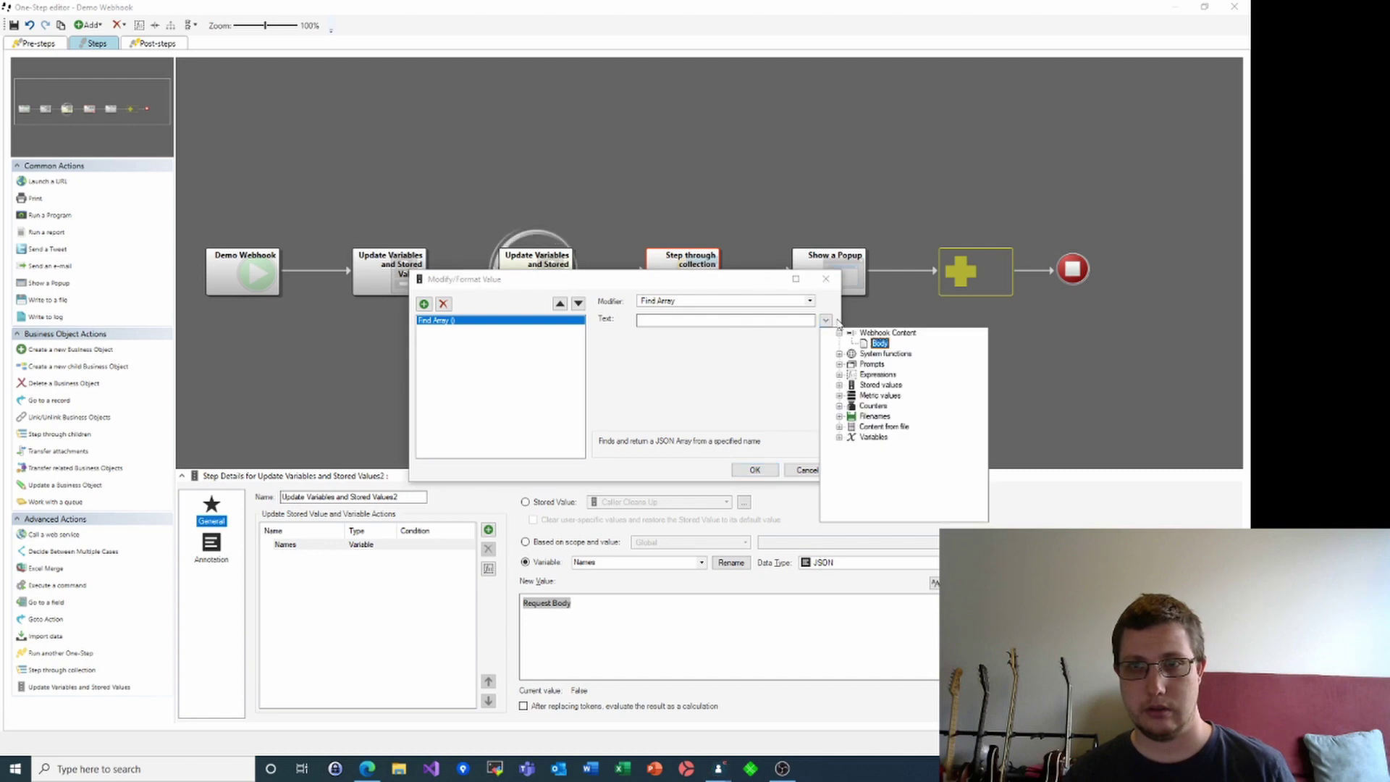
click(760, 357)
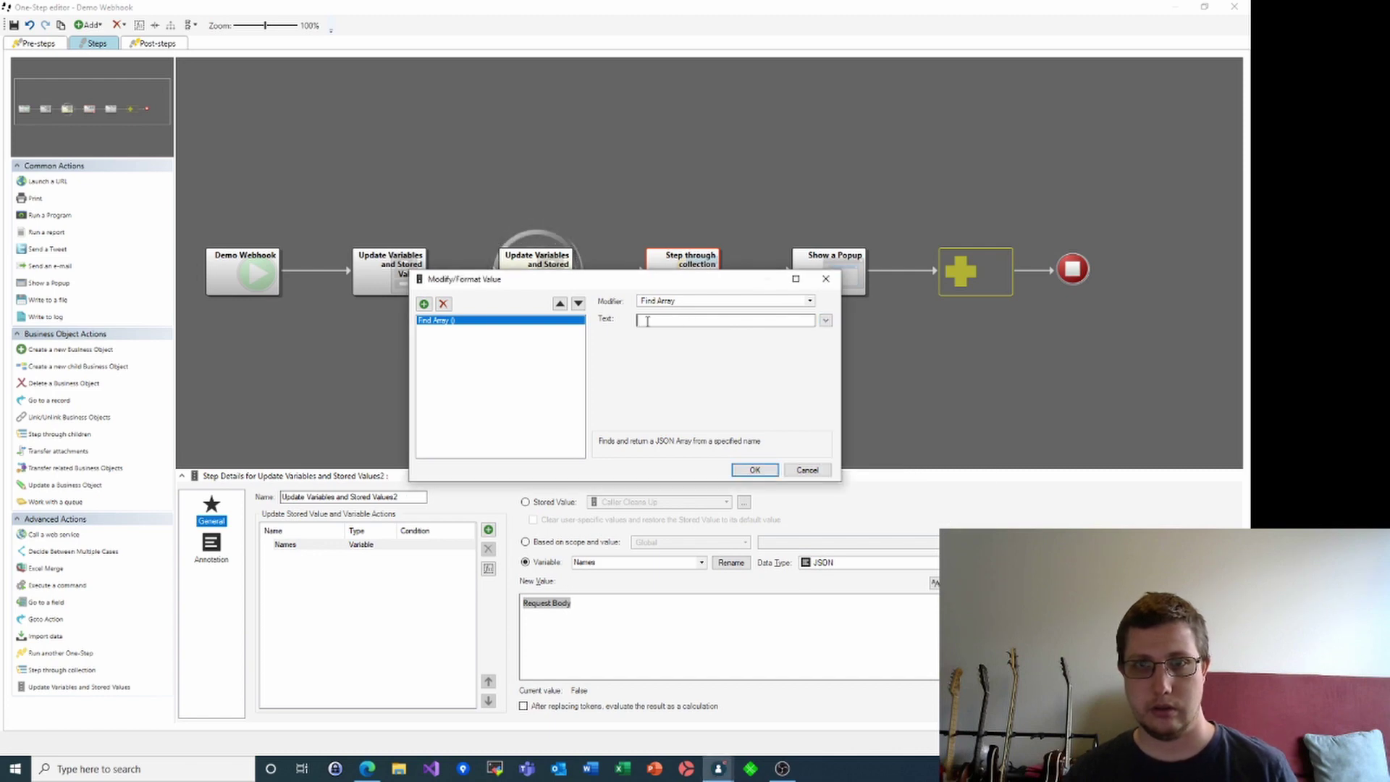
text("names)
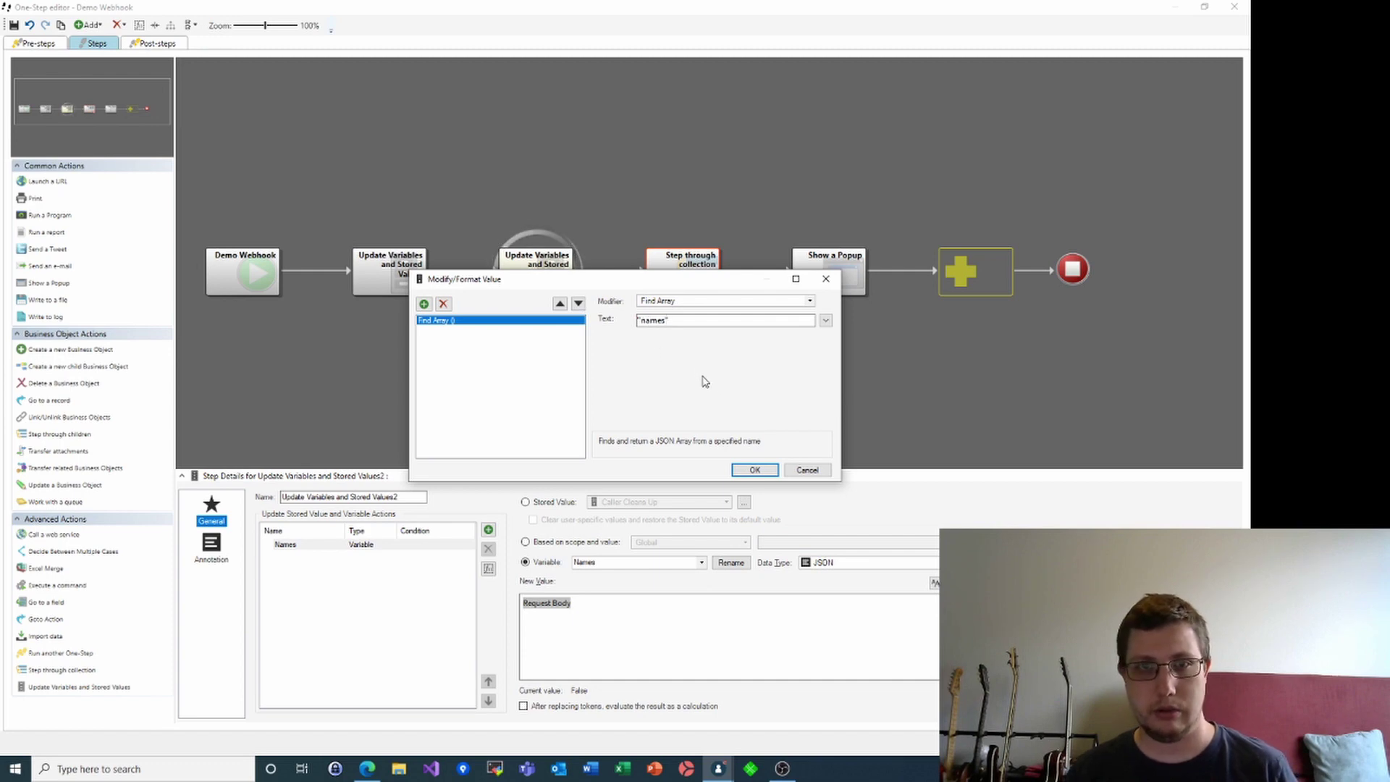
key(BackSpace)
key(BackSpace)
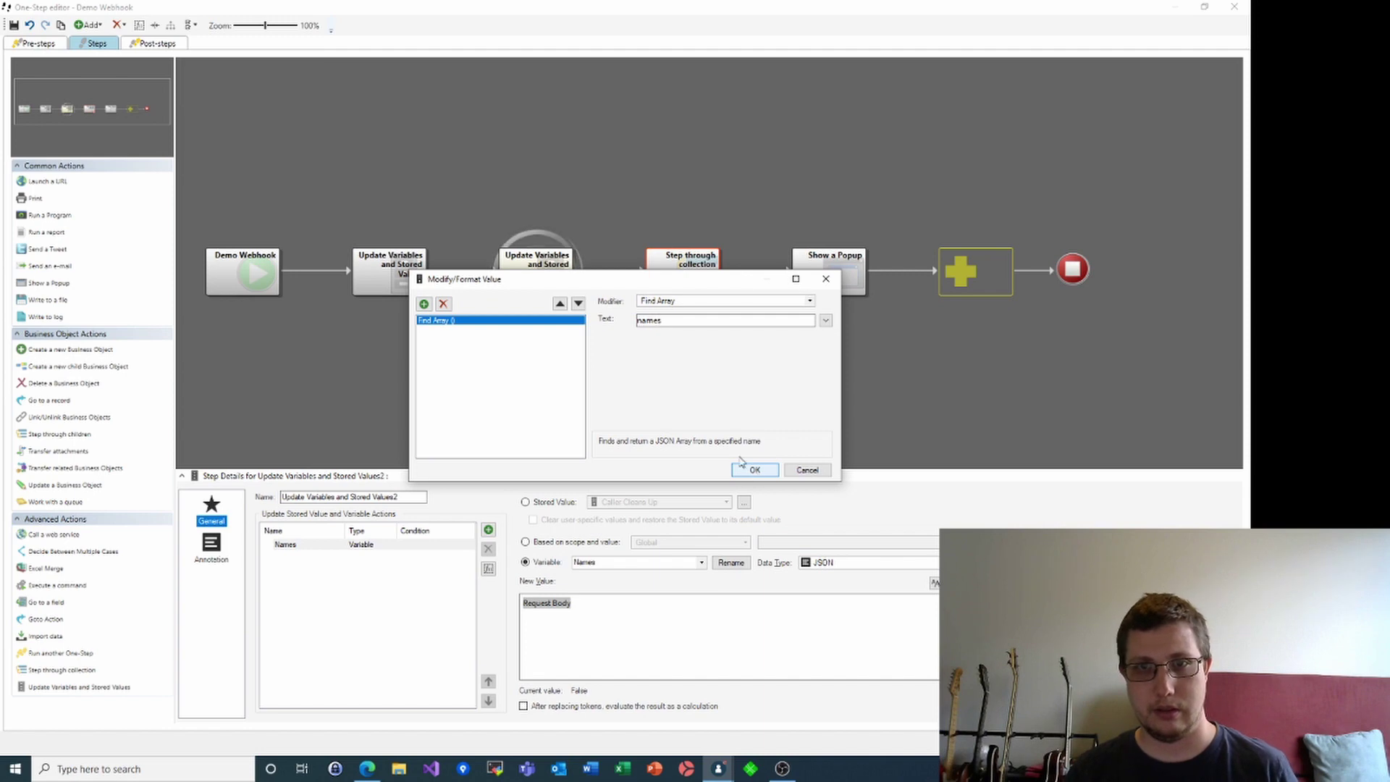
click(754, 470)
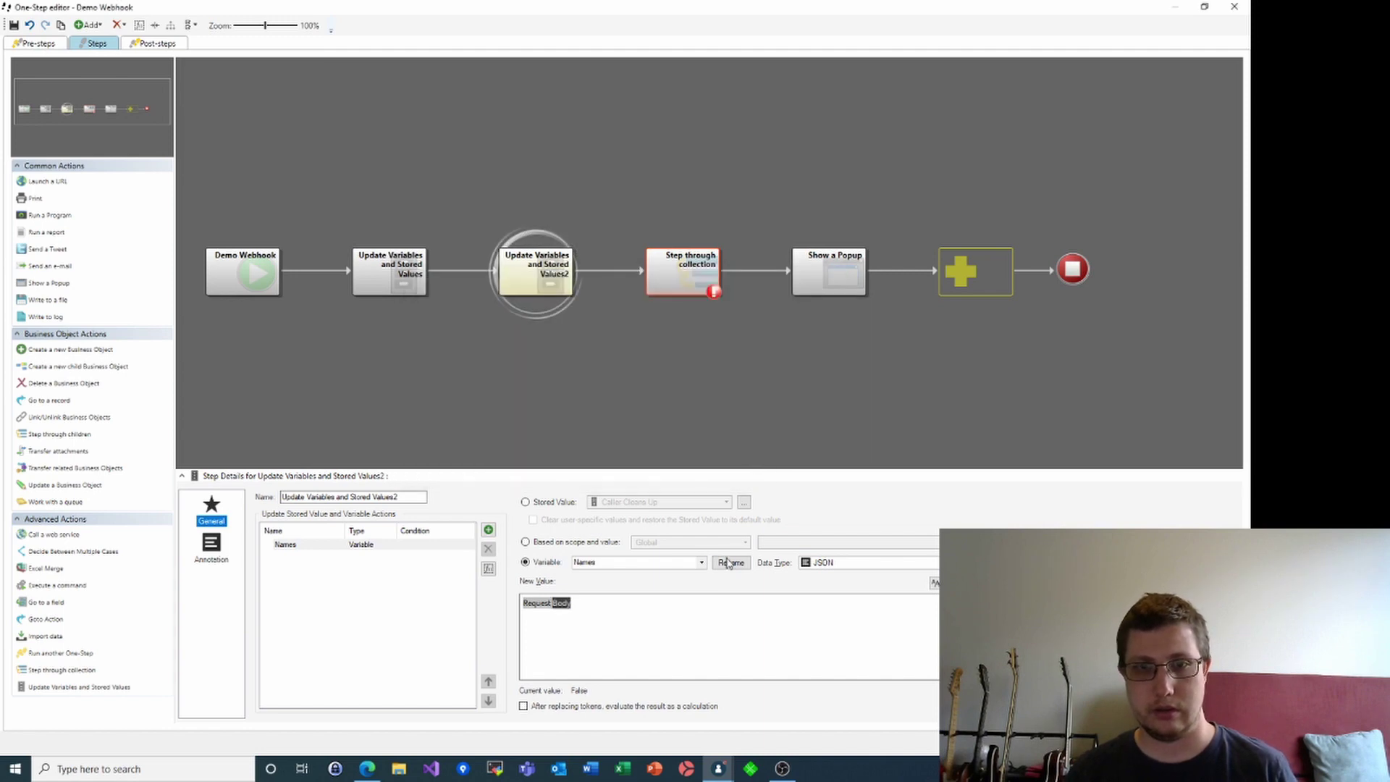
double_click(592, 603)
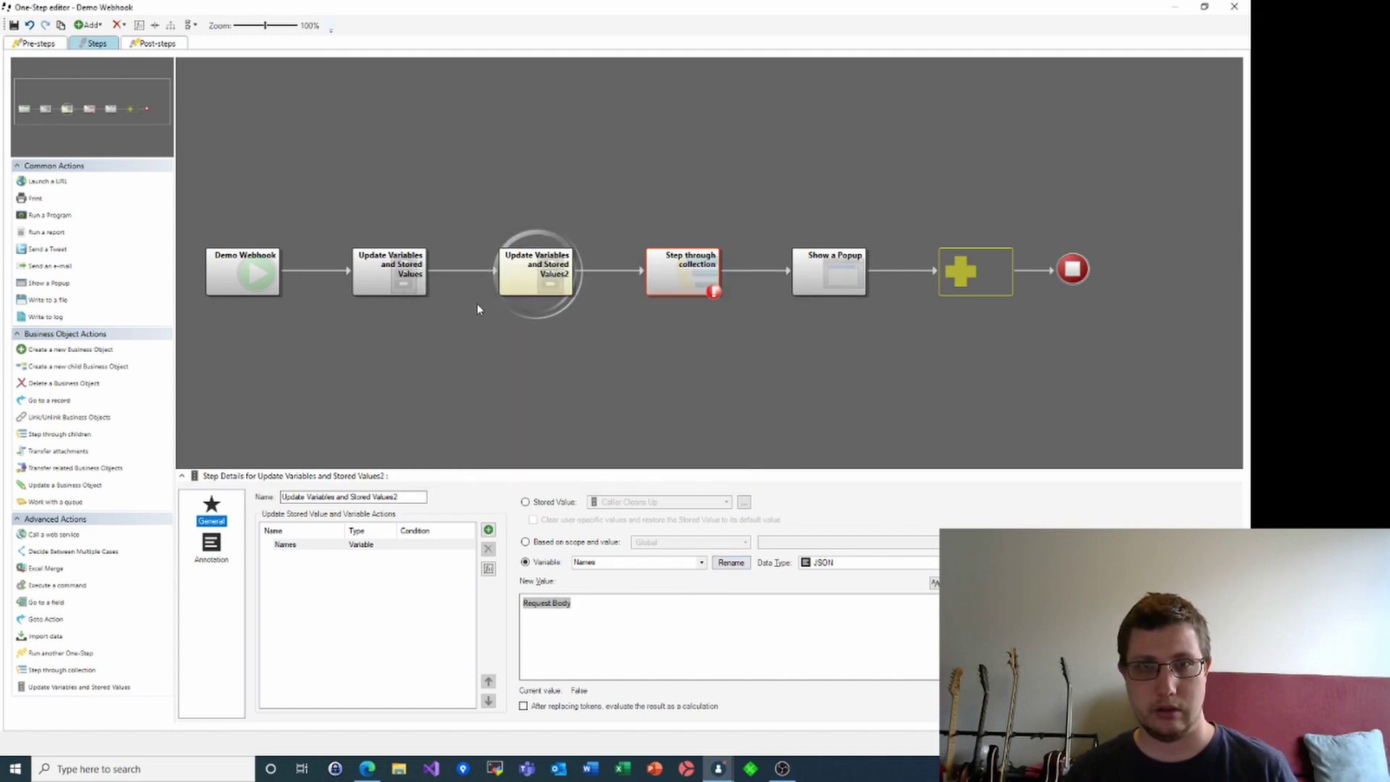
- Try to insert the Names variable token into the Step through collection action's collection
click(681, 271)
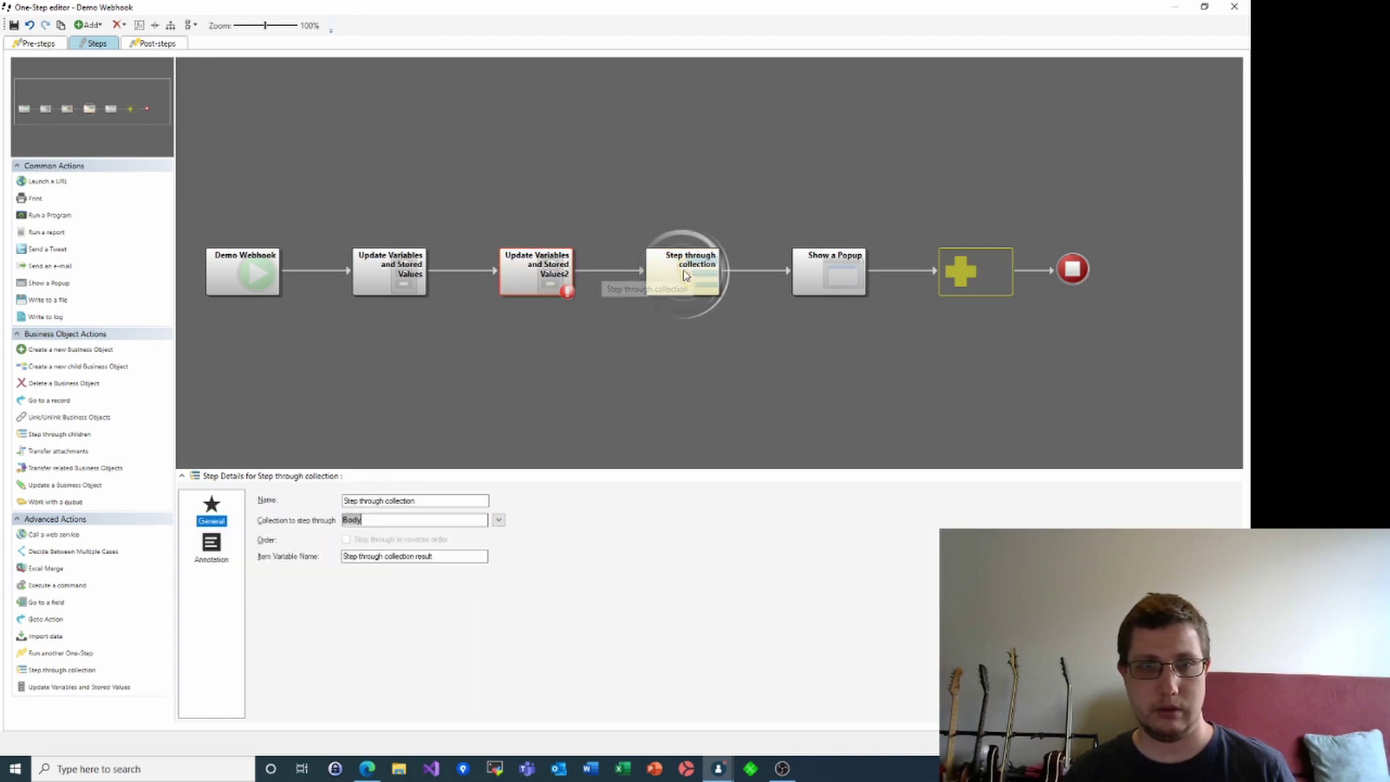
click(499, 520)
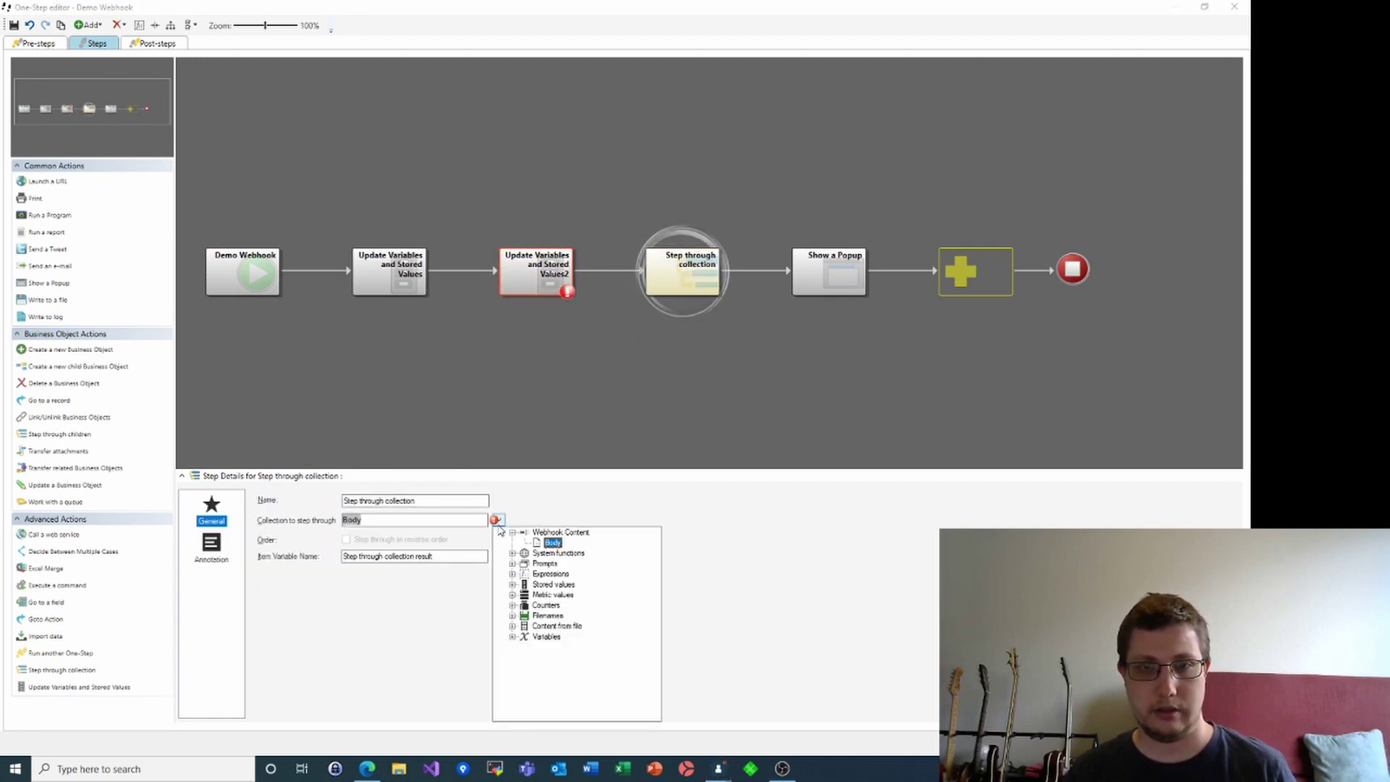
click(513, 638)
click(553, 650)
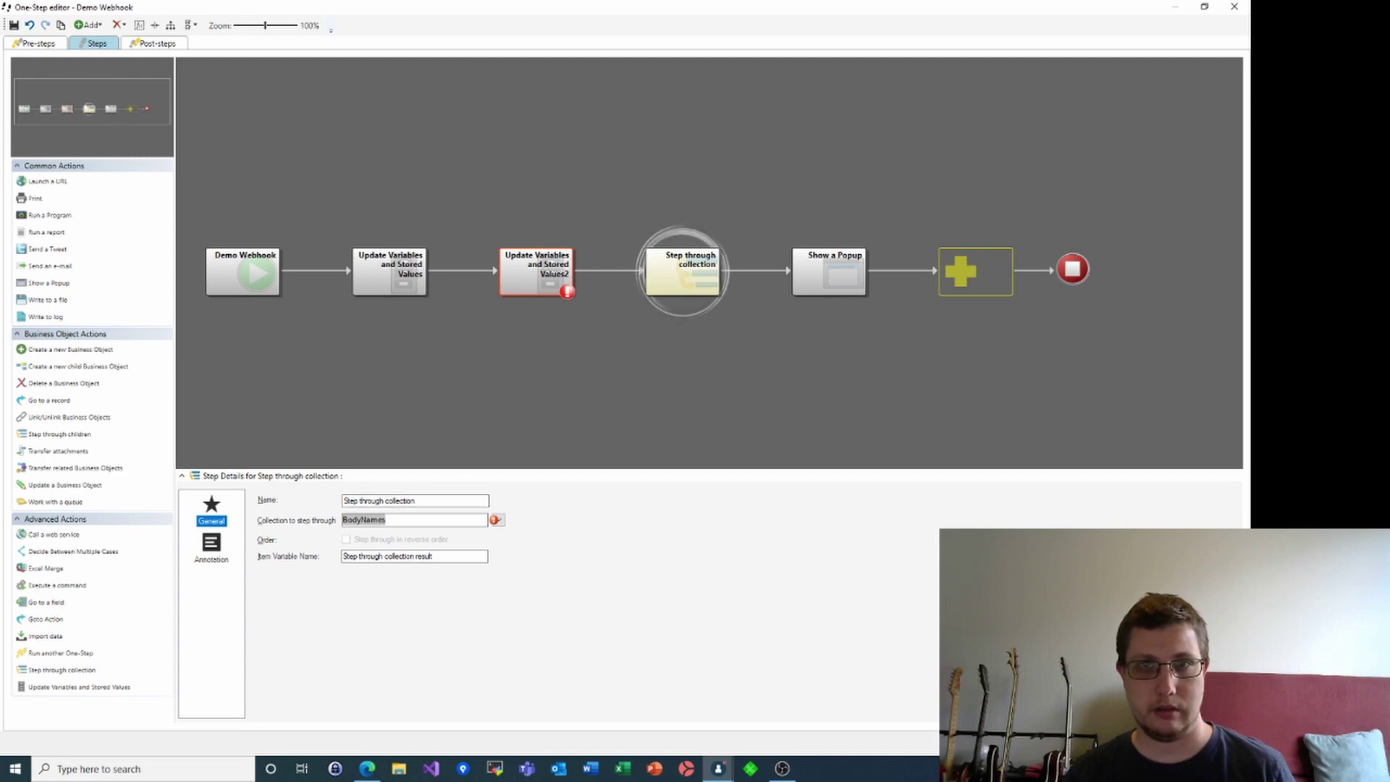
double_click(689, 271)
click(738, 382)
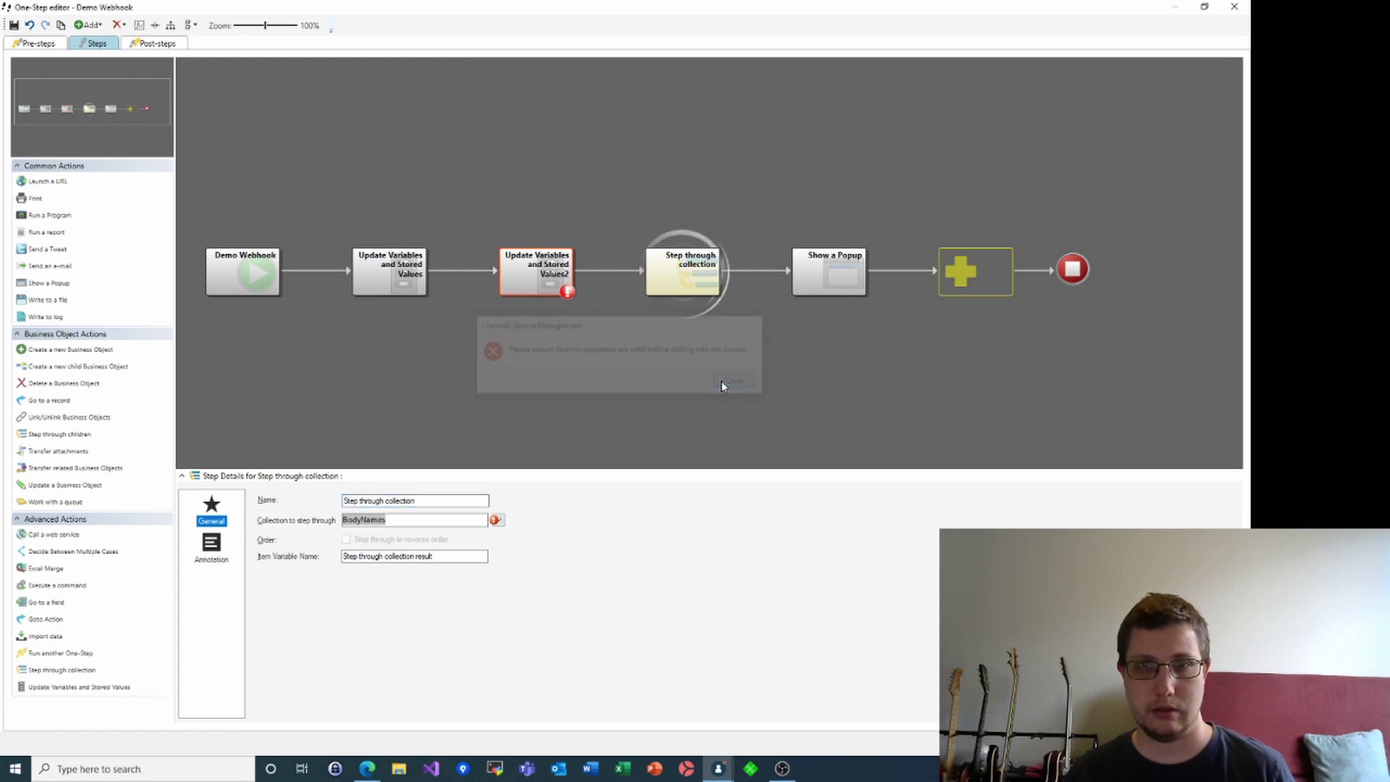
- Delete the Names and Body tokens from the Step through collection action's collection to step through
drag(400, 520, 278, 510)
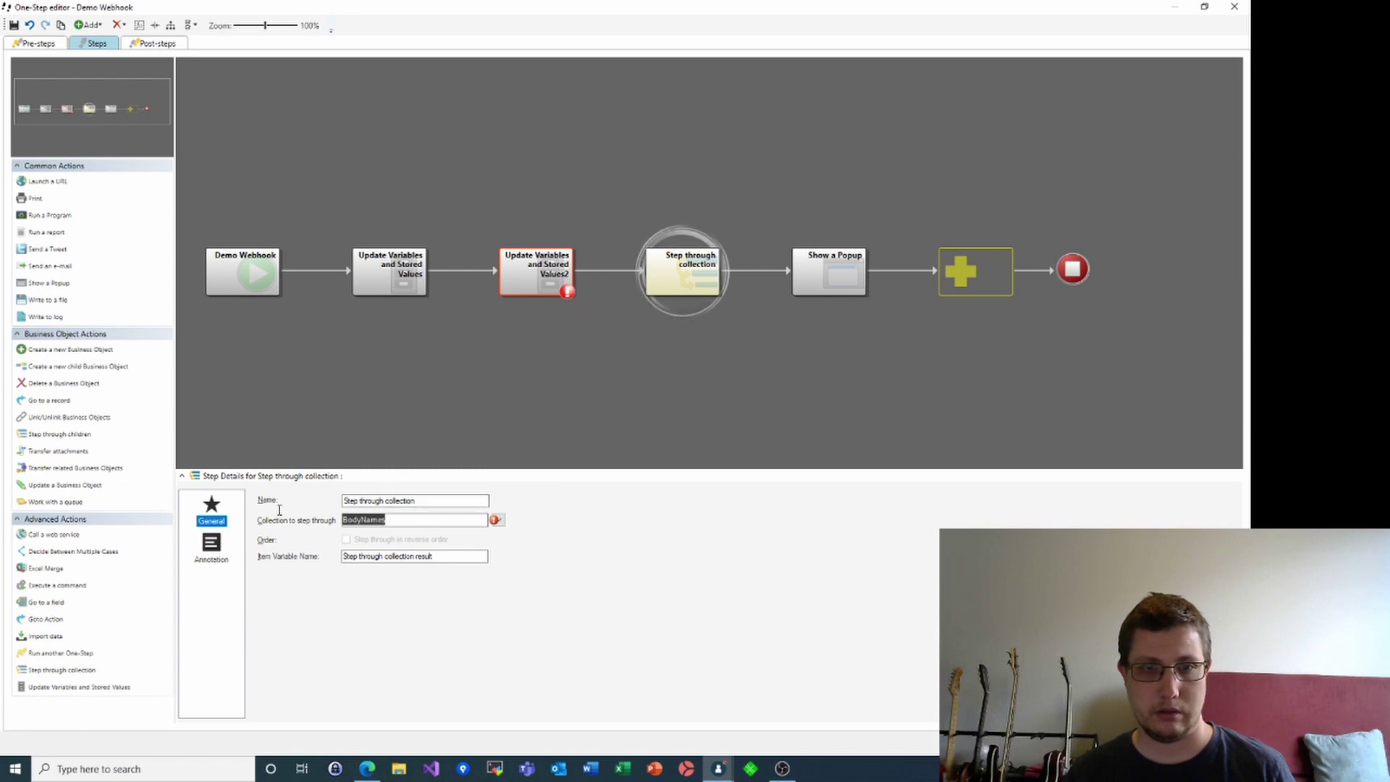
key(BackSpace)
key(Return)
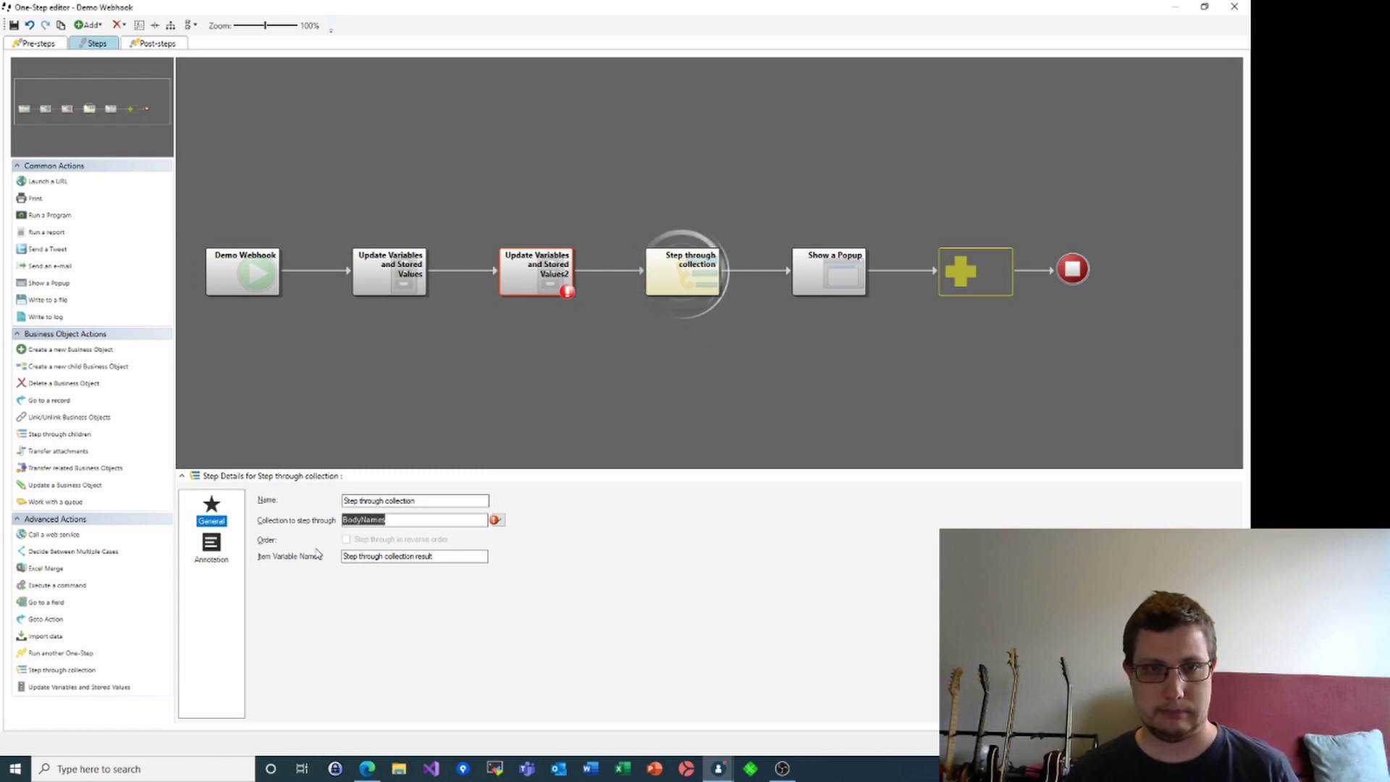
right_click(384, 522)
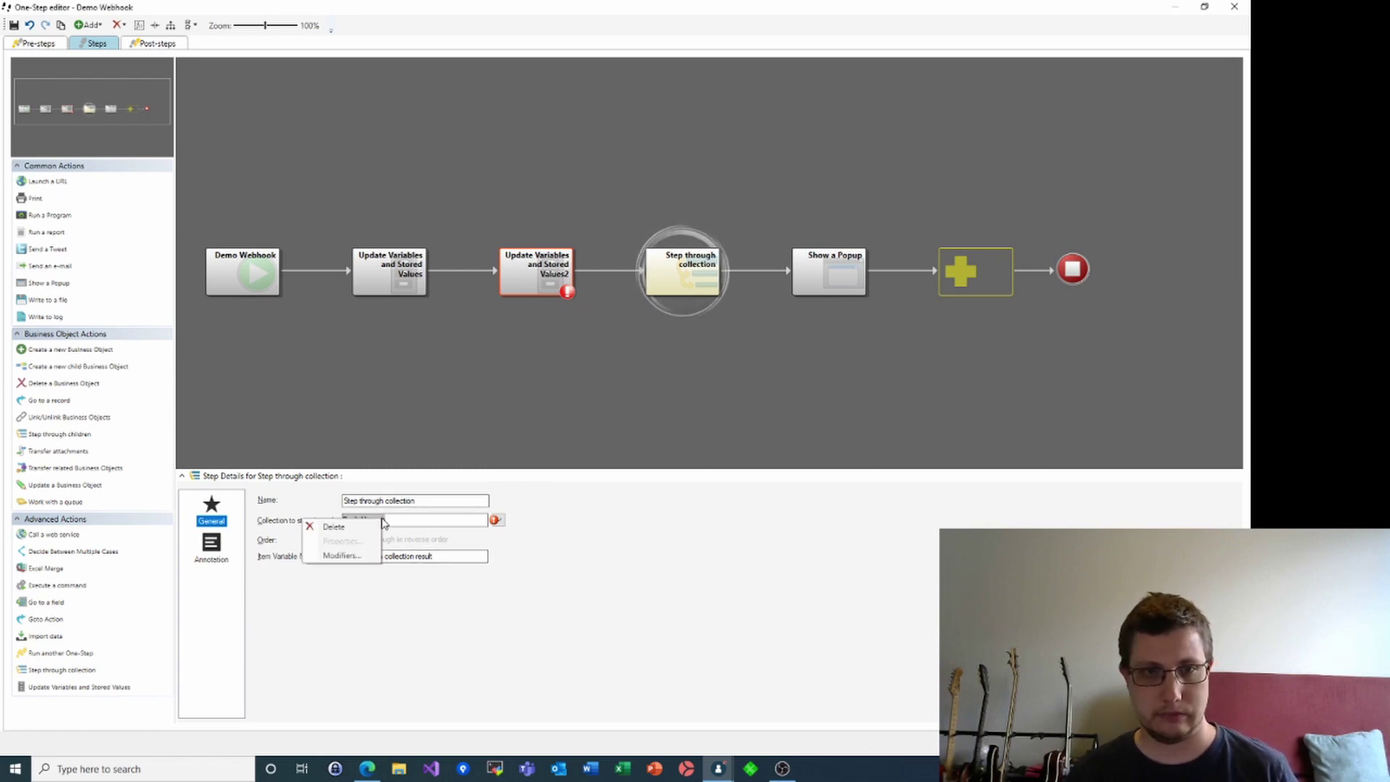
click(355, 531)
right_click(346, 522)
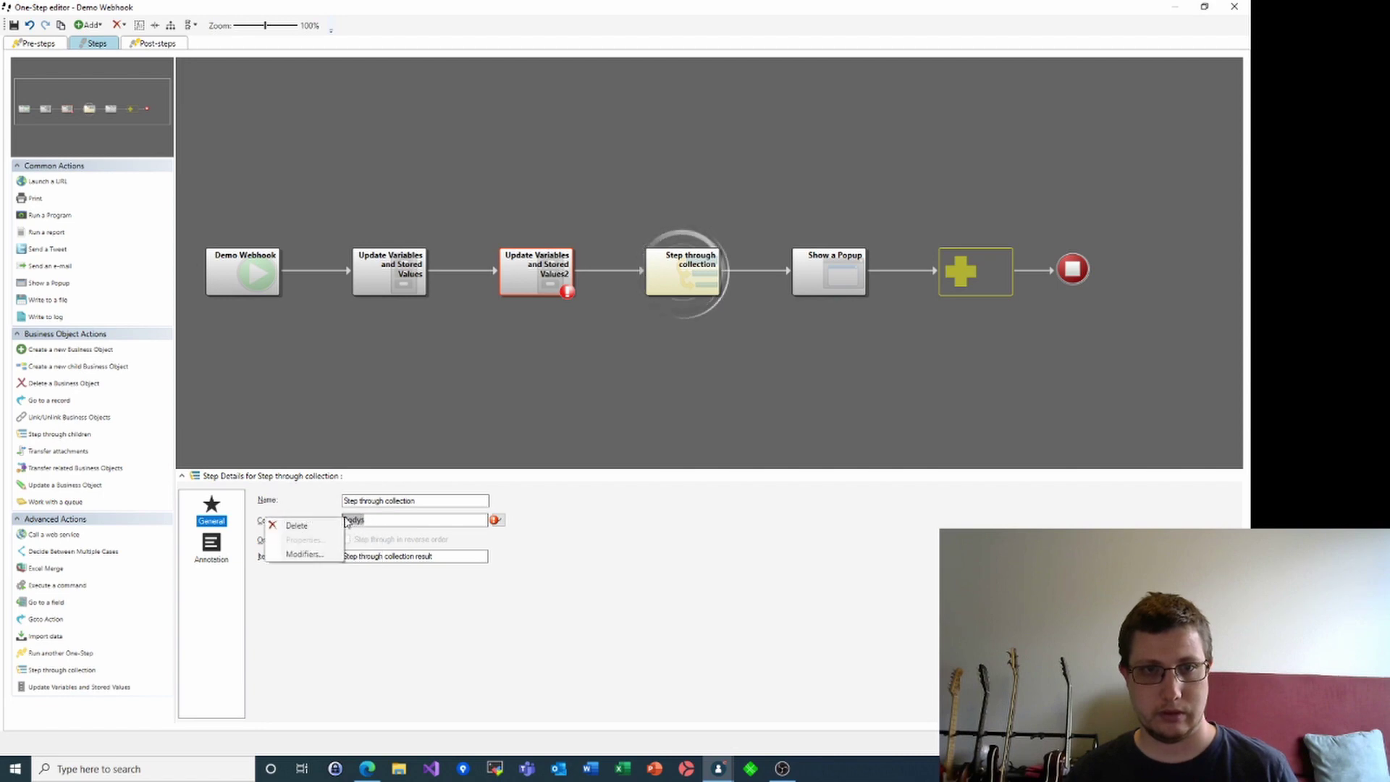
click(338, 527)
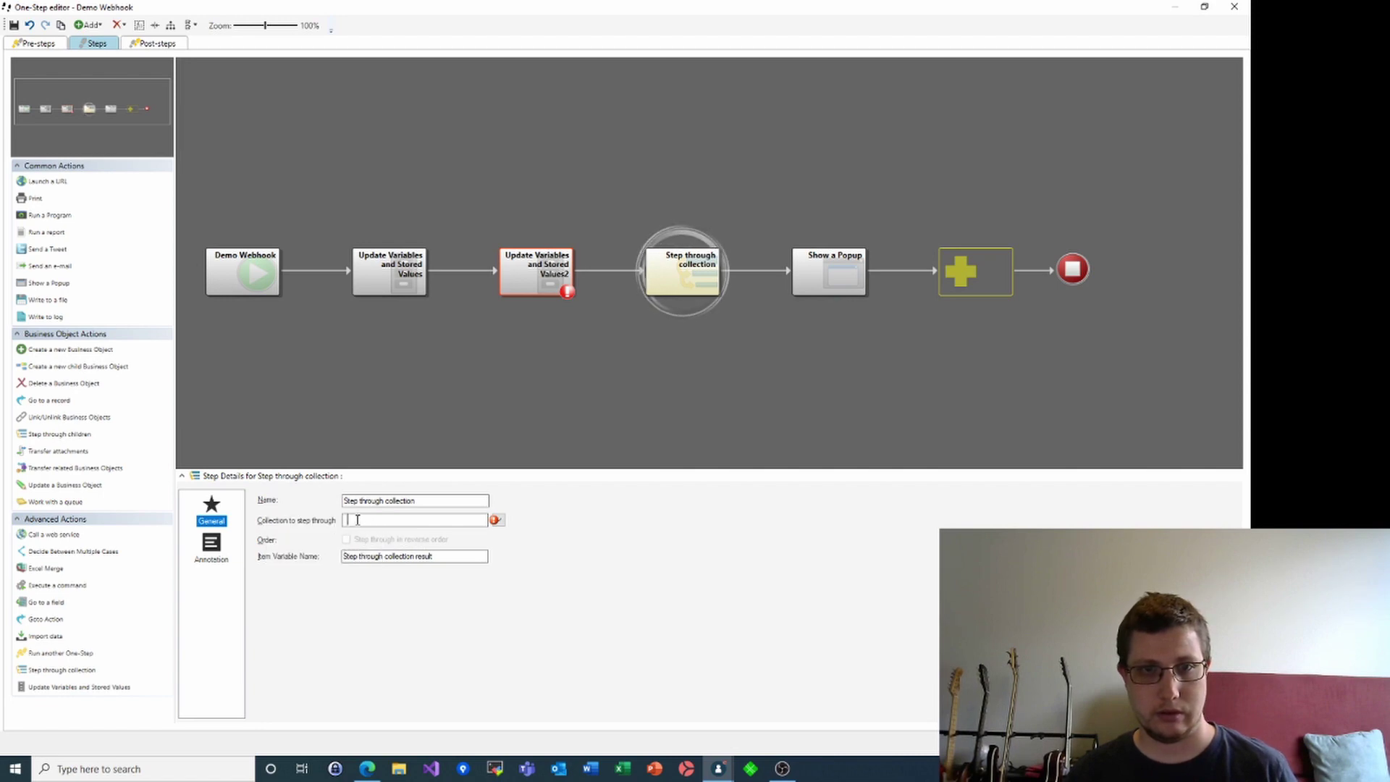
- Insert the Names variable as the collection to step through, recheck the action and clear the token again
click(357, 520)
double_click(411, 621)
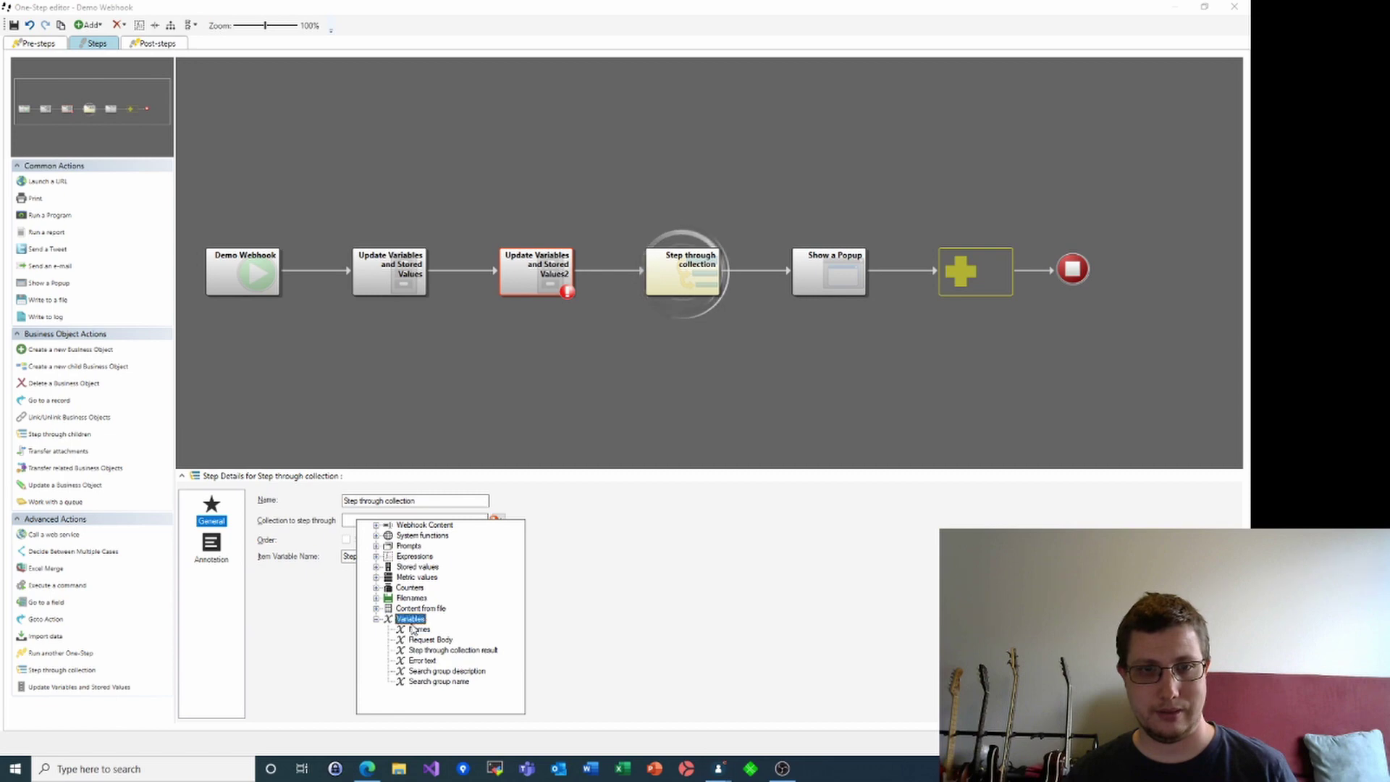
click(375, 620)
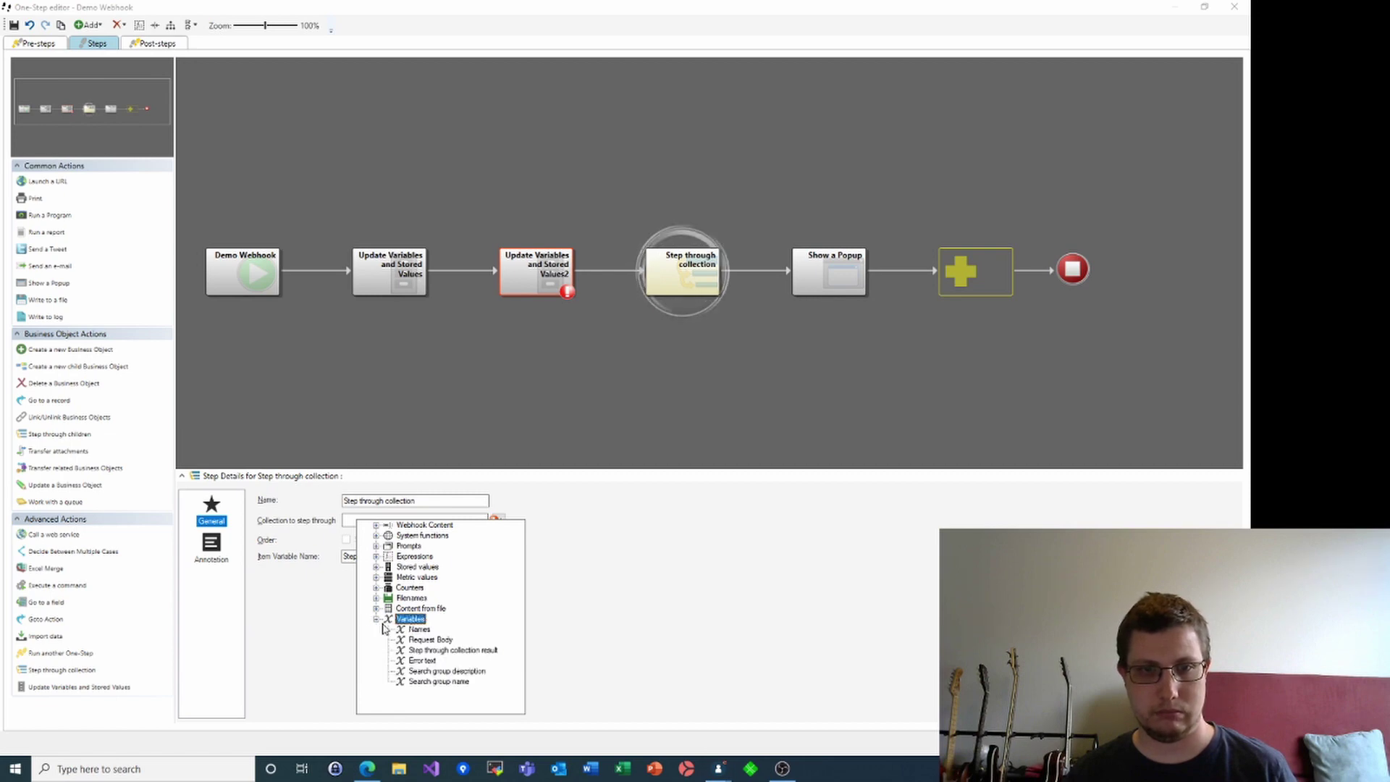
click(416, 630)
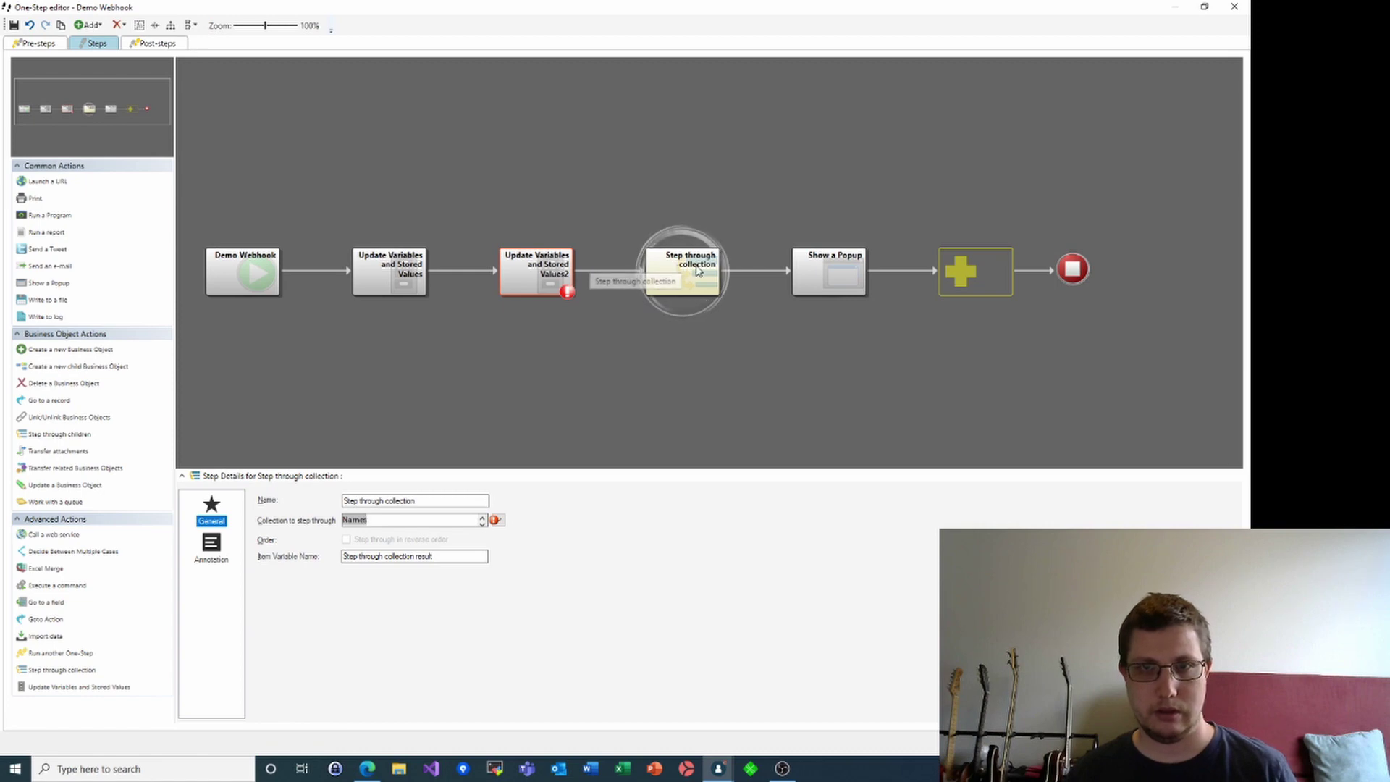
click(829, 273)
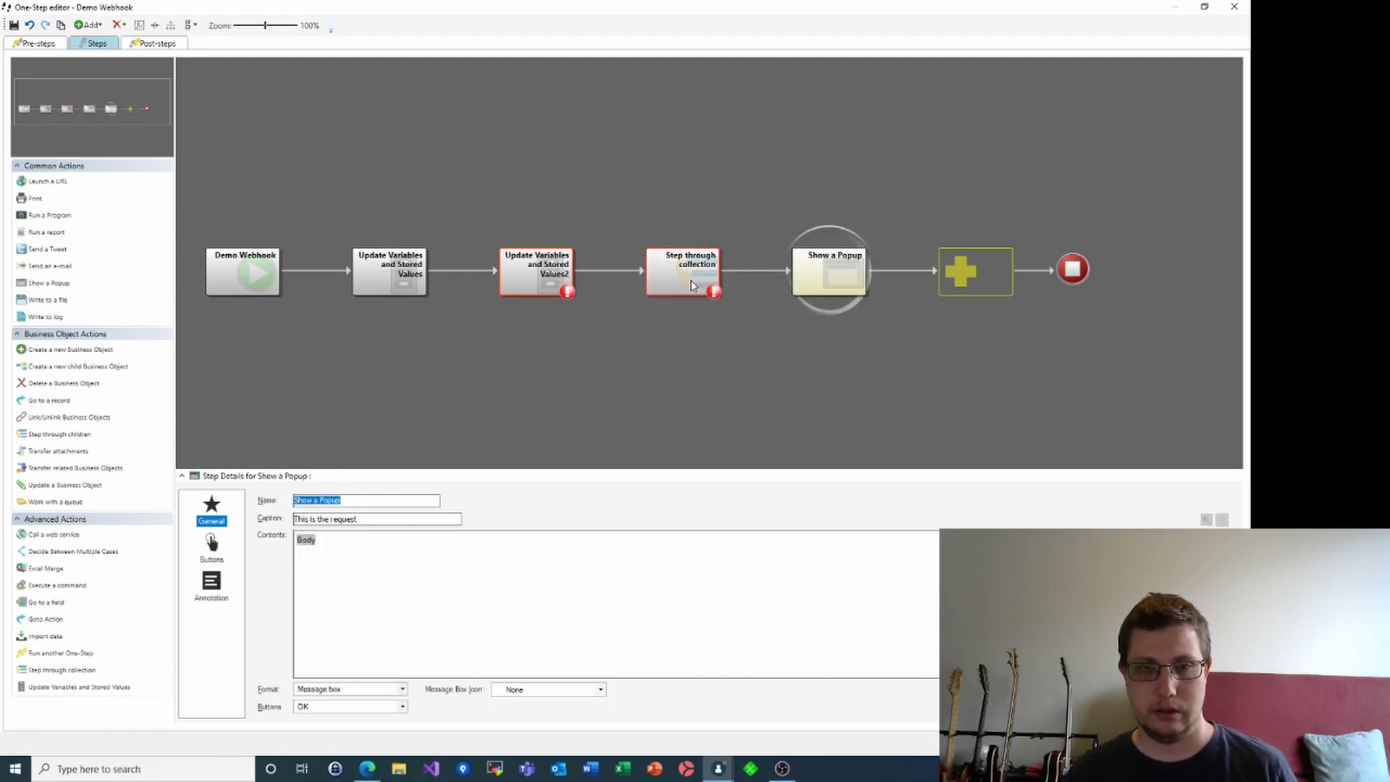
click(681, 284)
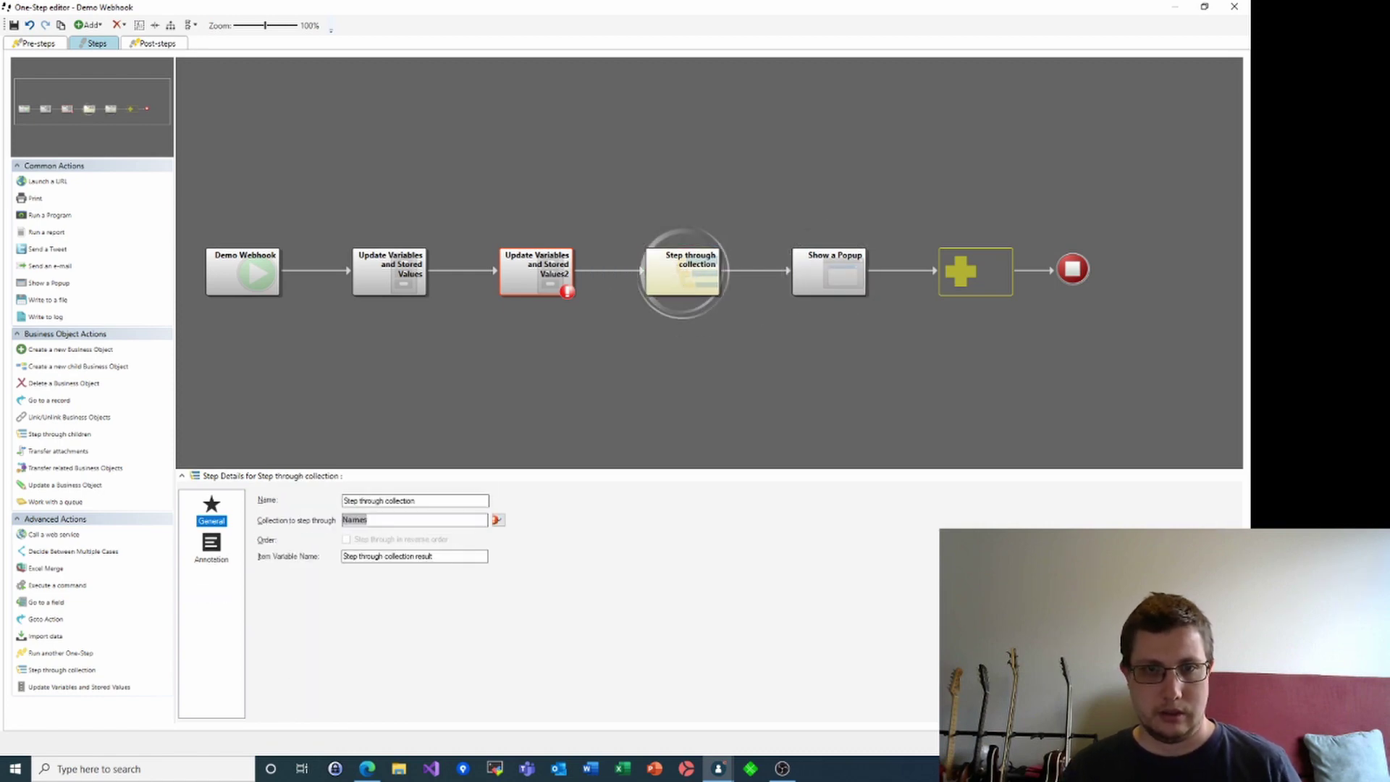
click(502, 522)
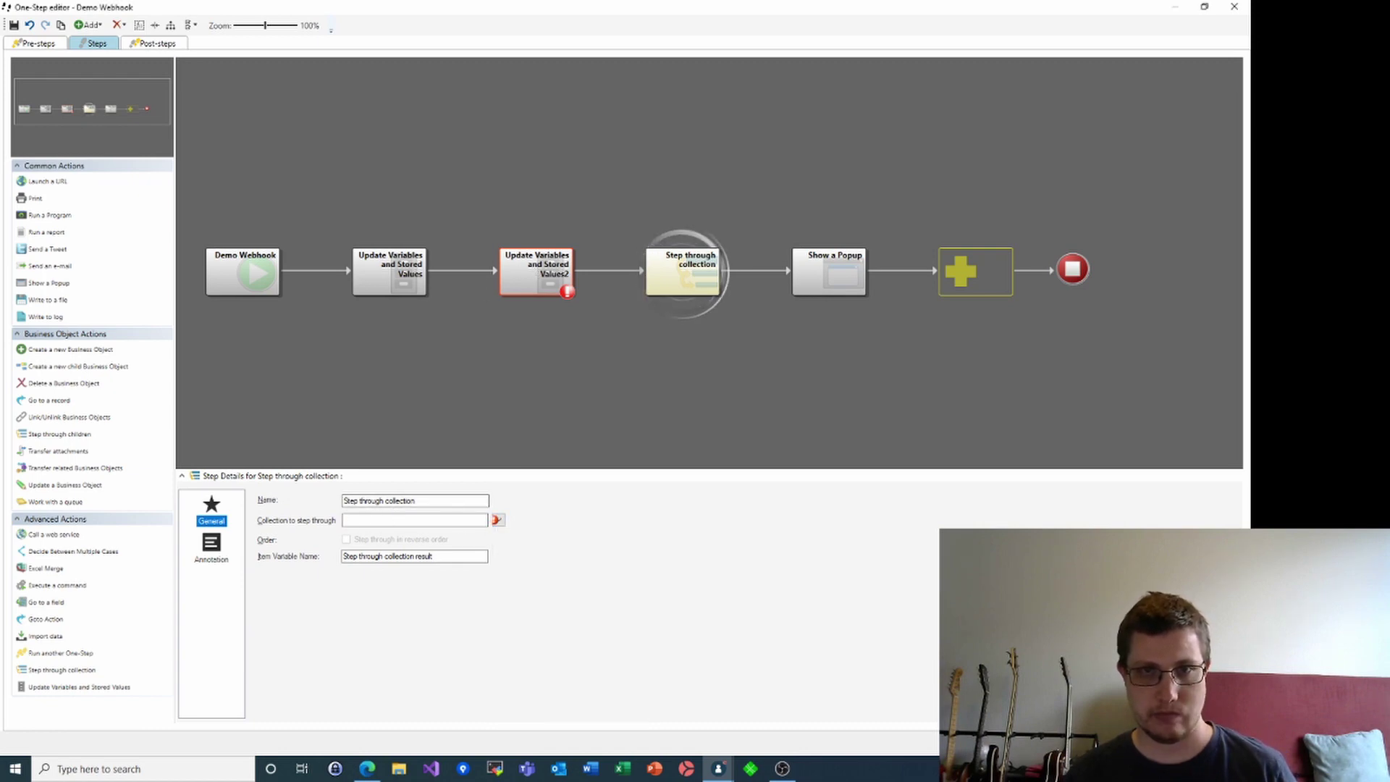
- Reselect Names as the target variable in the second Update Variables and Stored Values action
click(536, 272)
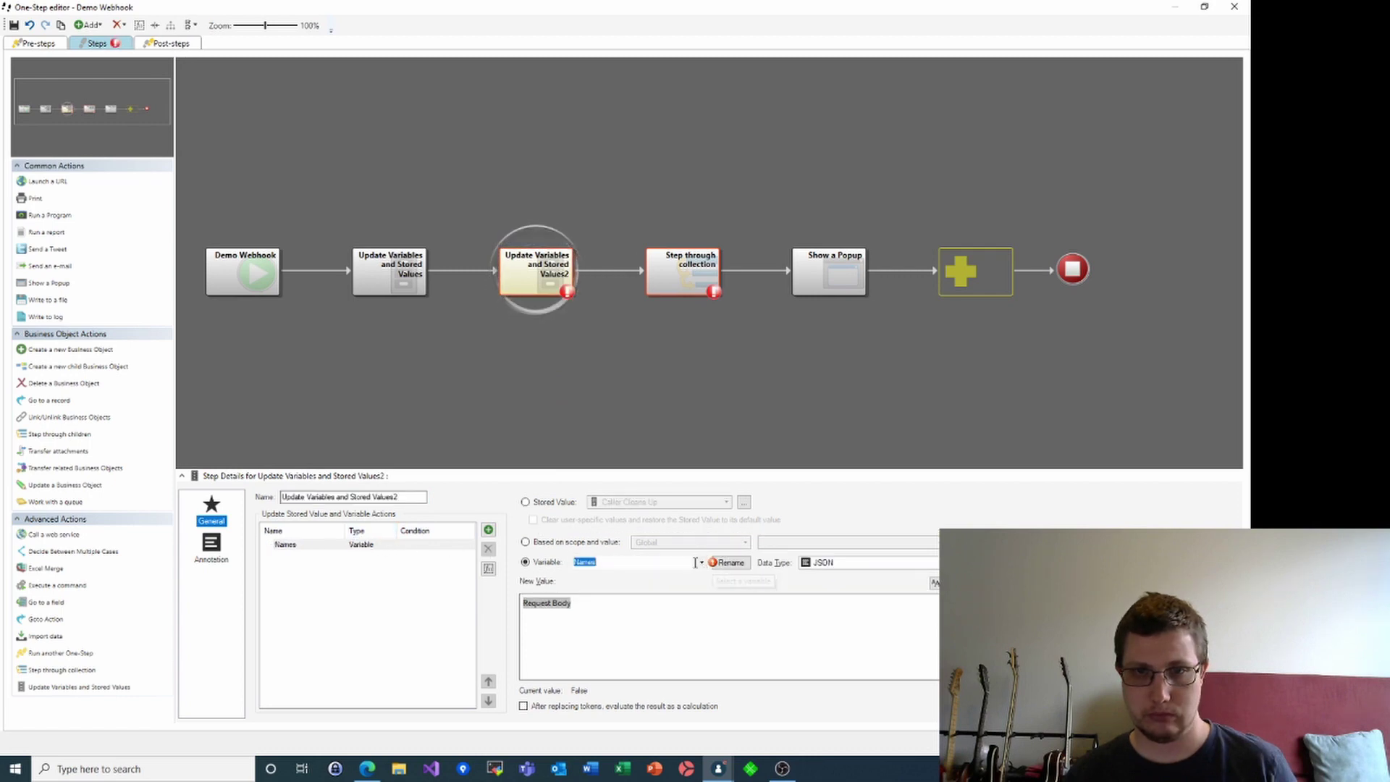
click(703, 563)
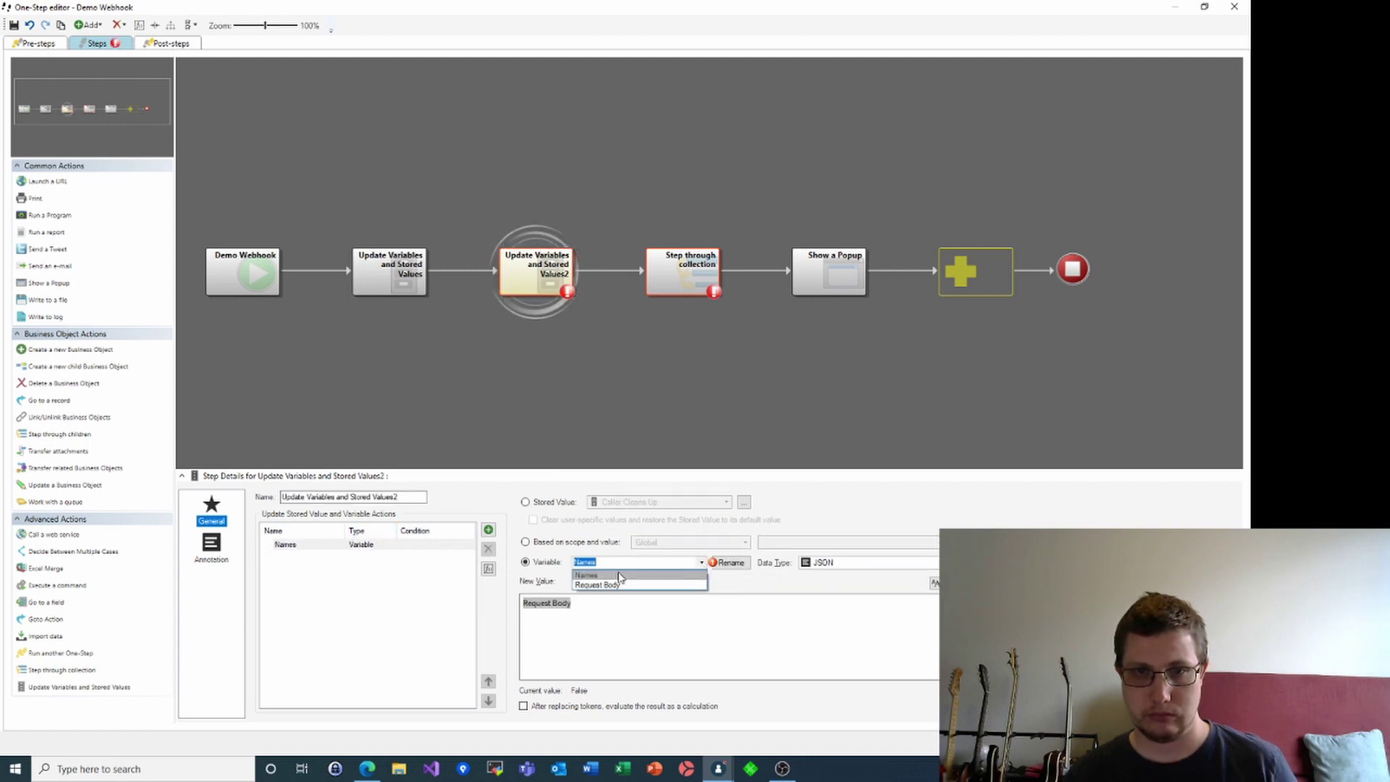
click(612, 577)
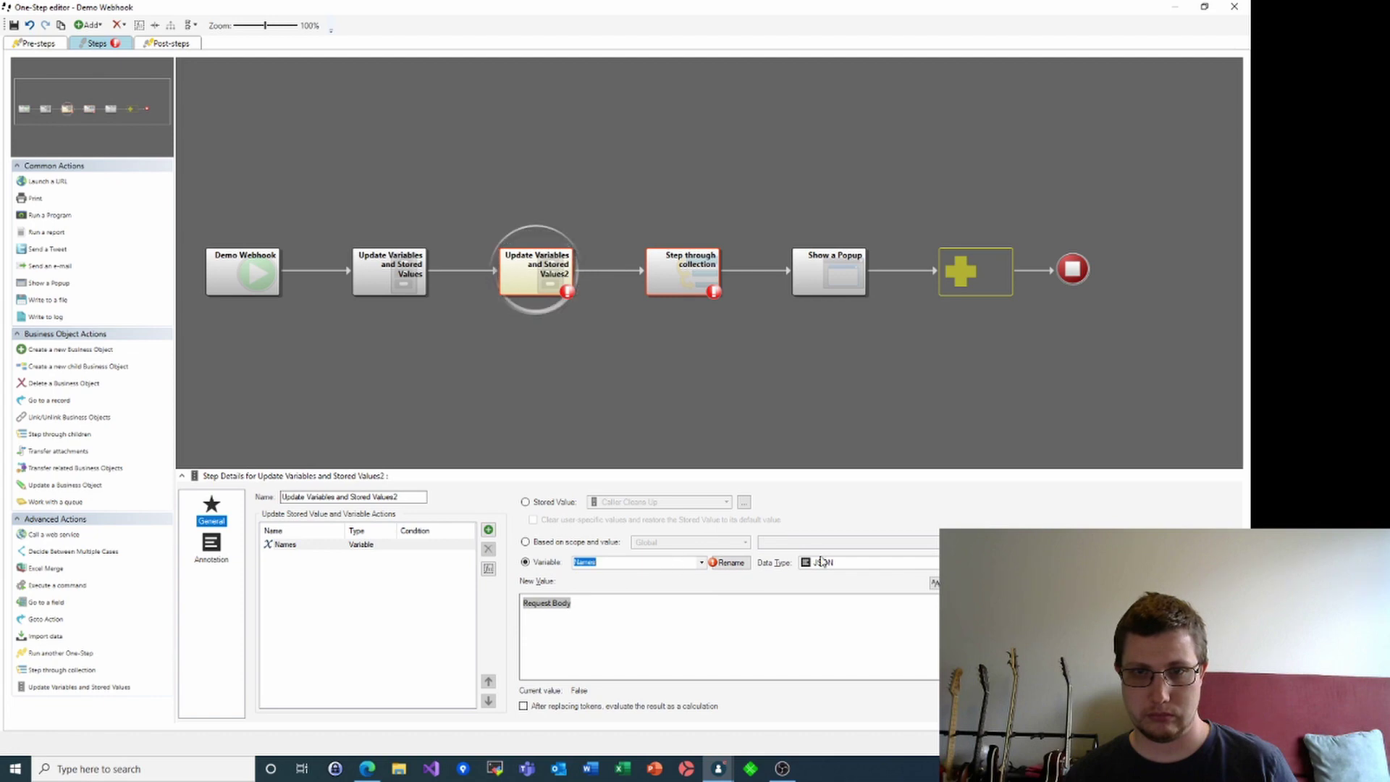
- Set the Names variable's data type to JSON Array and choose Names as the collection for the Step through collection action
click(842, 565)
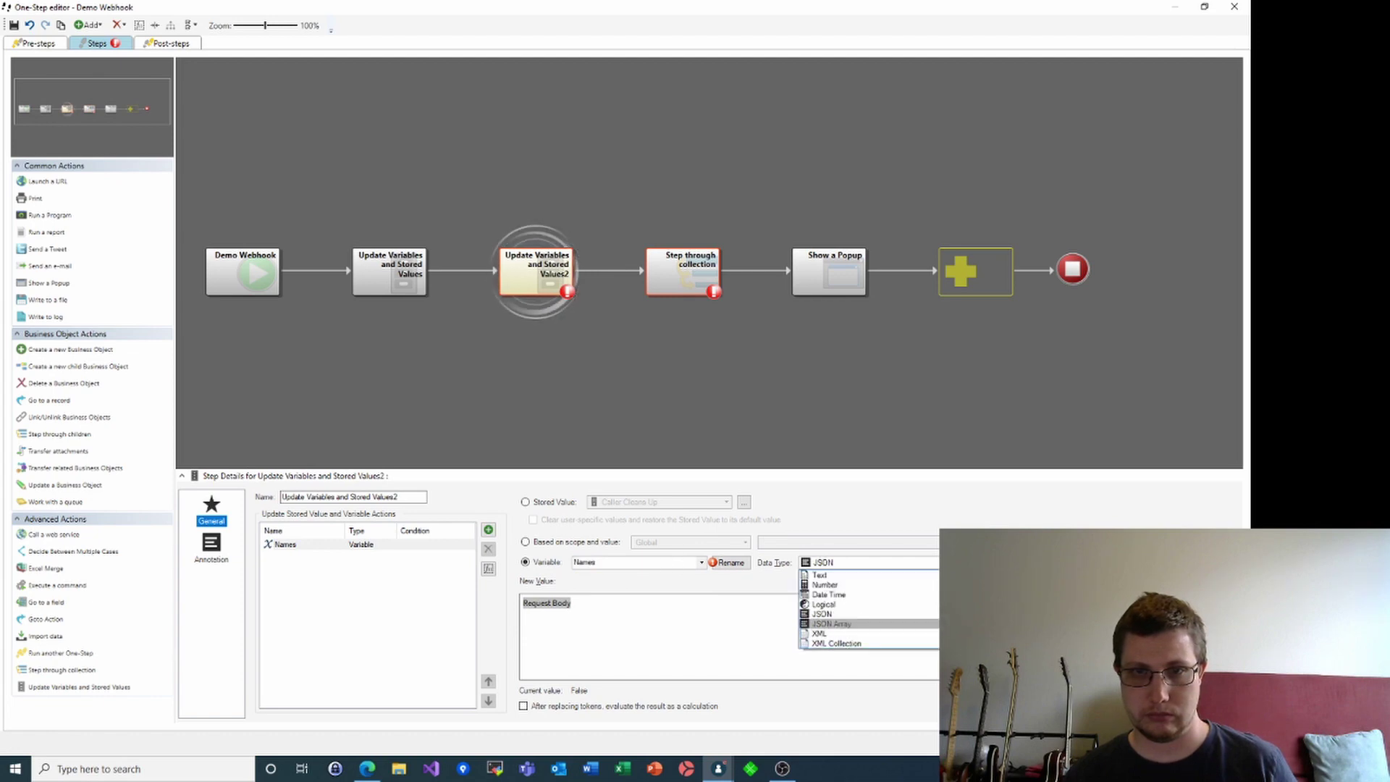
click(819, 628)
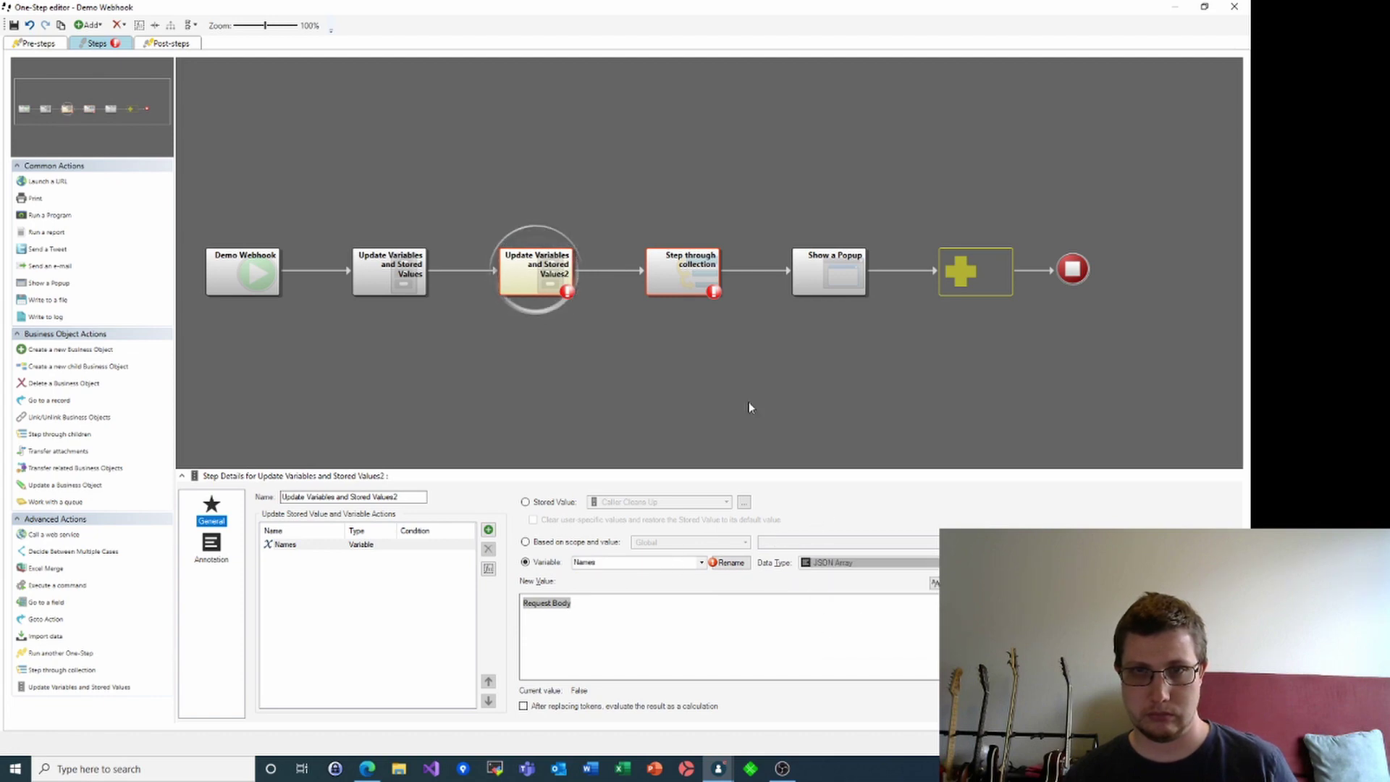
click(661, 265)
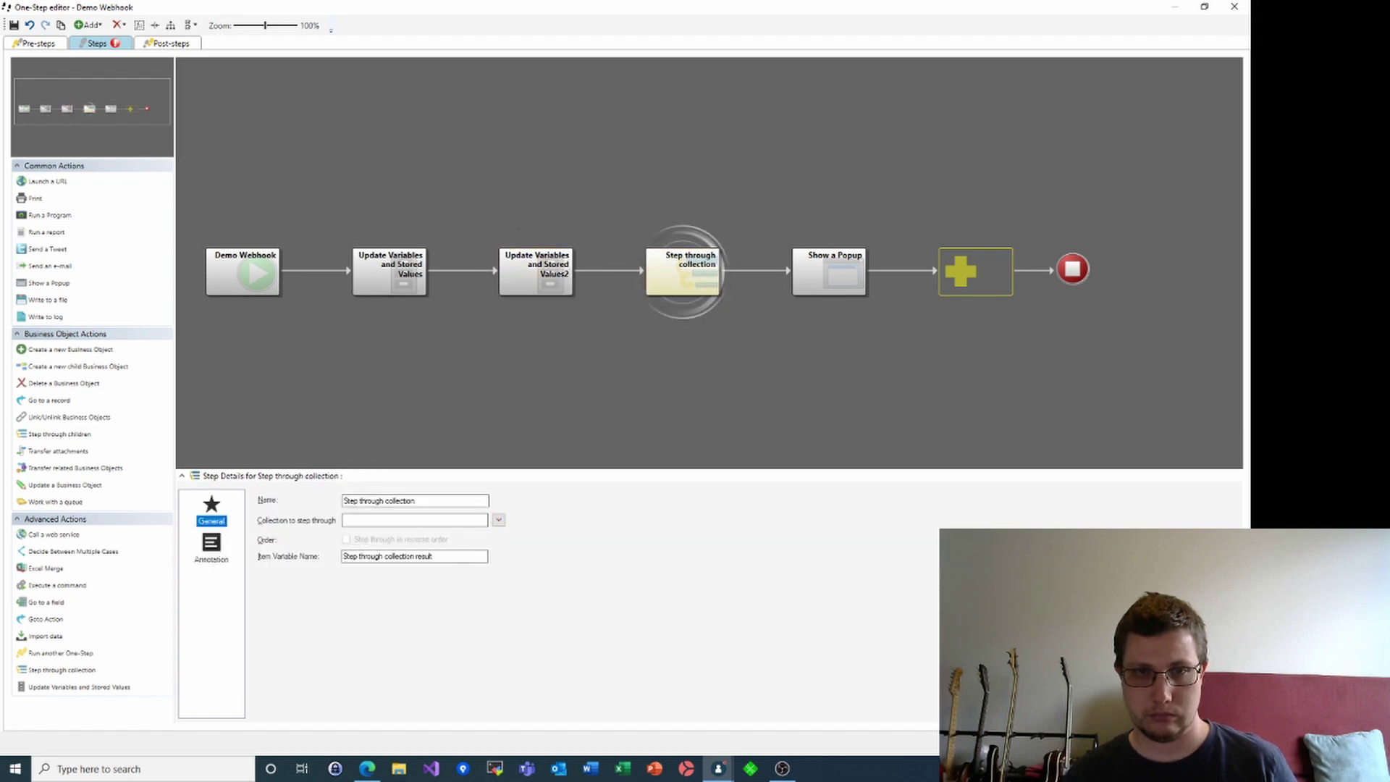
click(498, 520)
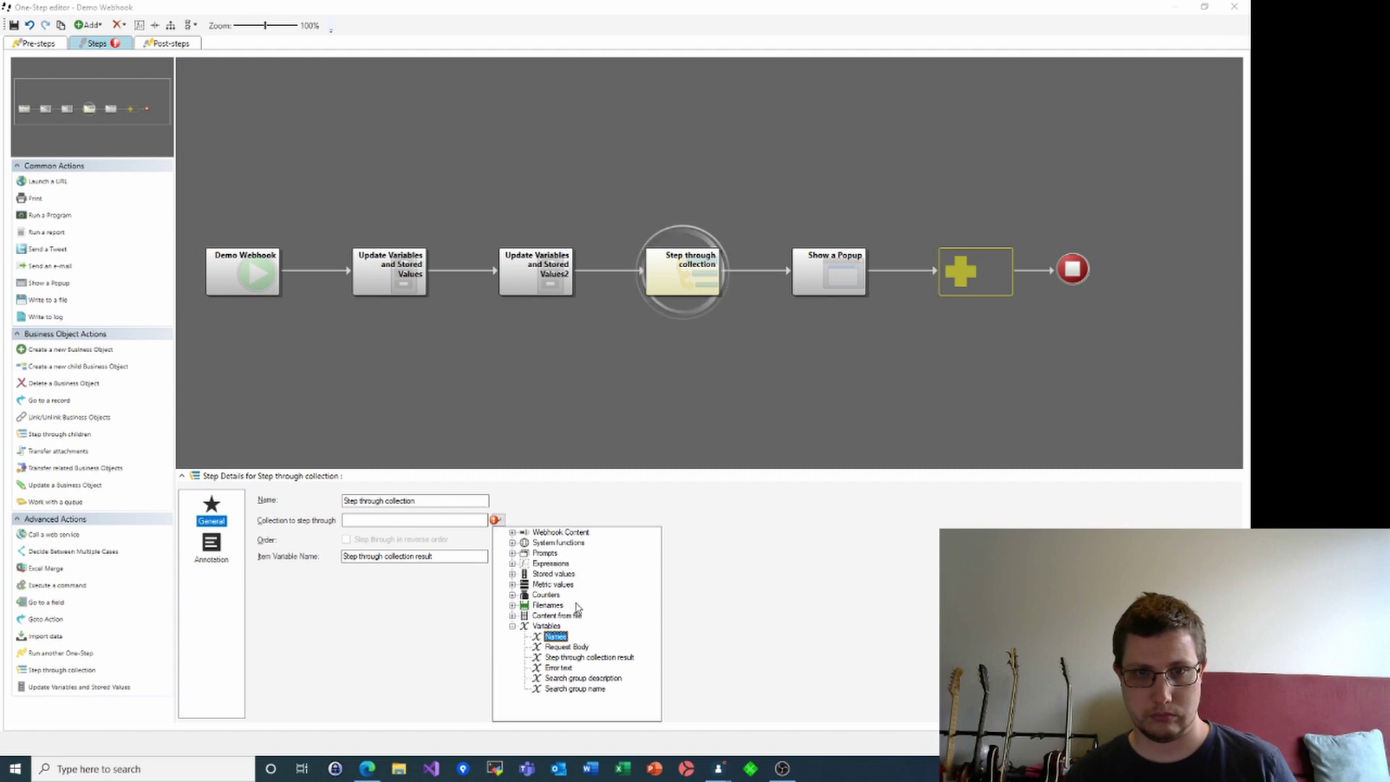
click(553, 637)
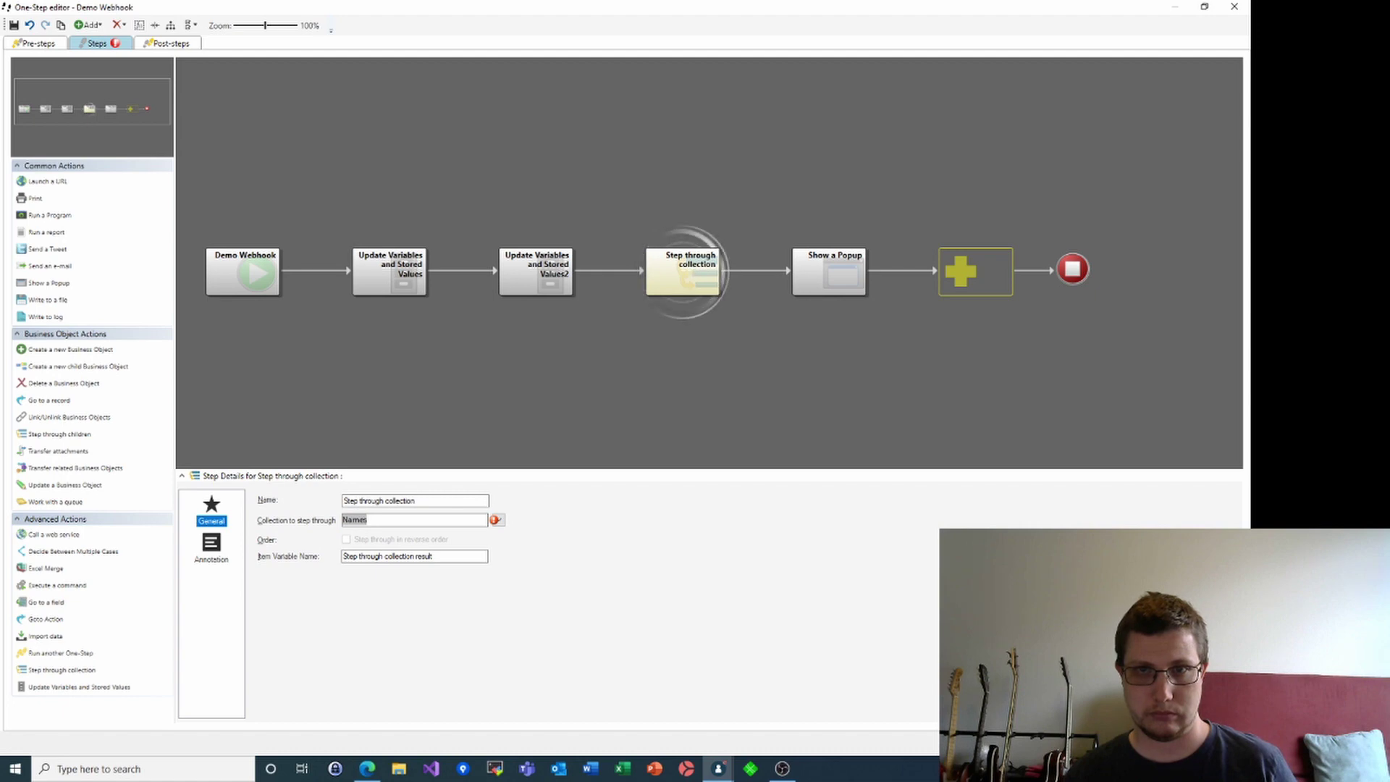
- Inside the Step through collection action, add a Show a Popup action with the Step through collection result variable as contents, and save
double_click(682, 273)
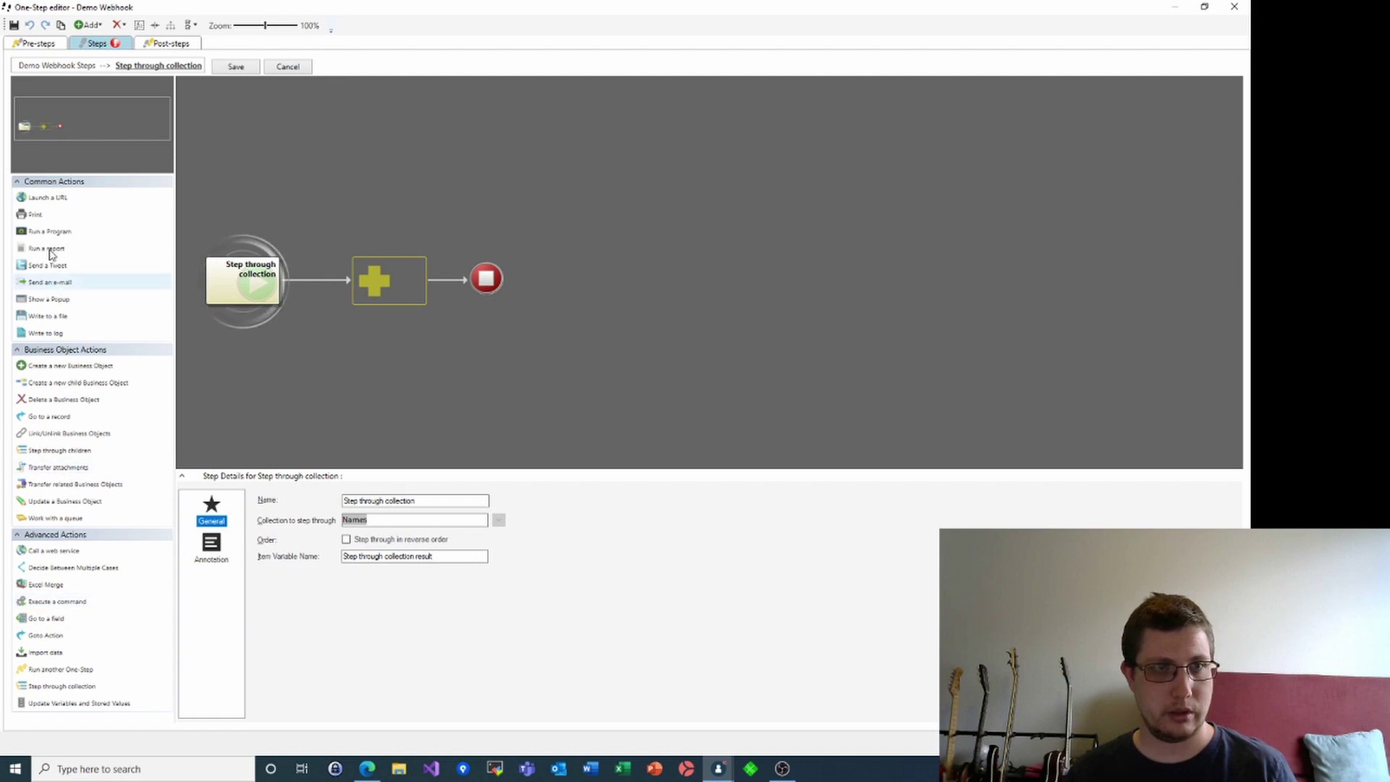
drag(47, 299, 368, 279)
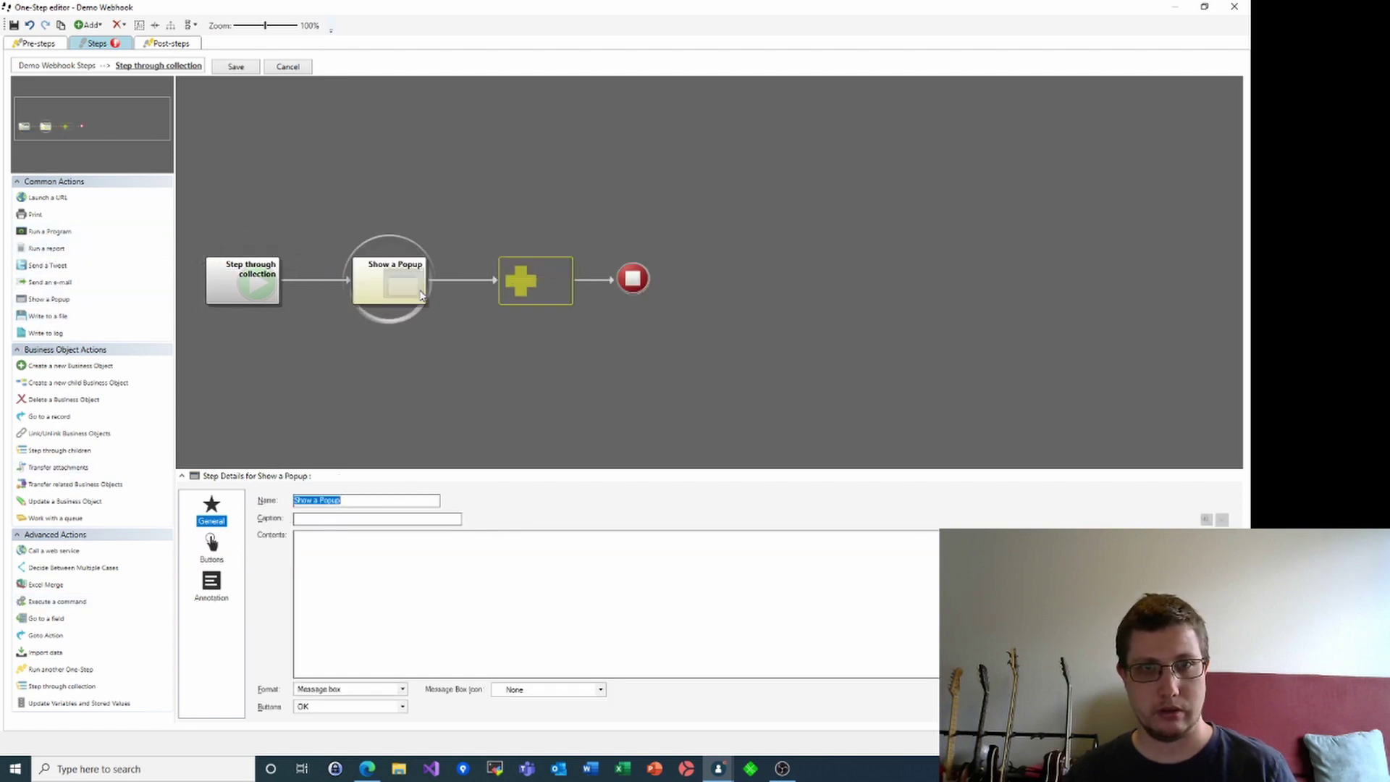
click(319, 553)
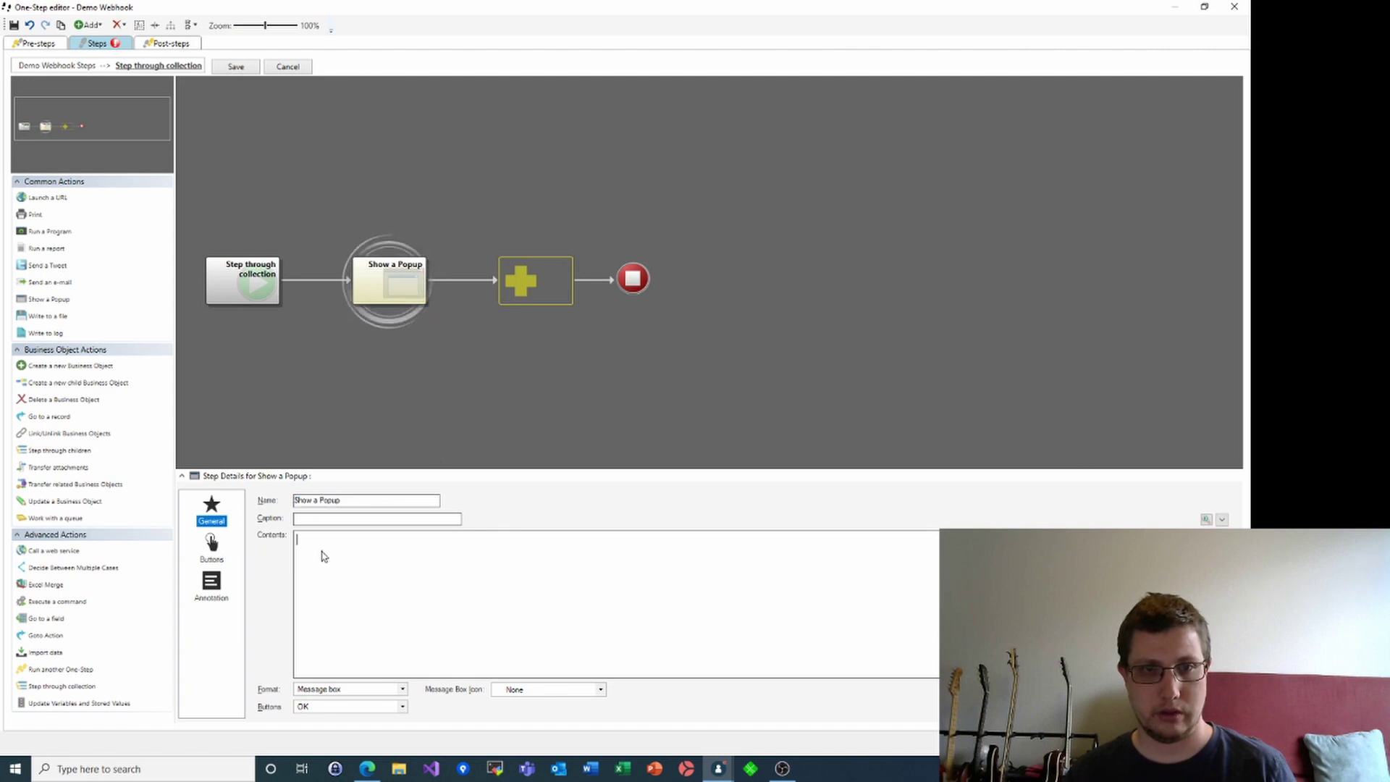
right_click(315, 539)
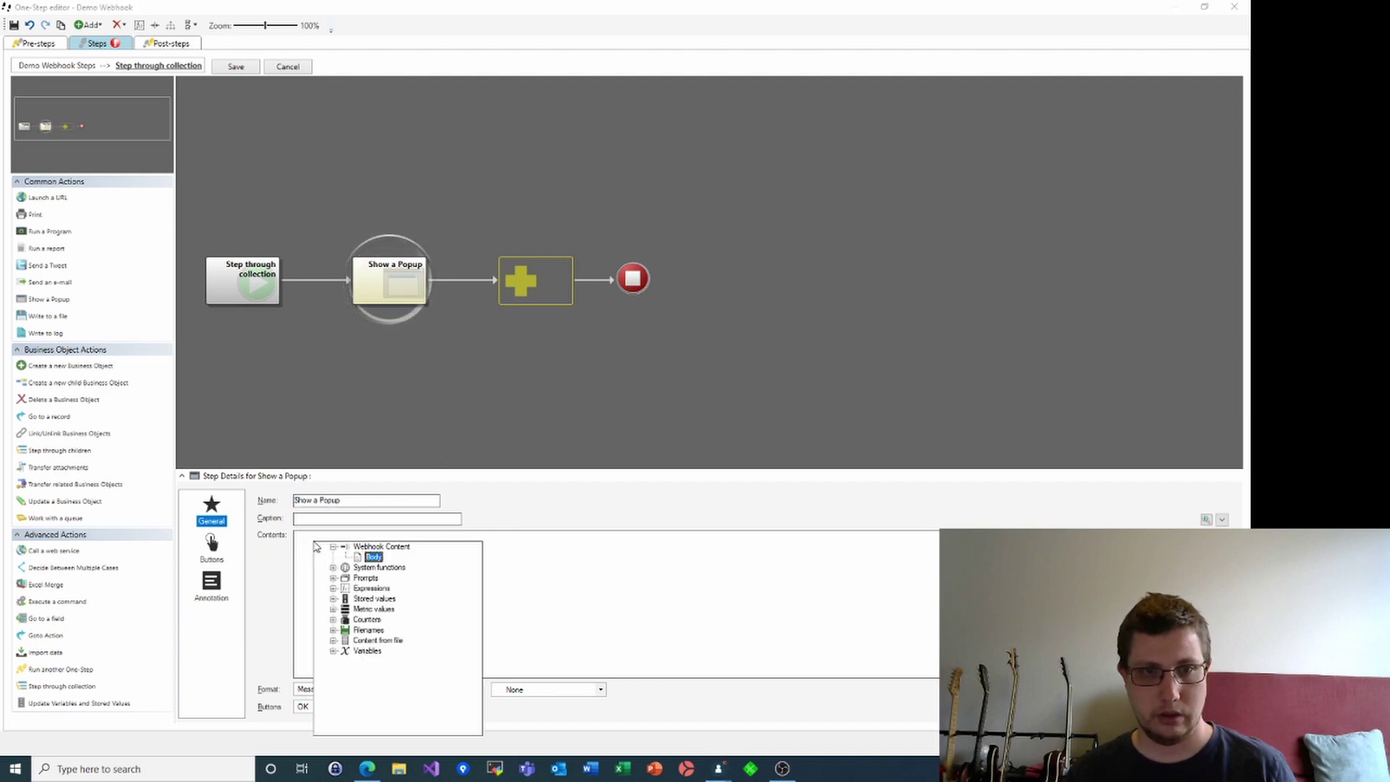
click(333, 651)
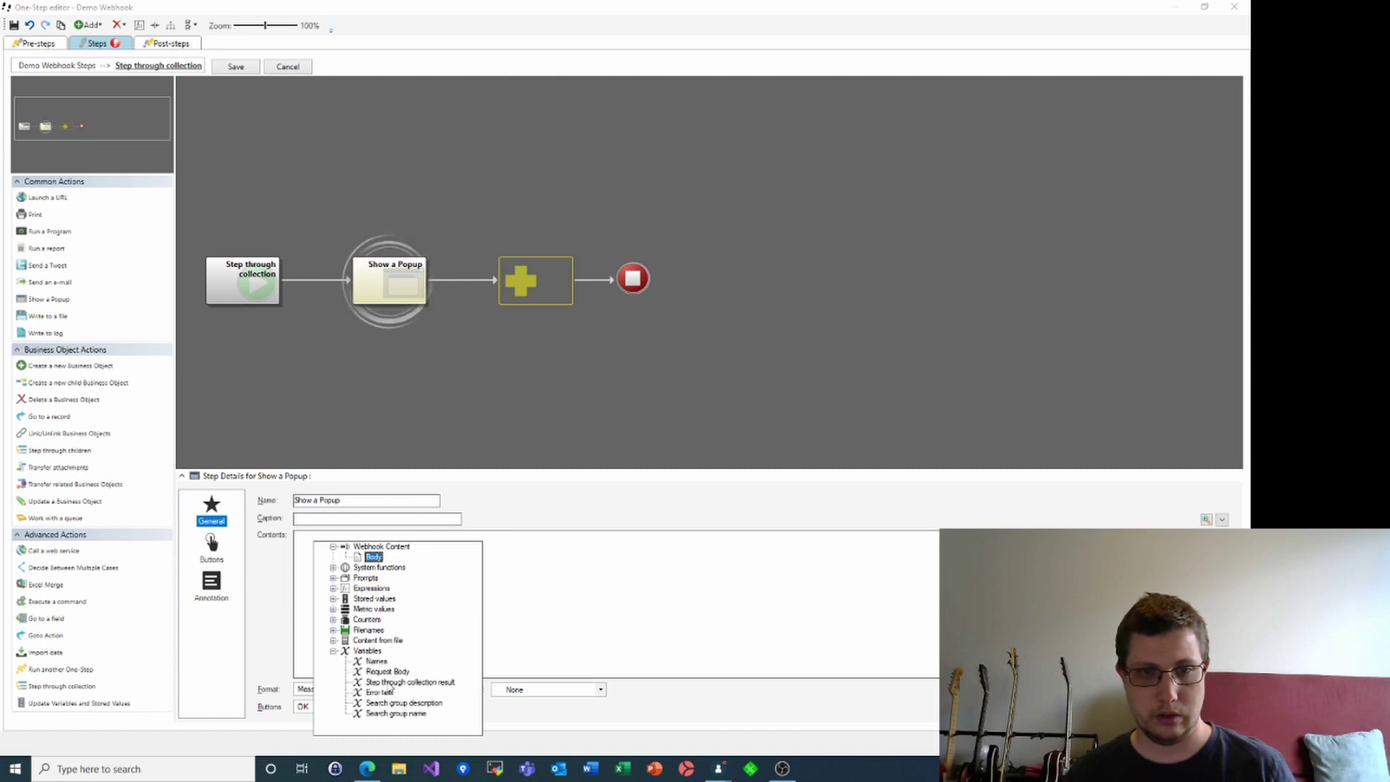
double_click(410, 682)
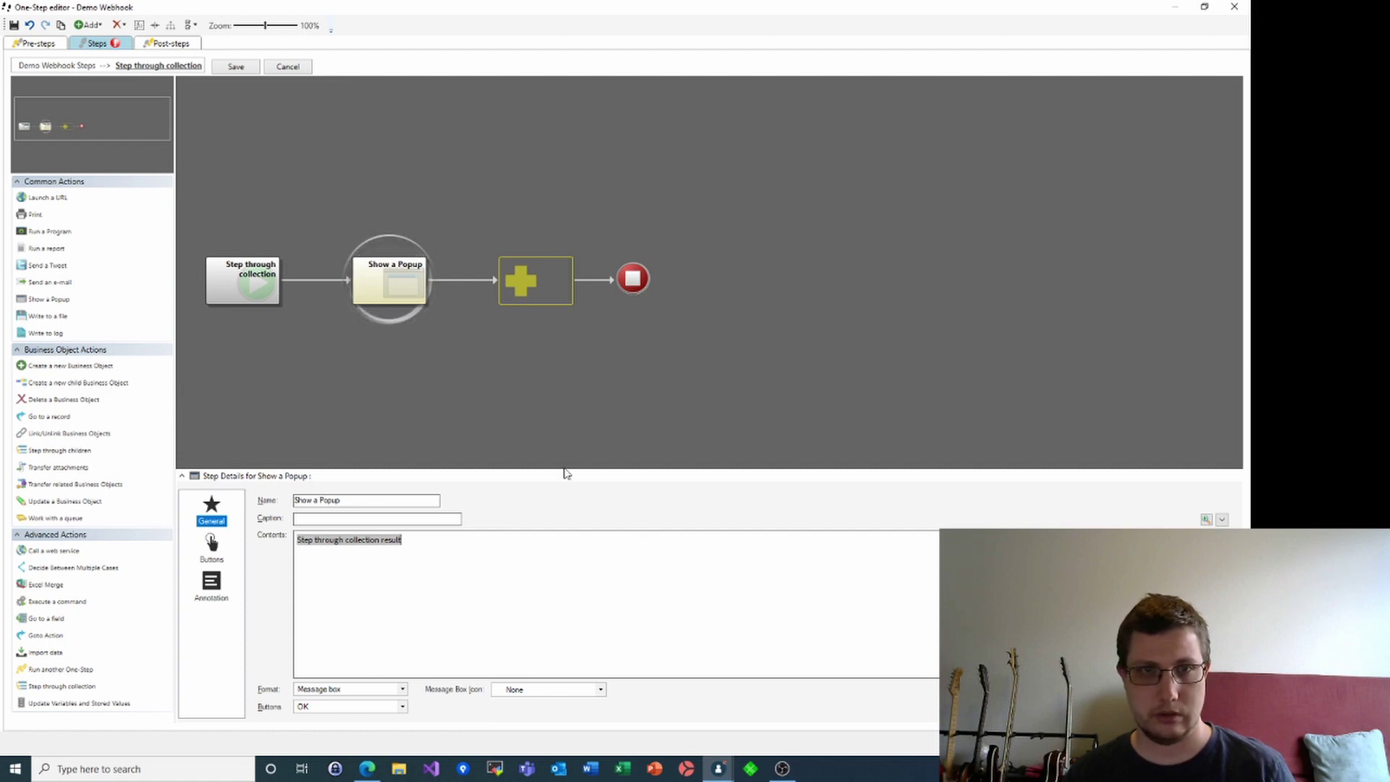
click(236, 70)
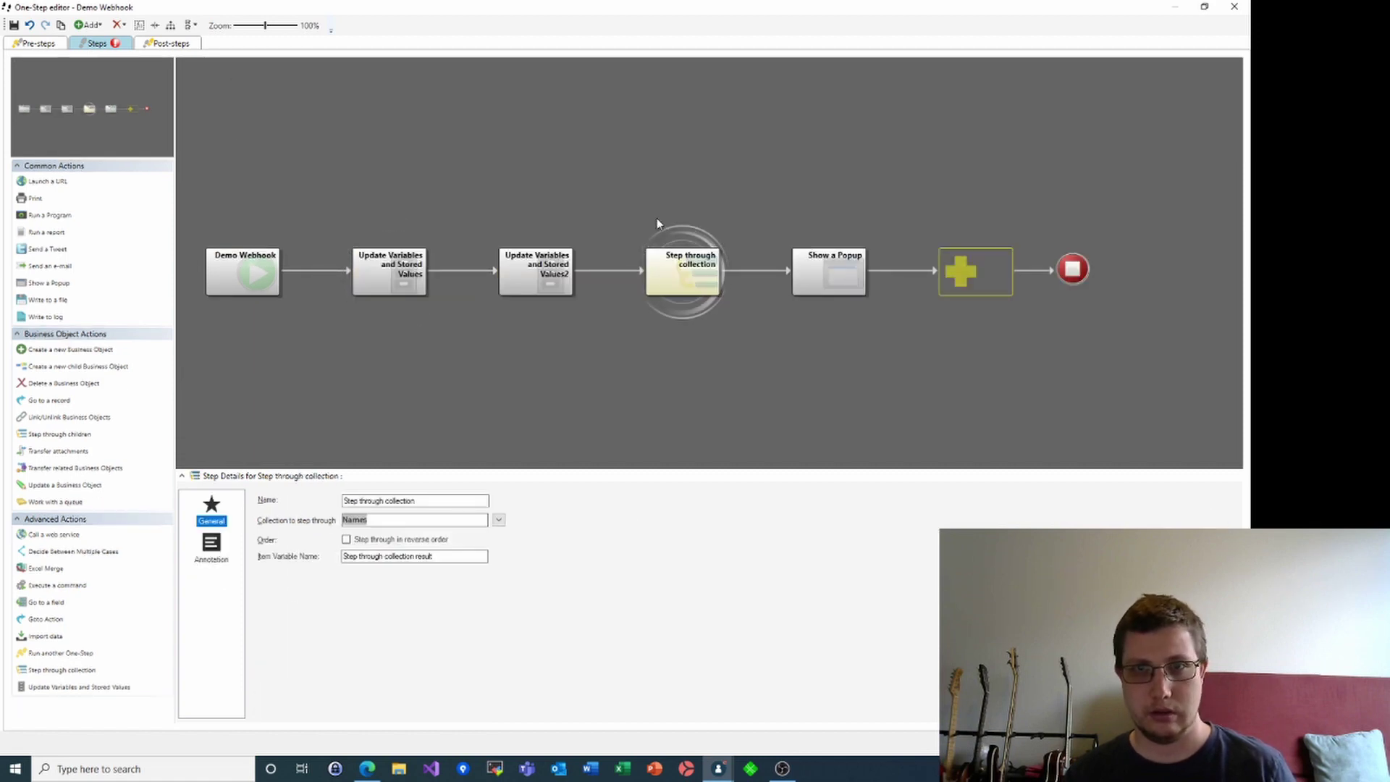
- Delete the outer Show a Popup action that follows Step through collection
click(832, 279)
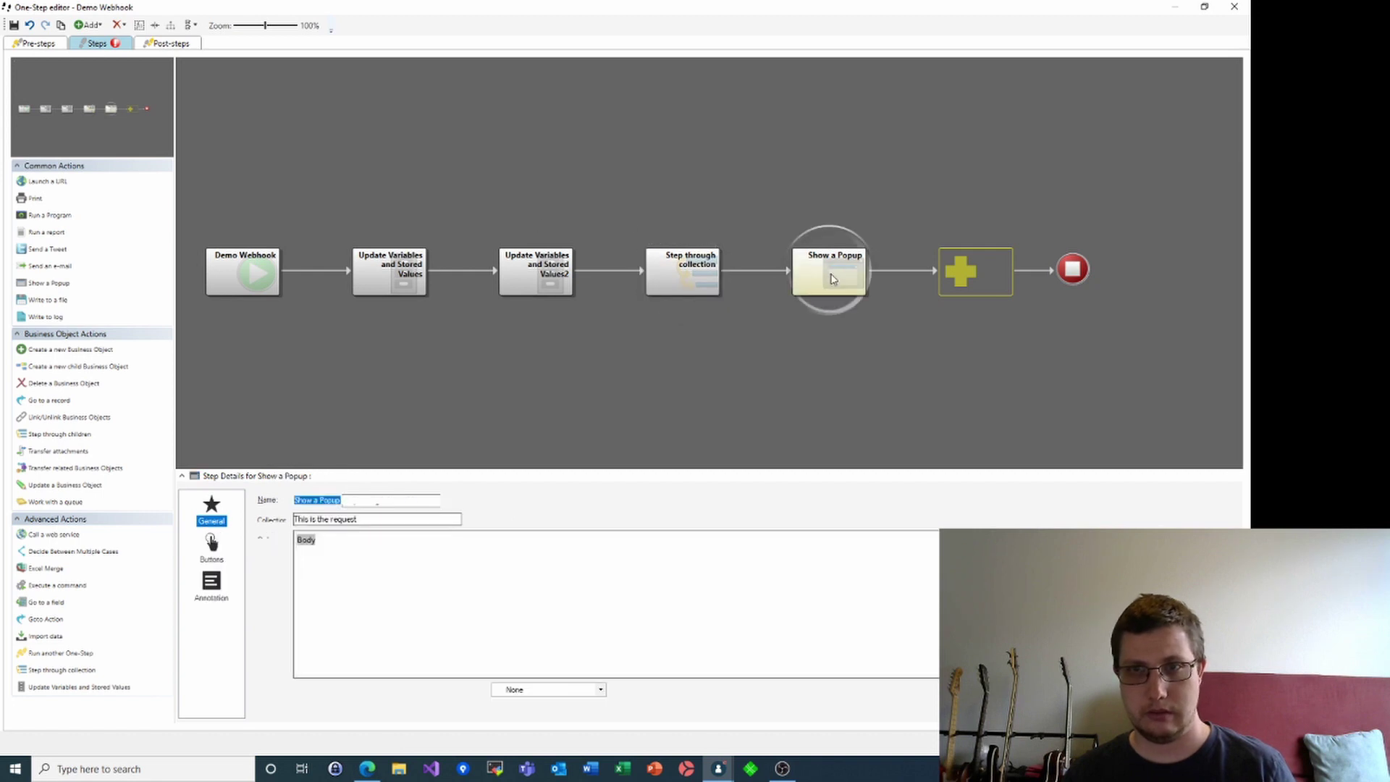
right_click(830, 277)
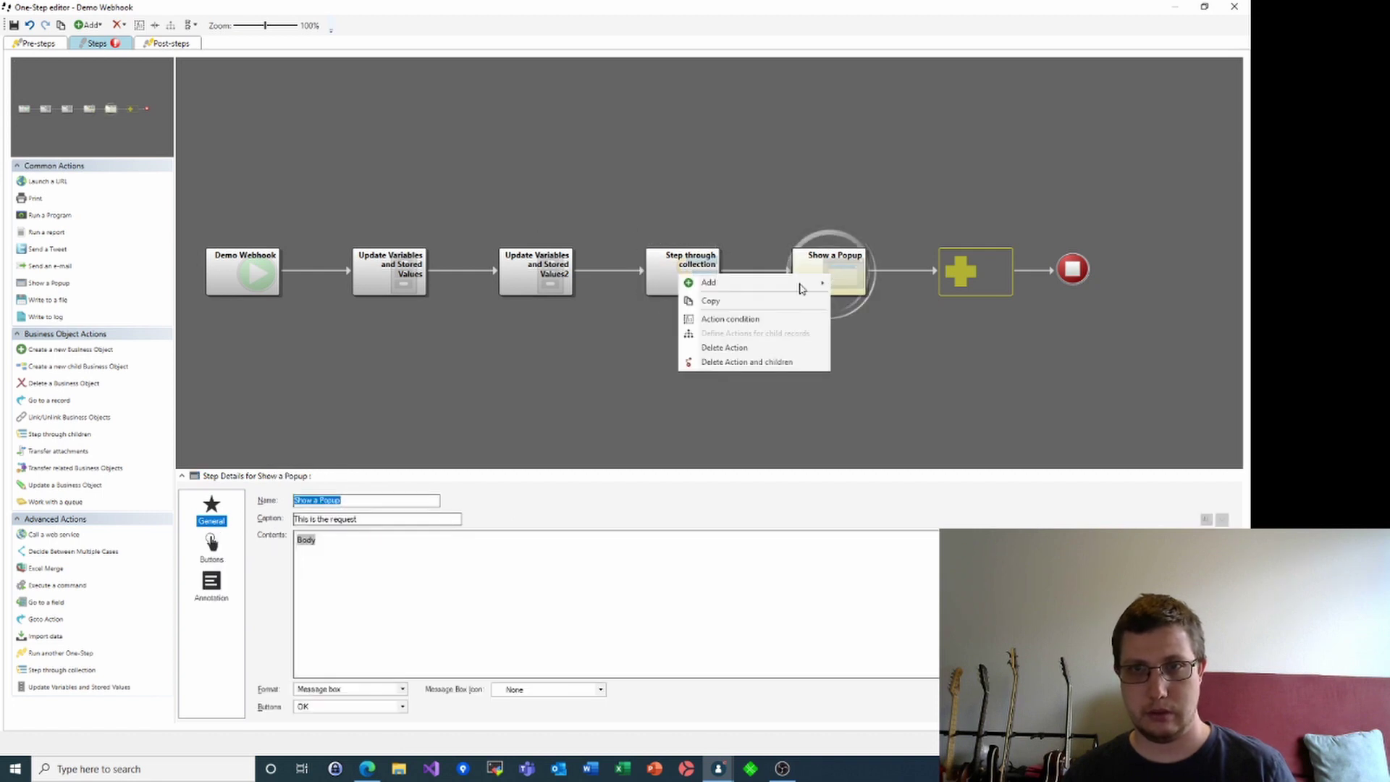
click(725, 349)
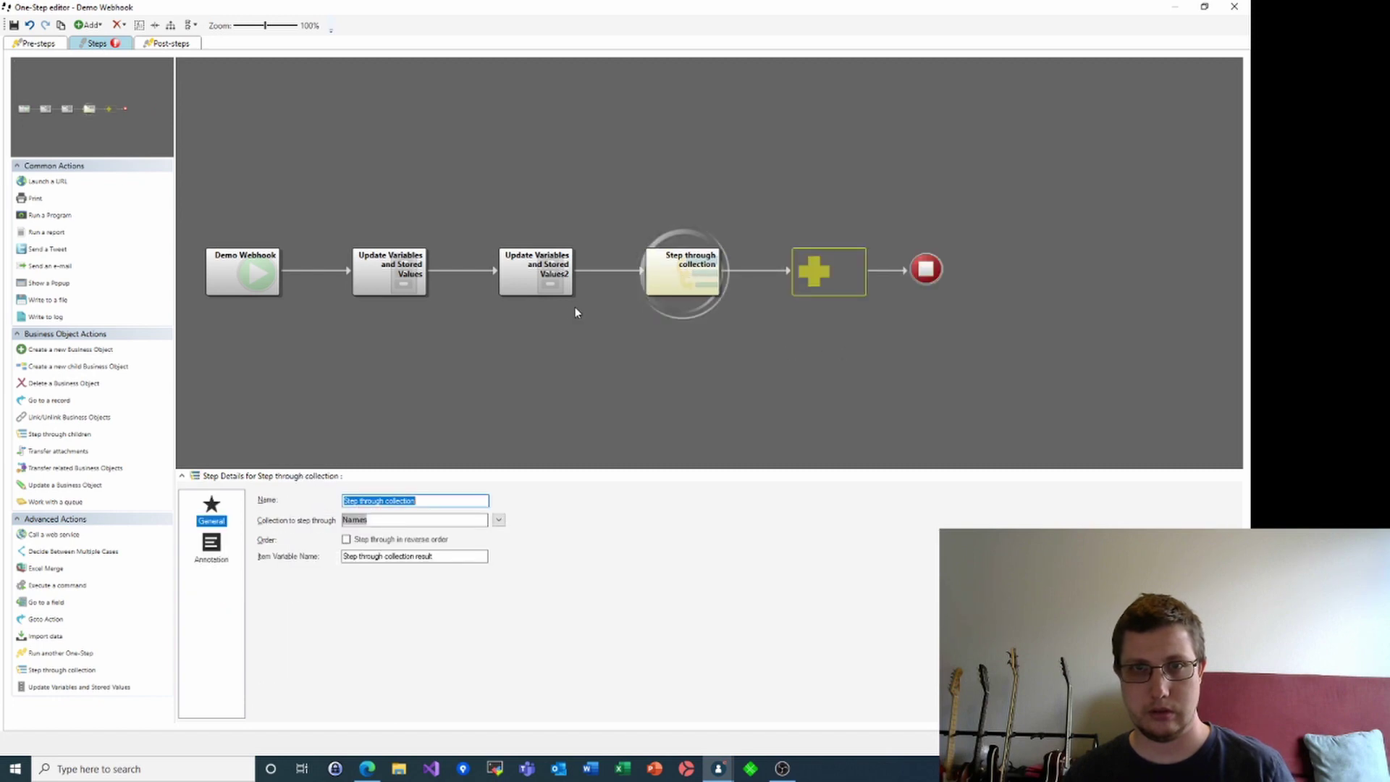
- Check the second Update Variables and Stored Values action, then close the editor and confirm Demo Webhook as the webhook's One-Step
click(552, 269)
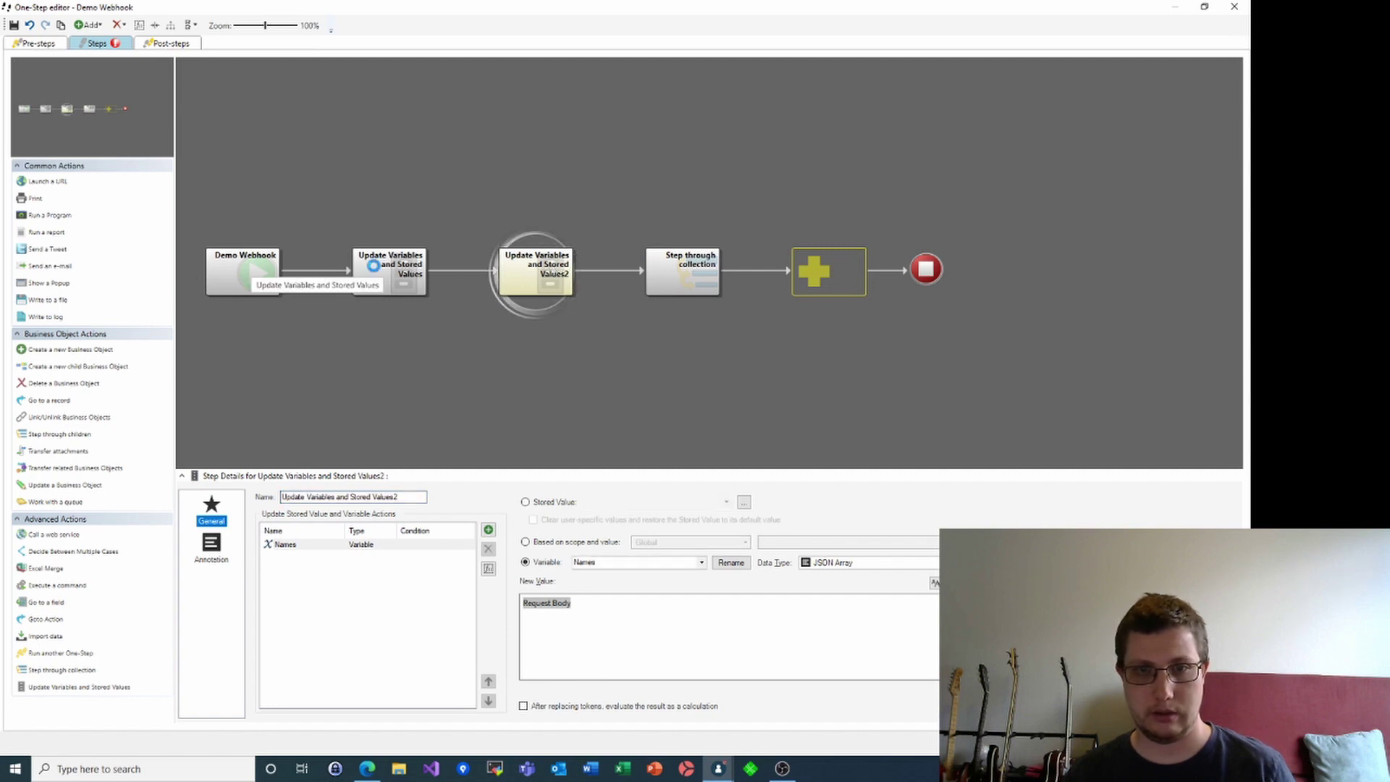
click(373, 266)
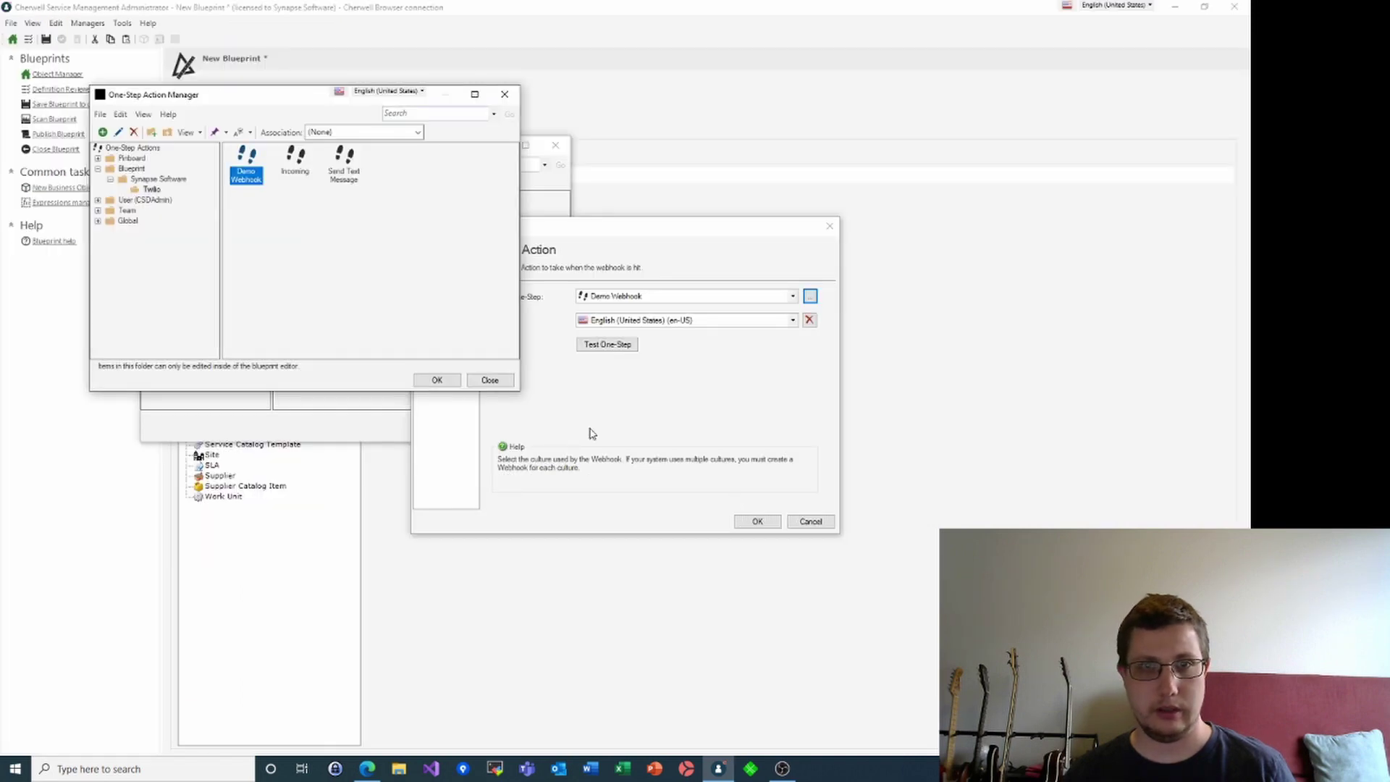
click(451, 381)
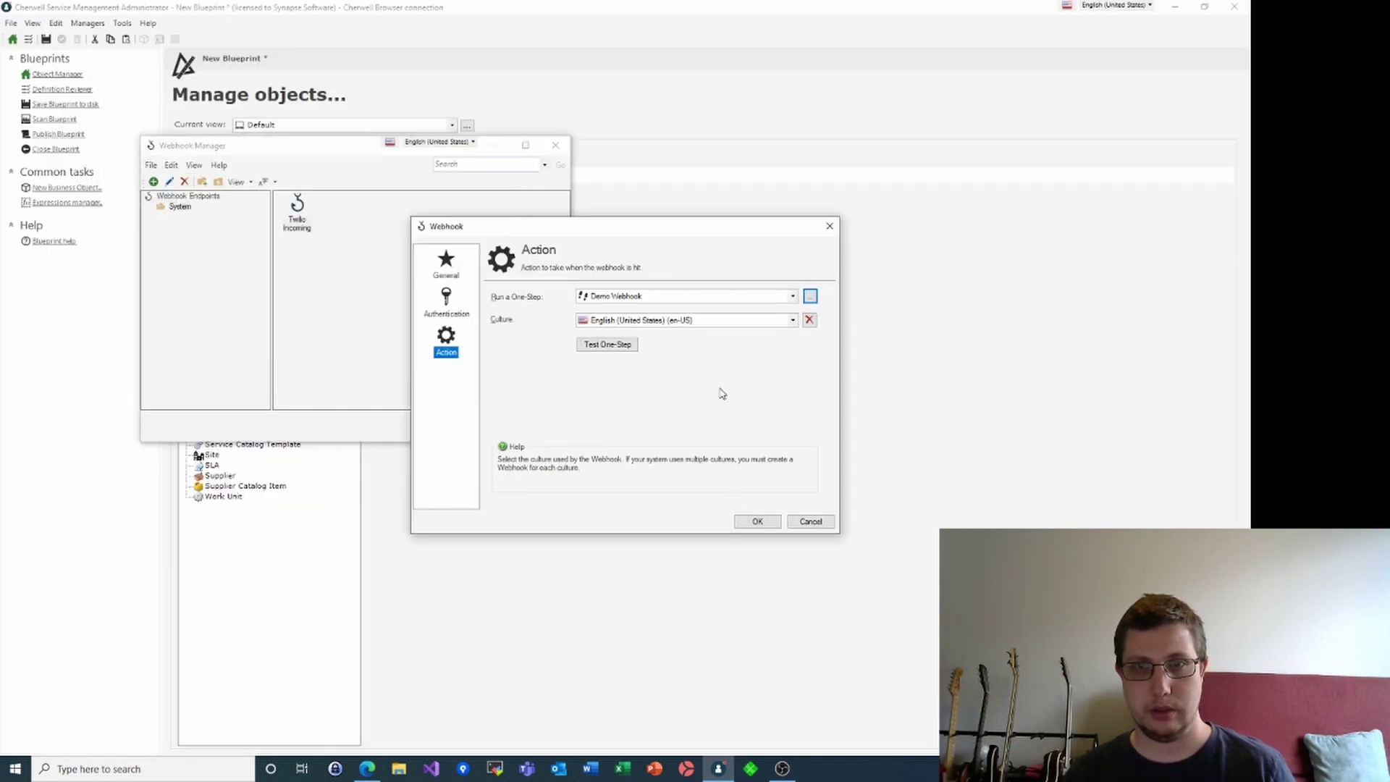
- Open the One-Step test and enter a JSON webhook body containing a "names" array of three sample first names
click(605, 348)
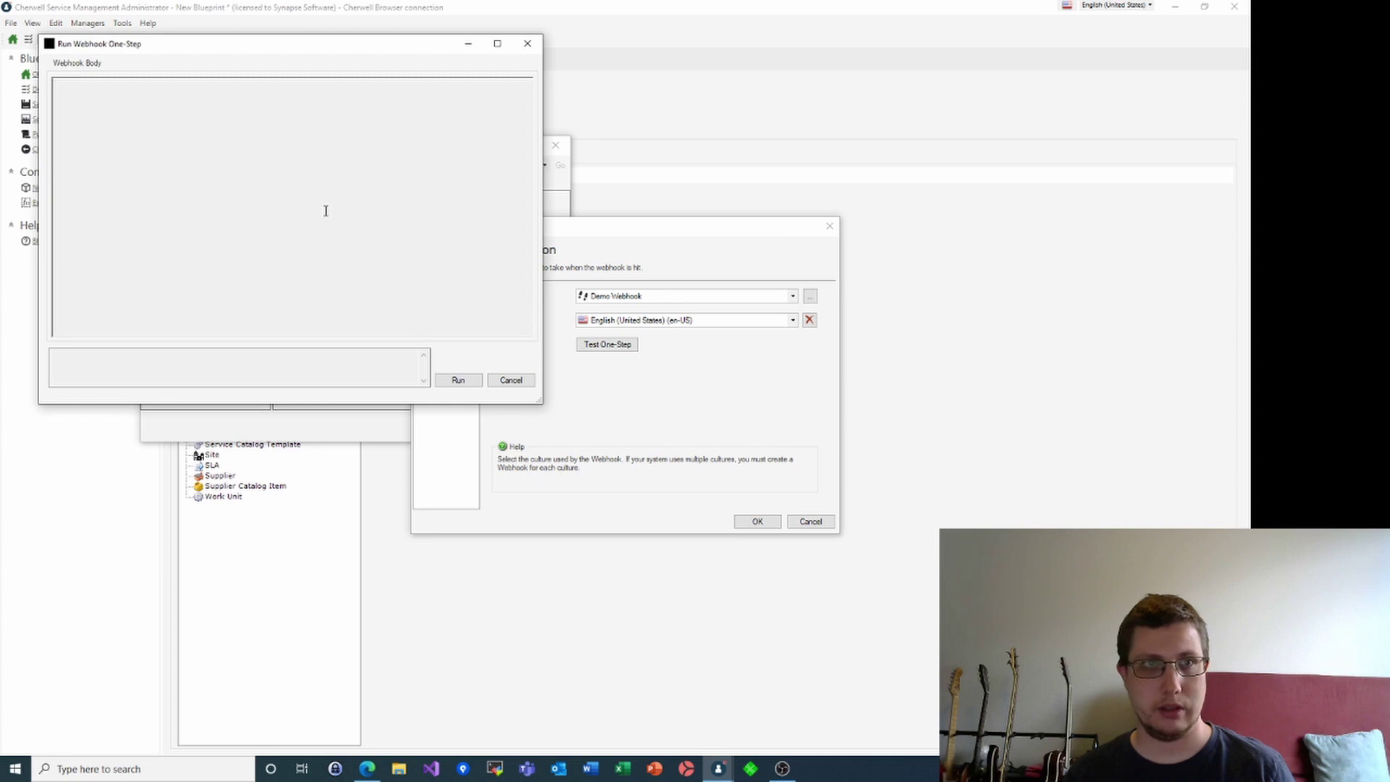
click(326, 211)
text({)
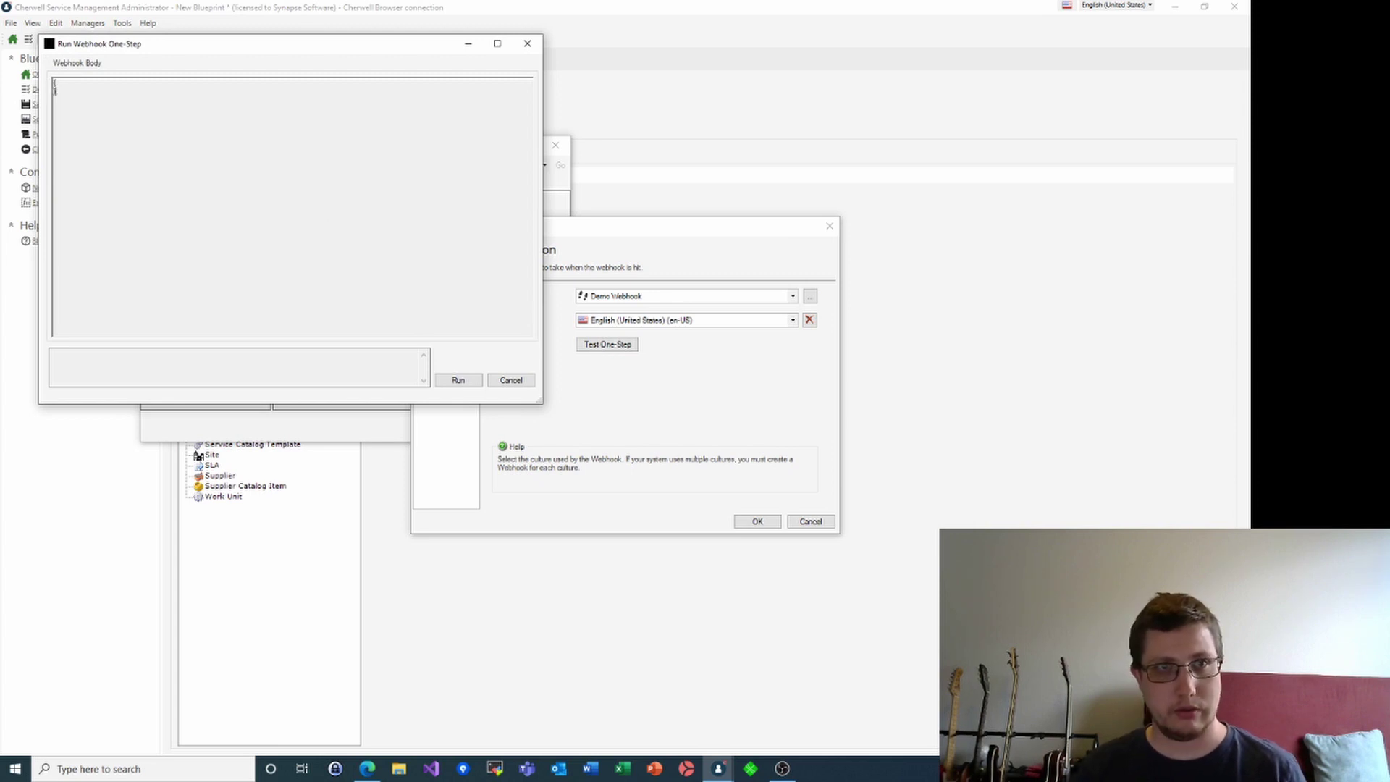
key(Return)
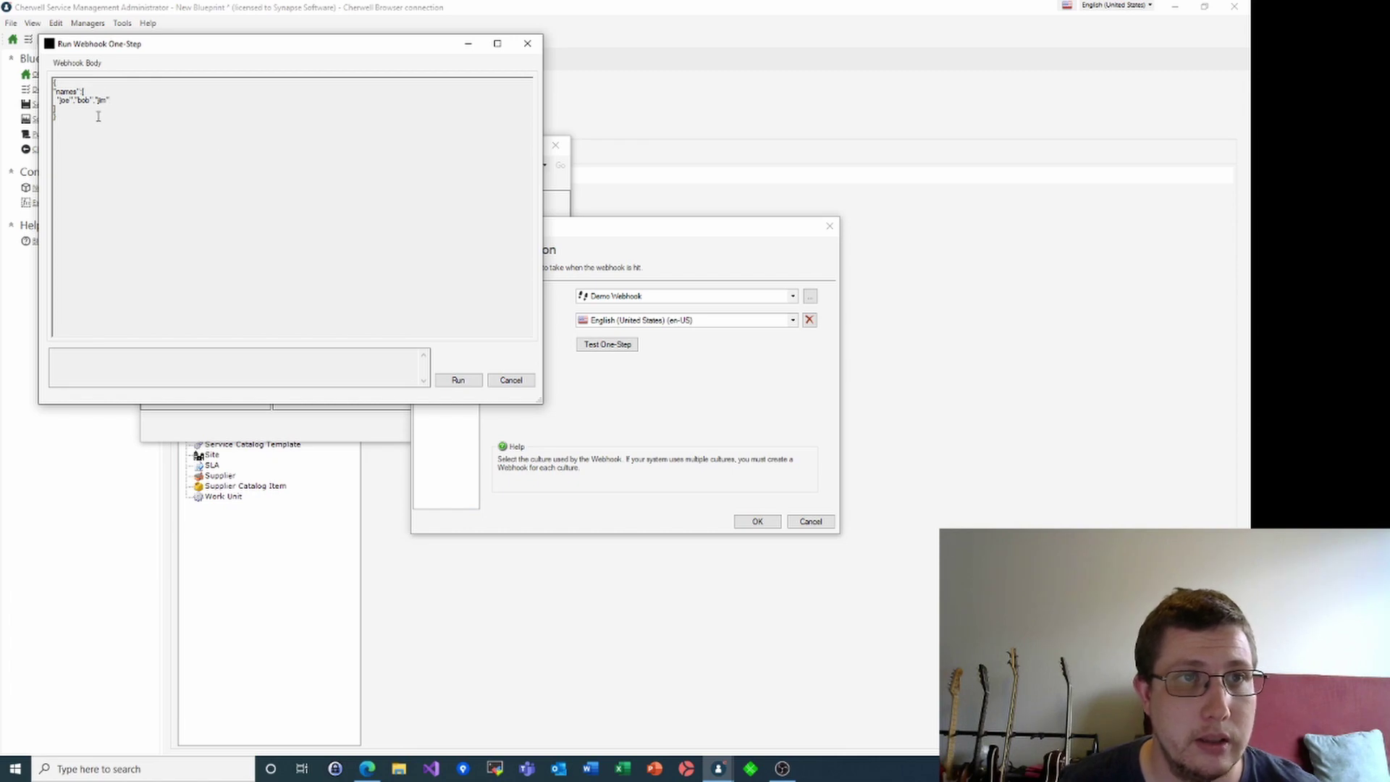
- Run the Demo Webhook One-Step test, dismiss the popup for each name and close the test window
click(458, 381)
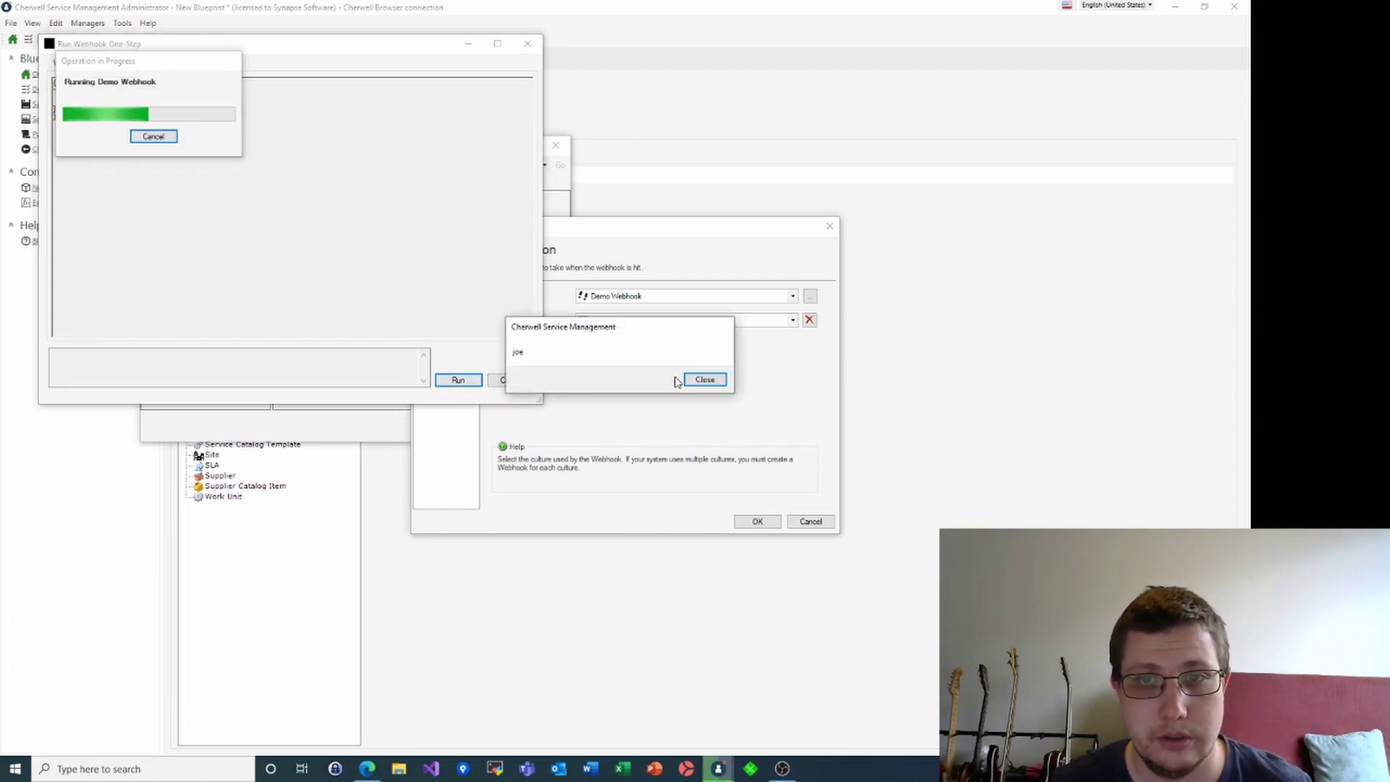
click(704, 380)
click(712, 381)
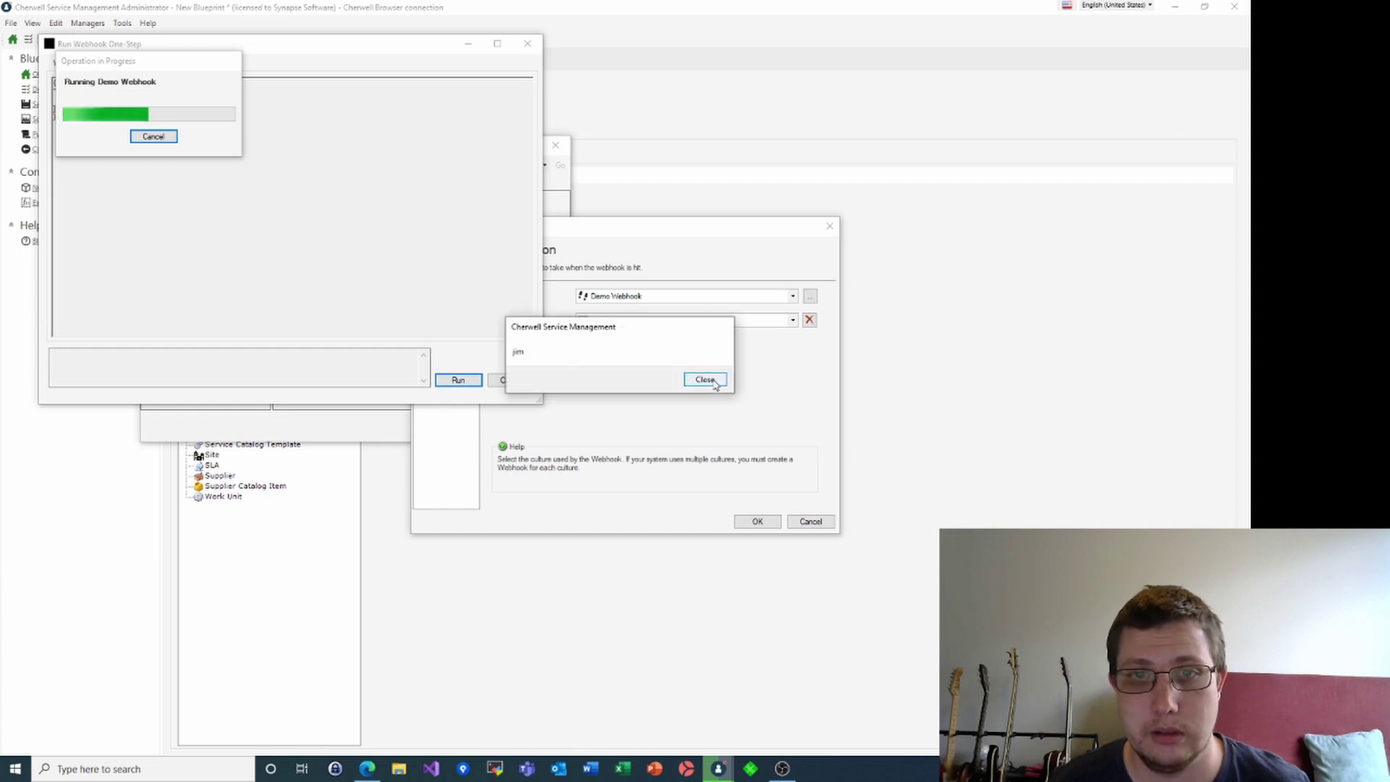
click(706, 381)
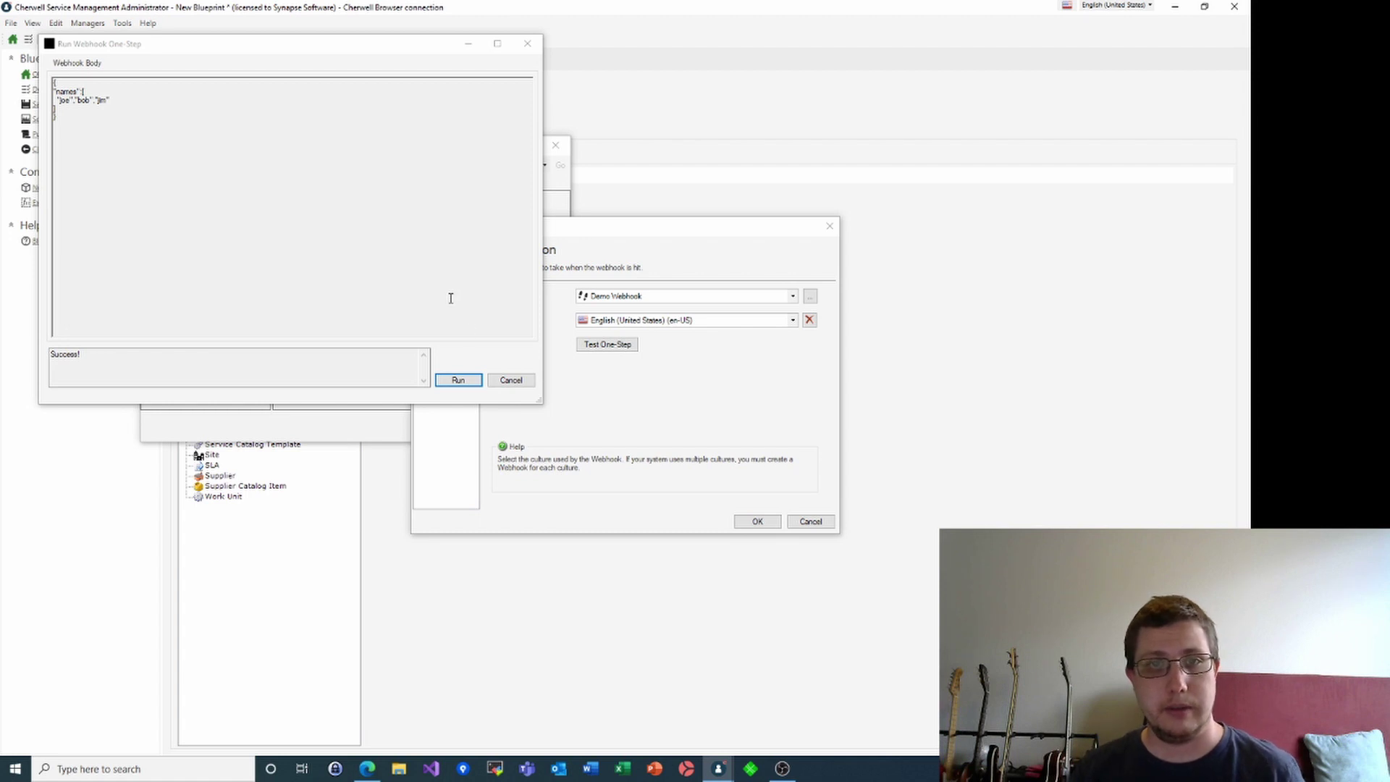
click(511, 379)
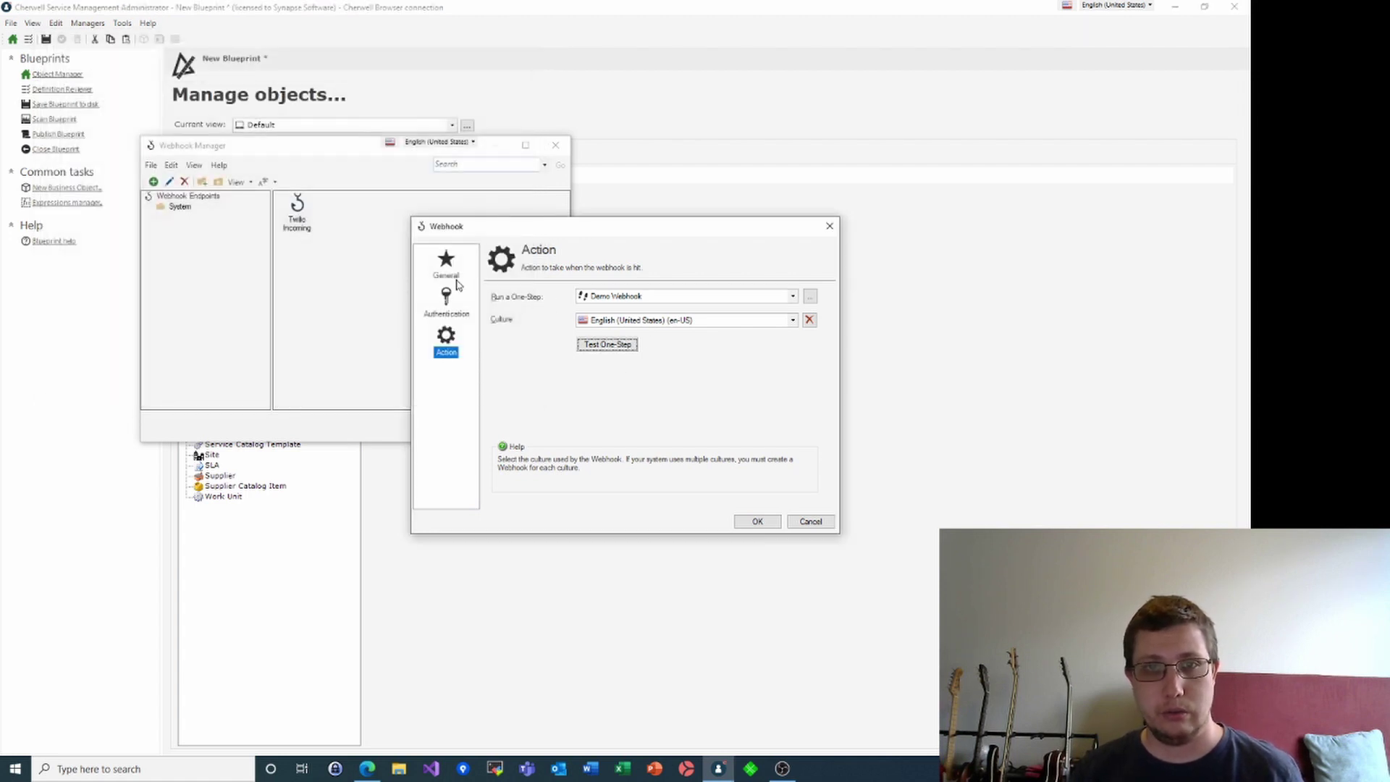
- Copy the Demo webhook's full endpoint and save the webhook with its authentication type set to None
click(452, 275)
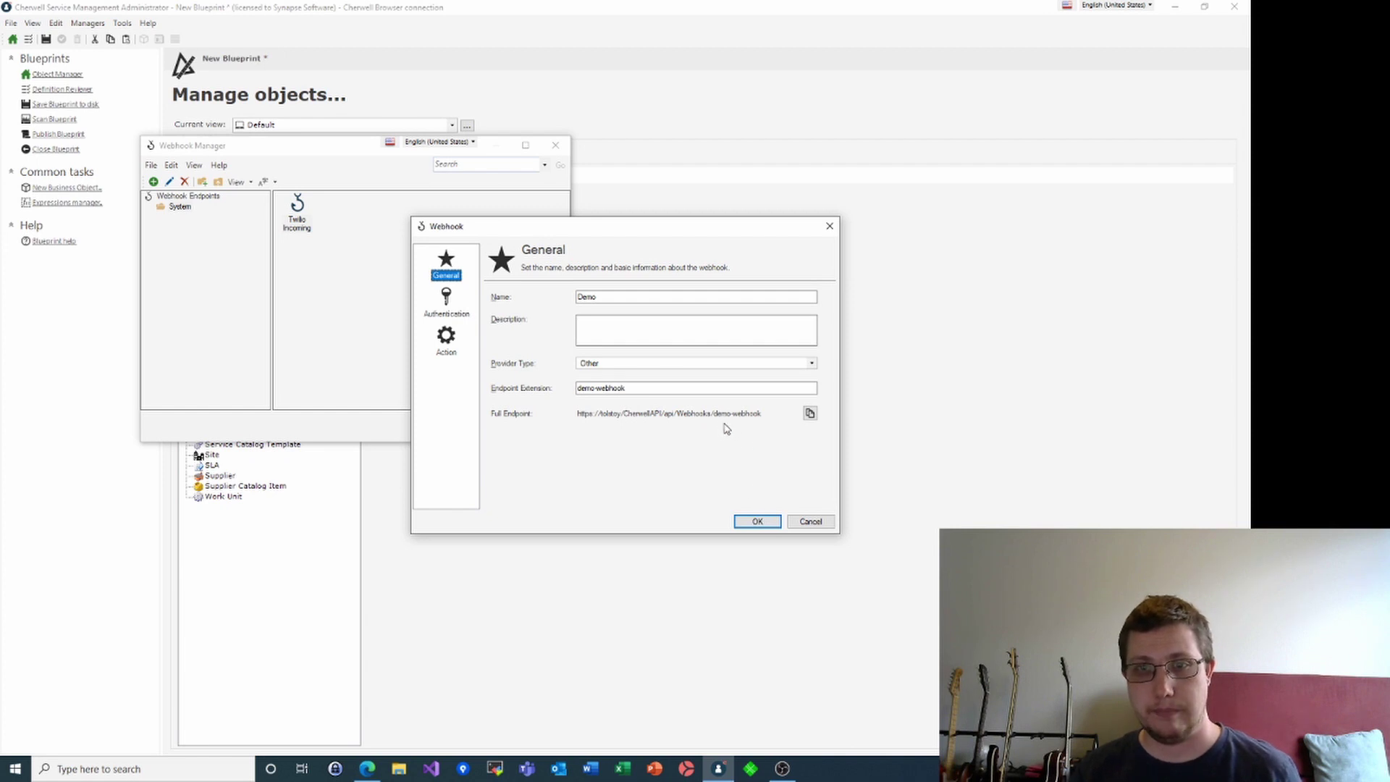
click(810, 414)
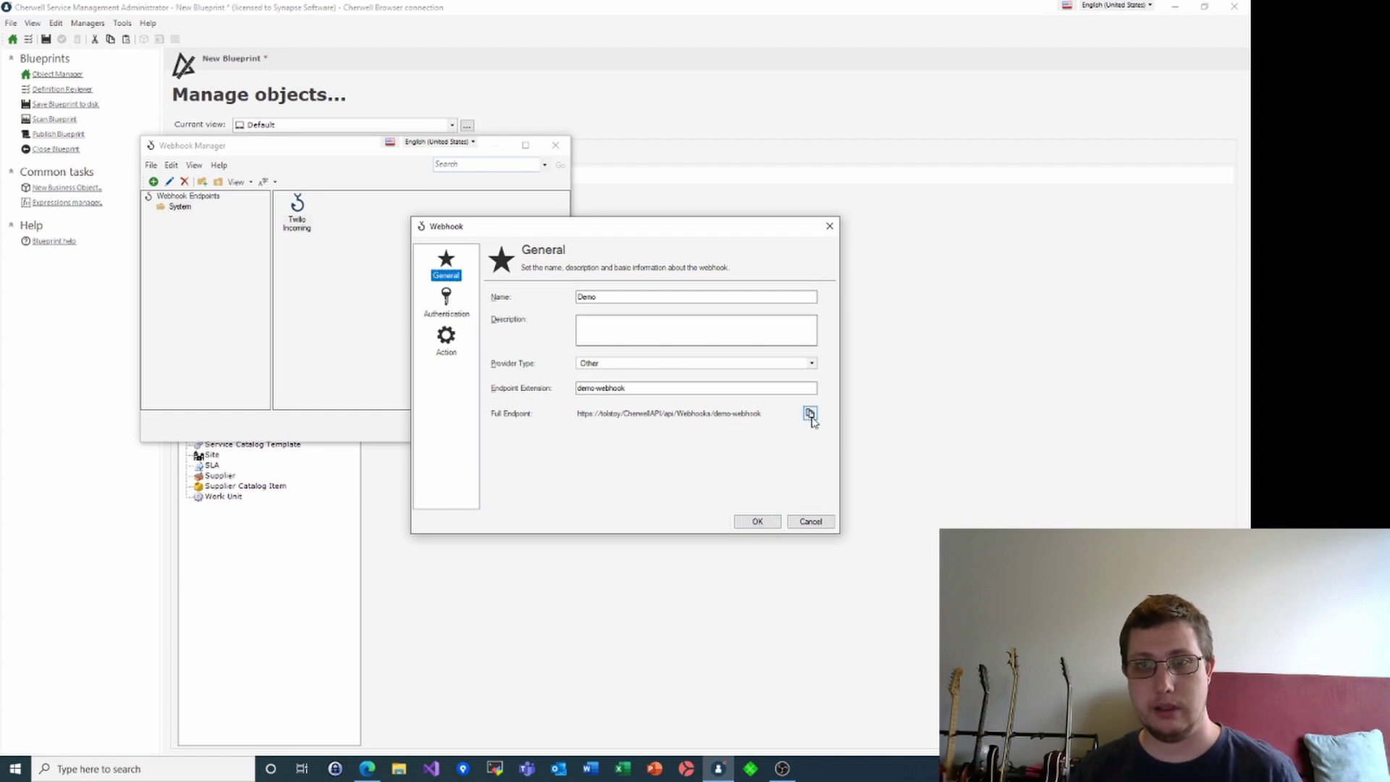
click(758, 522)
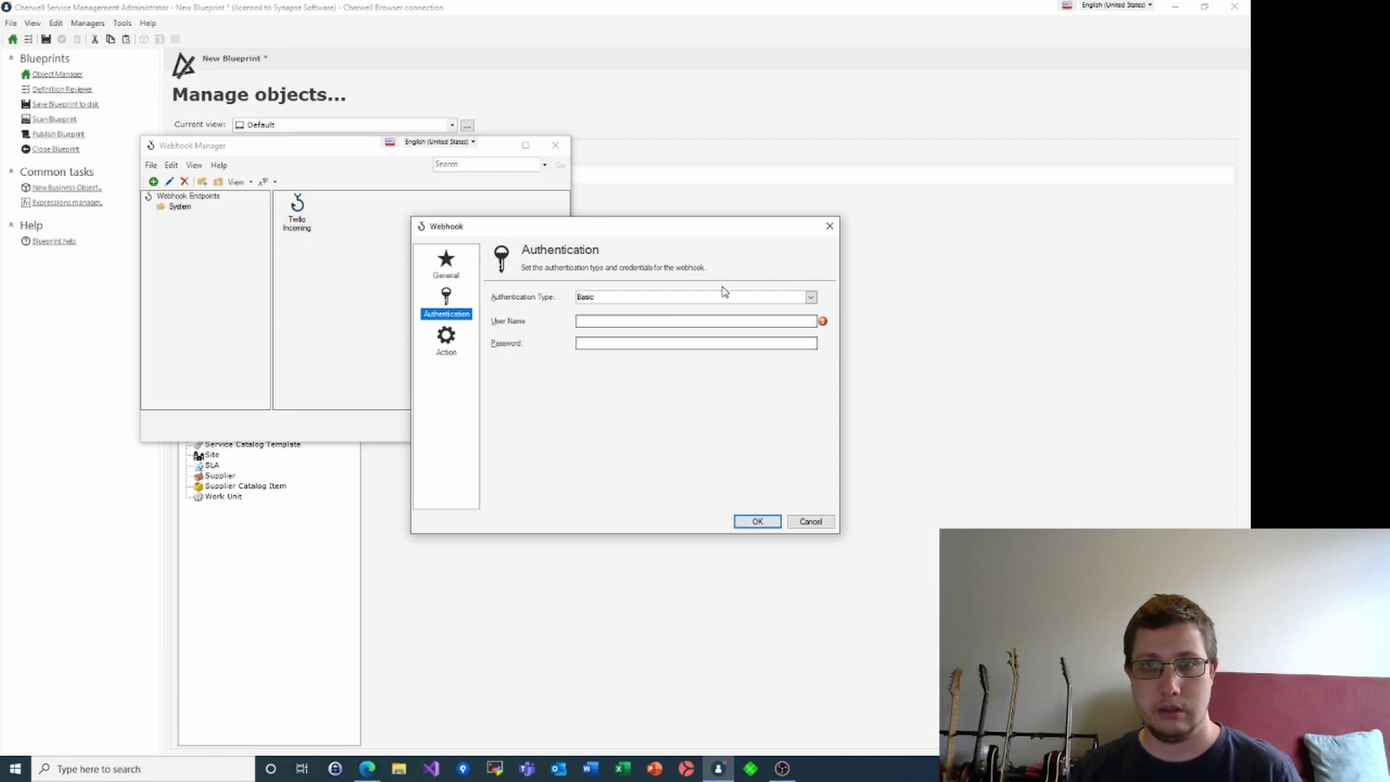
click(812, 299)
click(716, 310)
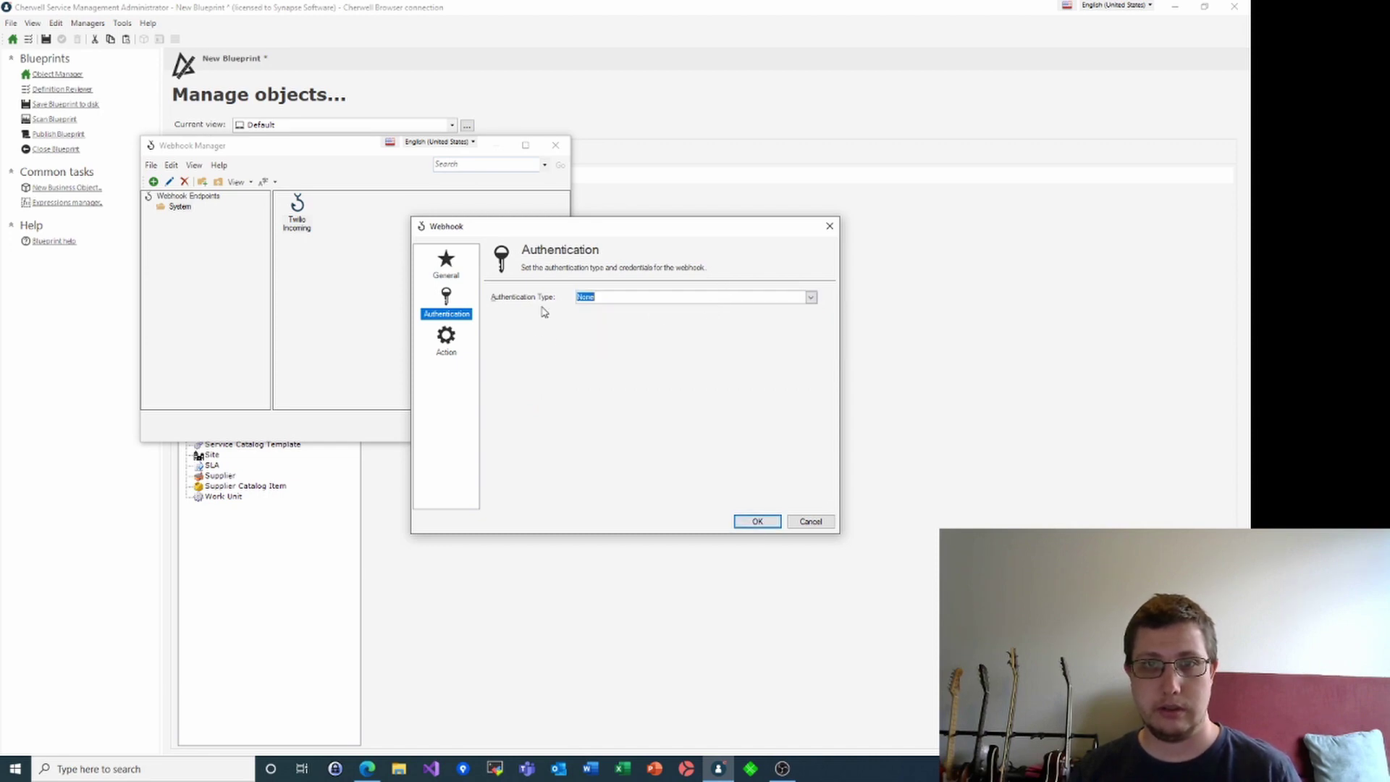
click(454, 270)
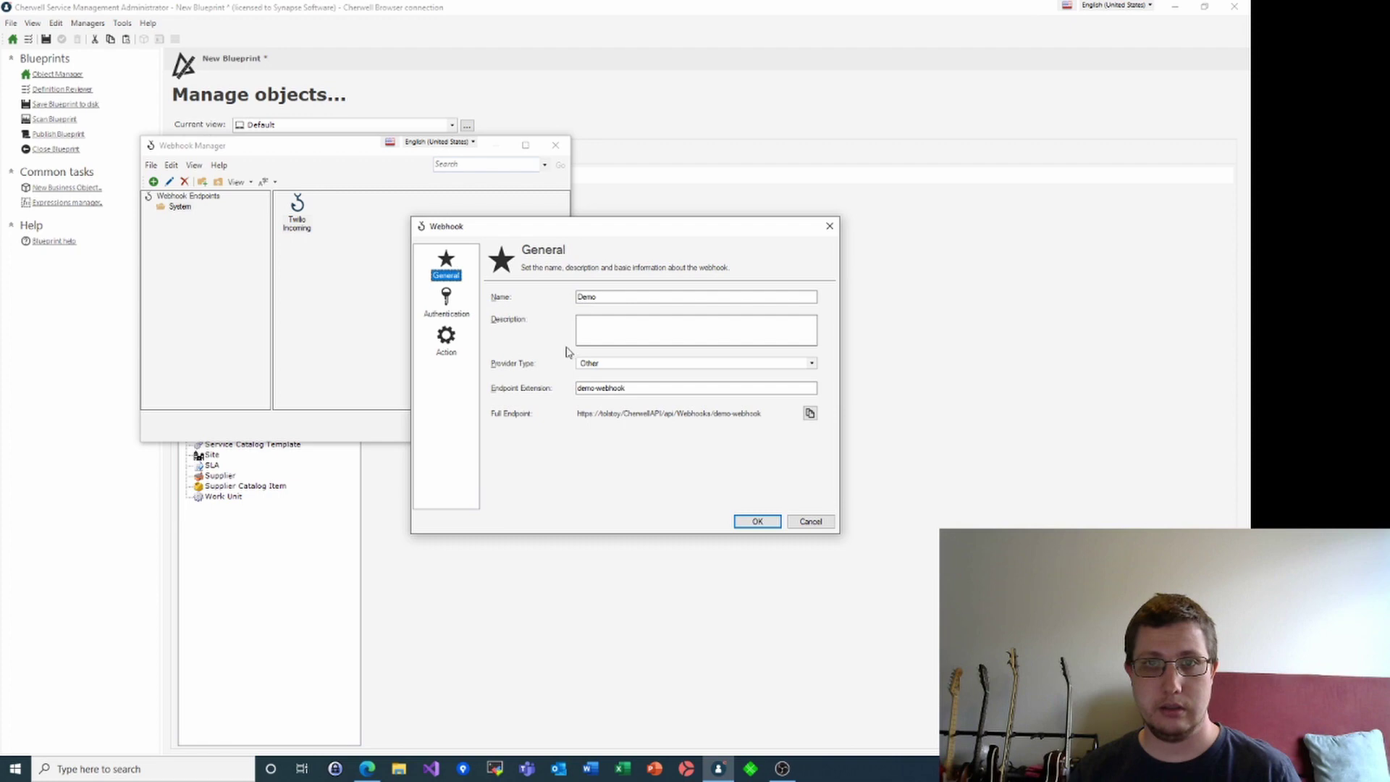
click(757, 523)
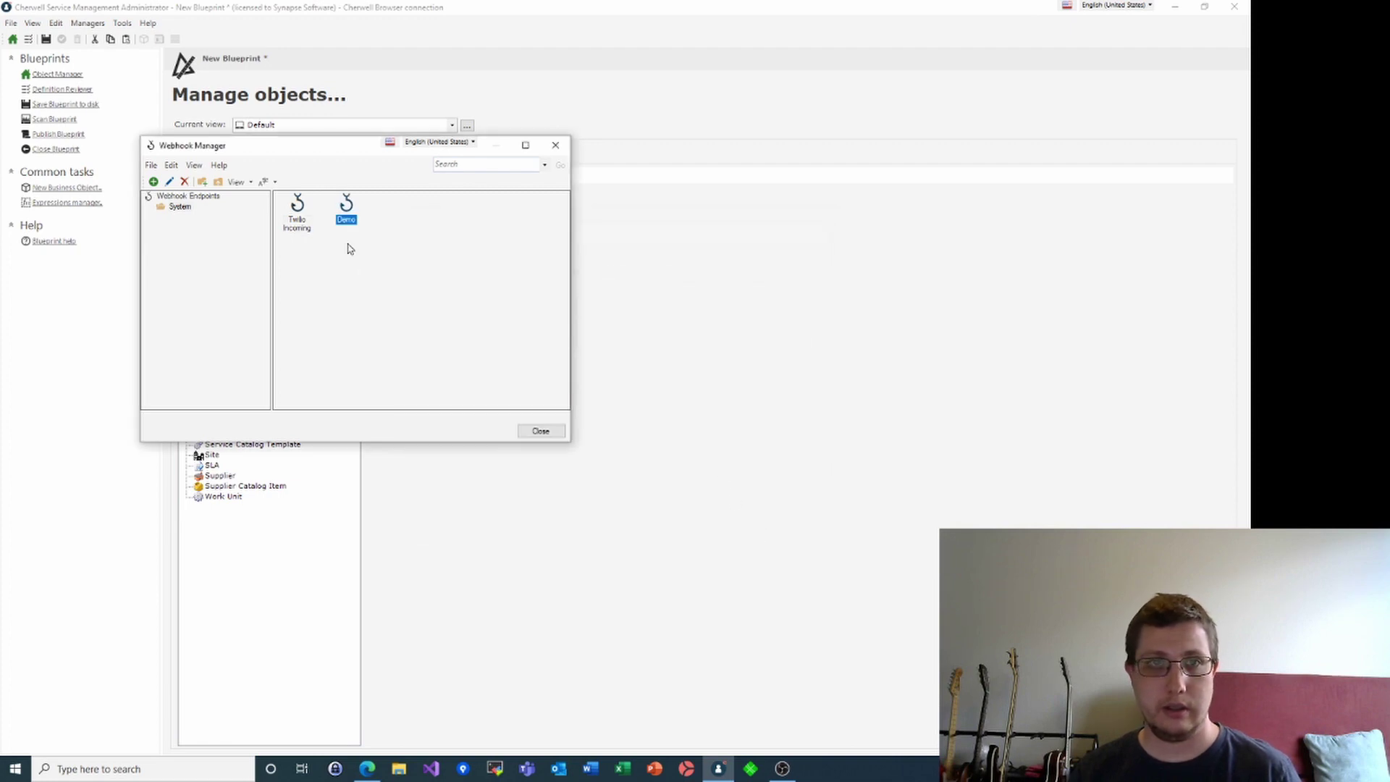
- Close the Webhook Manager and open the publishing options for the blueprint
click(541, 432)
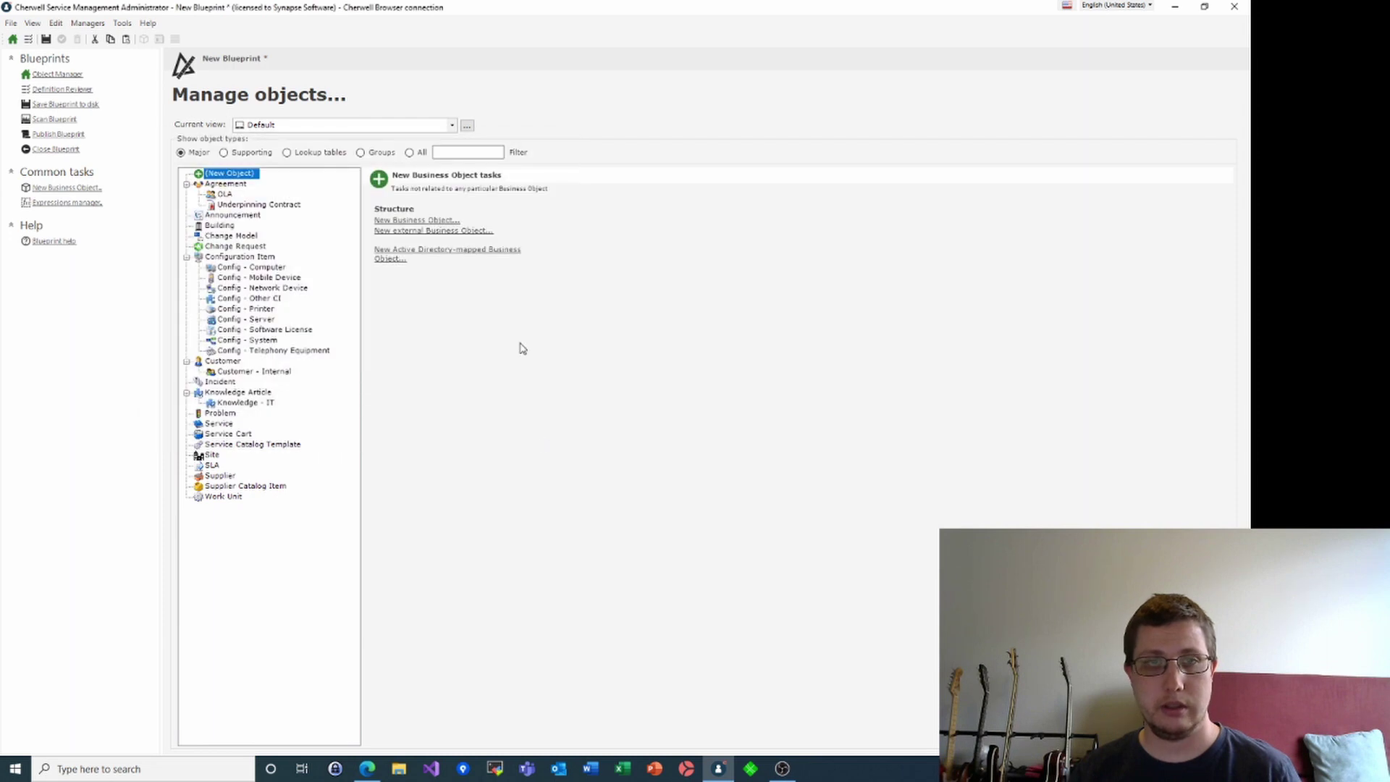
click(73, 136)
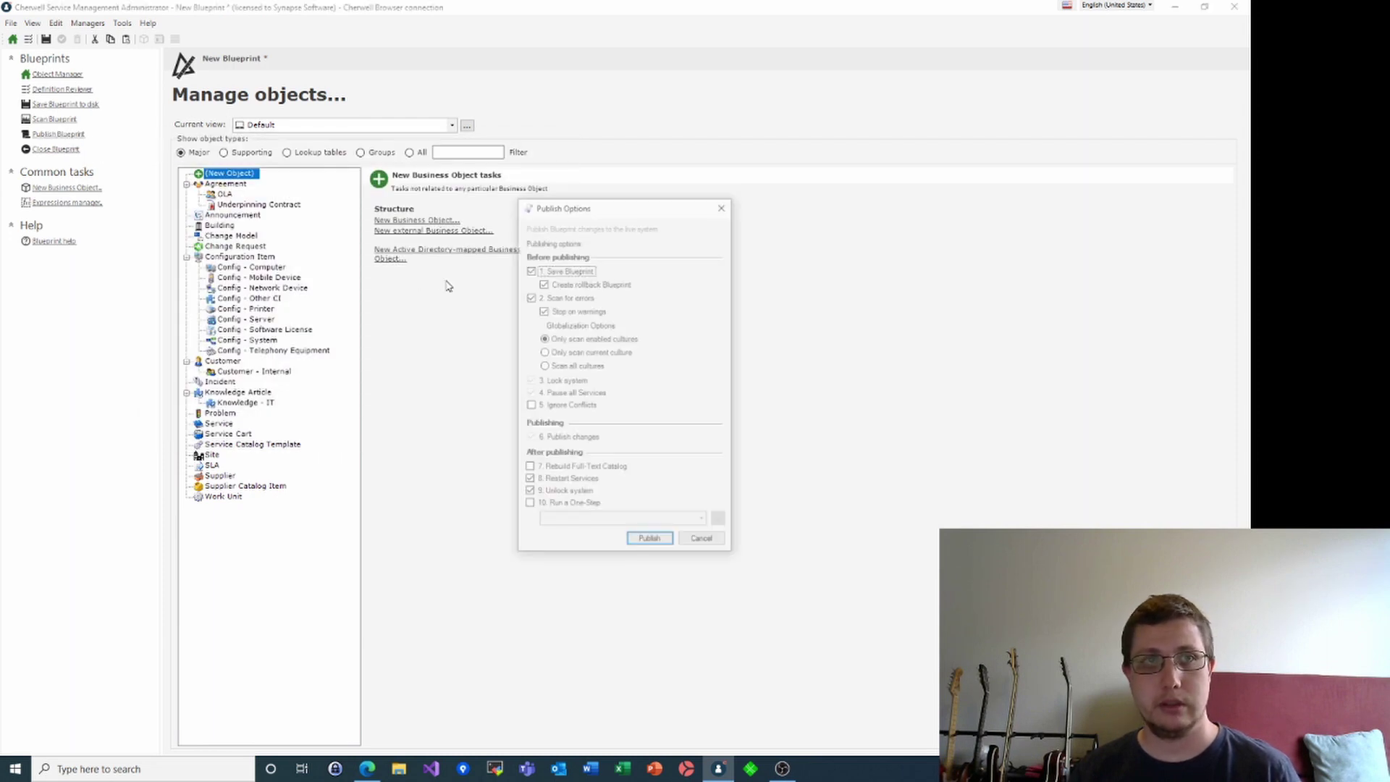